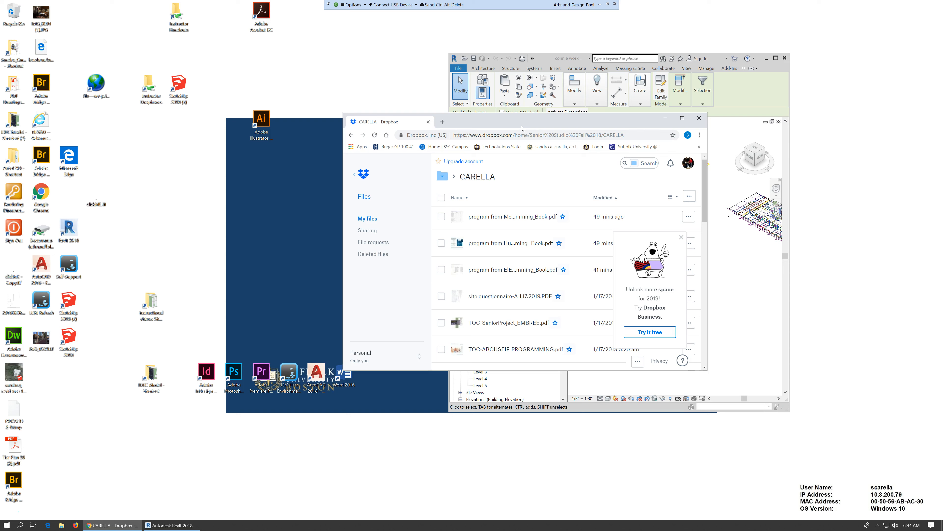
- Move the Dropbox browser window aside to uncover more of the desktop
{"action": "left_click", "coordinate": [490, 120]}
{"action": "left_click", "coordinate": [476, 116]}
{"action": "left_click", "coordinate": [468, 117]}
{"action": "left_click_drag", "start_coordinate": [469, 119], "coordinate": [471, 104]}
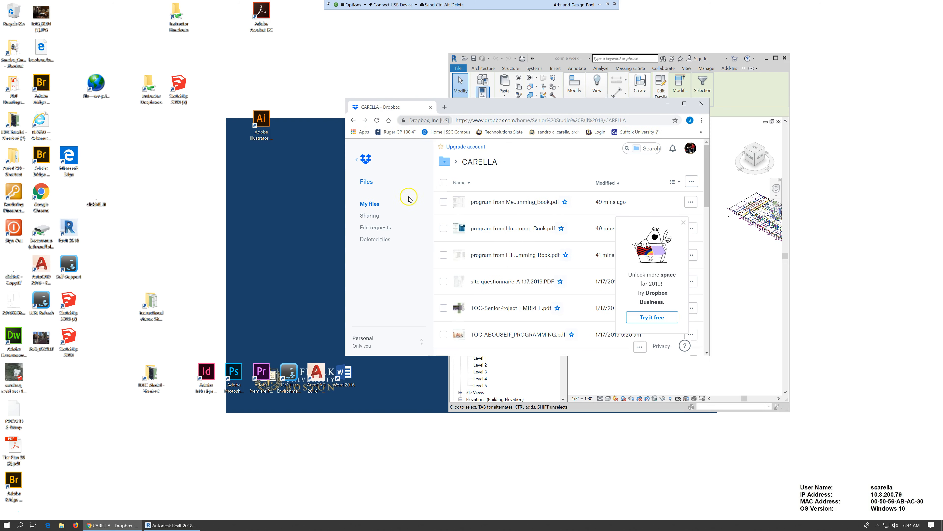
{"action": "left_click", "coordinate": [403, 212]}
{"action": "left_click_drag", "start_coordinate": [462, 113], "coordinate": [556, 100]}
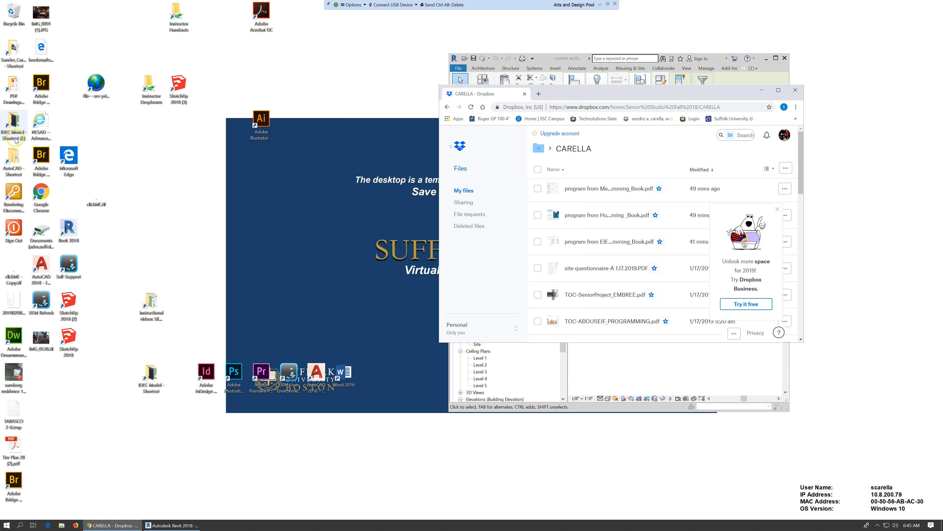
- Open File Explorer and go to the instructor's own folder within the Handouts network share
{"action": "left_click", "coordinate": [62, 525]}
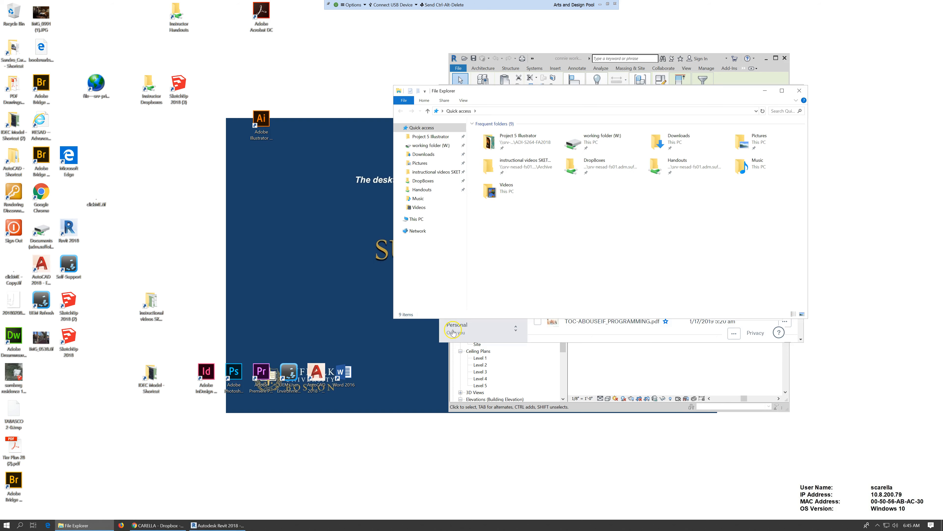
{"action": "left_click", "coordinate": [436, 193]}
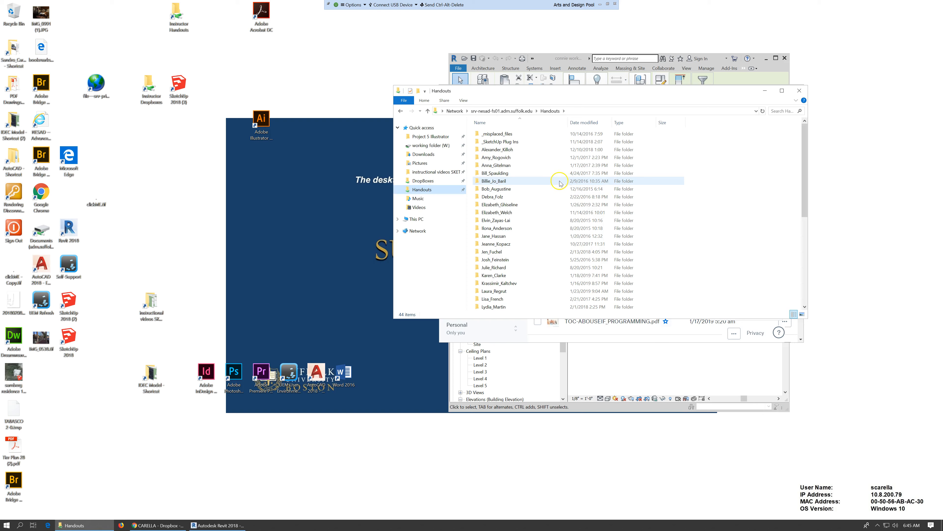
{"action": "scroll", "coordinate": [559, 184], "scroll_direction": "down", "scroll_amount": 3}
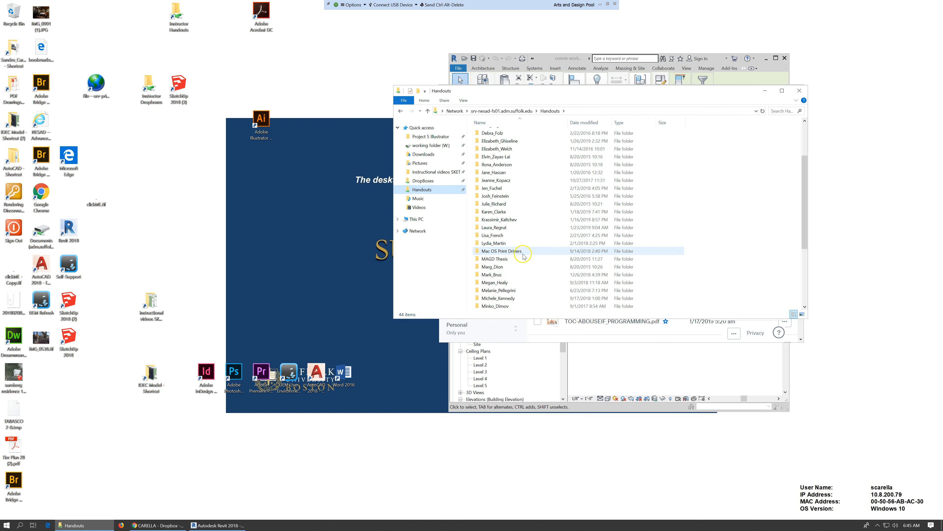
{"action": "scroll", "coordinate": [526, 266], "scroll_direction": "down", "scroll_amount": 4}
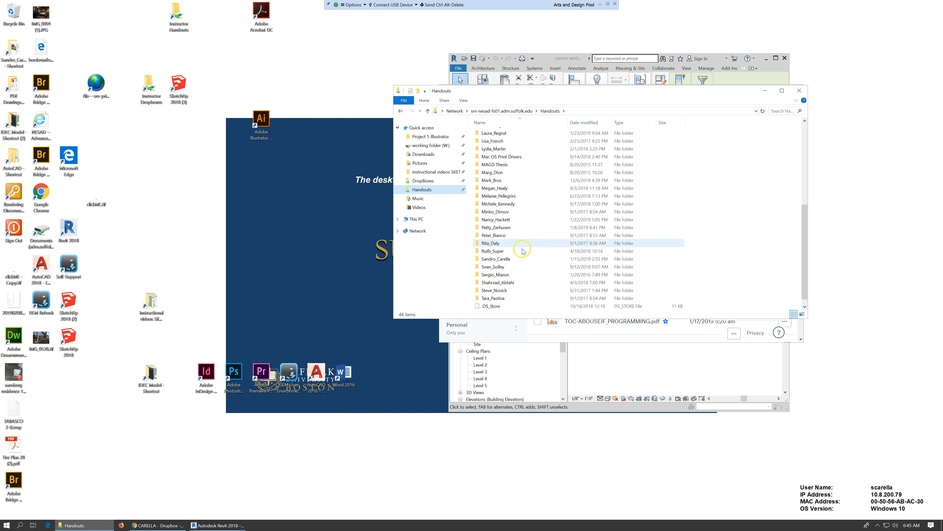
{"action": "double_click", "coordinate": [508, 259]}
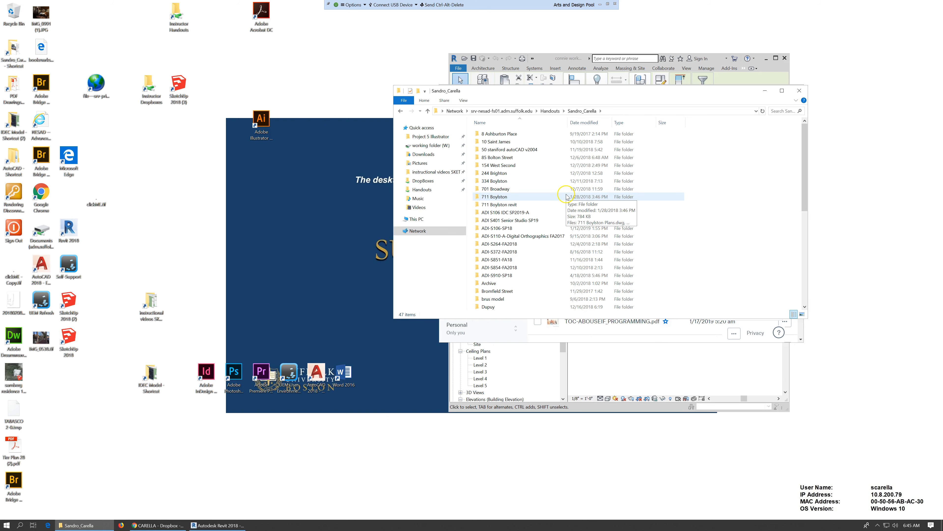
- Open the 262 Summer folder inside ADI S401 Senior Studio SP19
{"action": "left_click", "coordinate": [561, 236]}
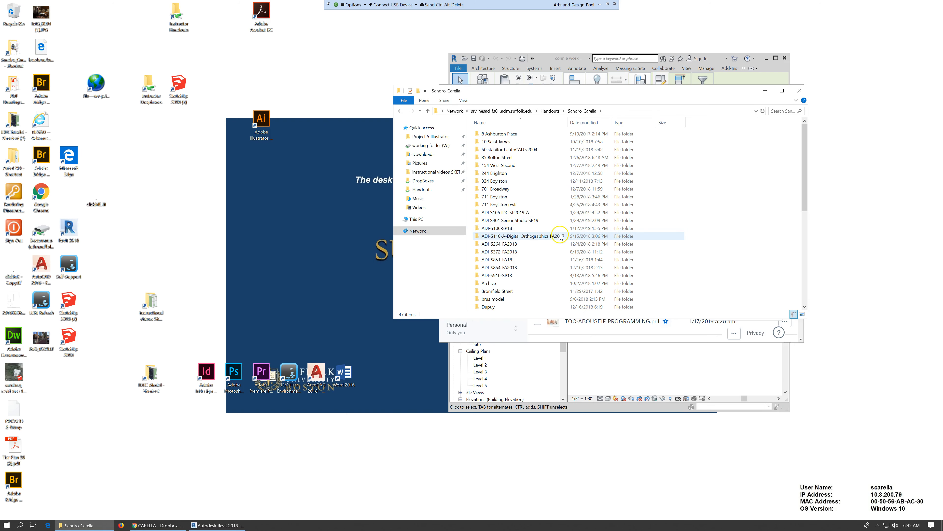
{"action": "double_click", "coordinate": [535, 220]}
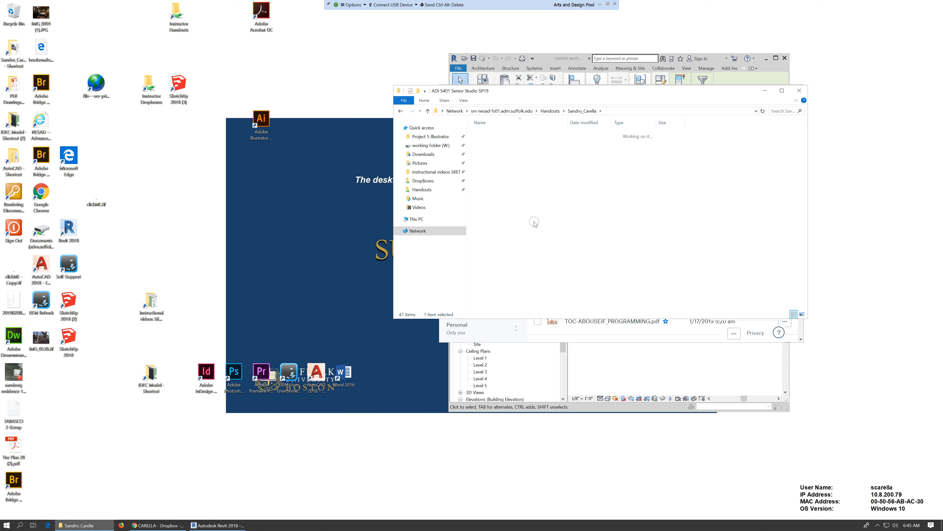
{"action": "double_click", "coordinate": [496, 134]}
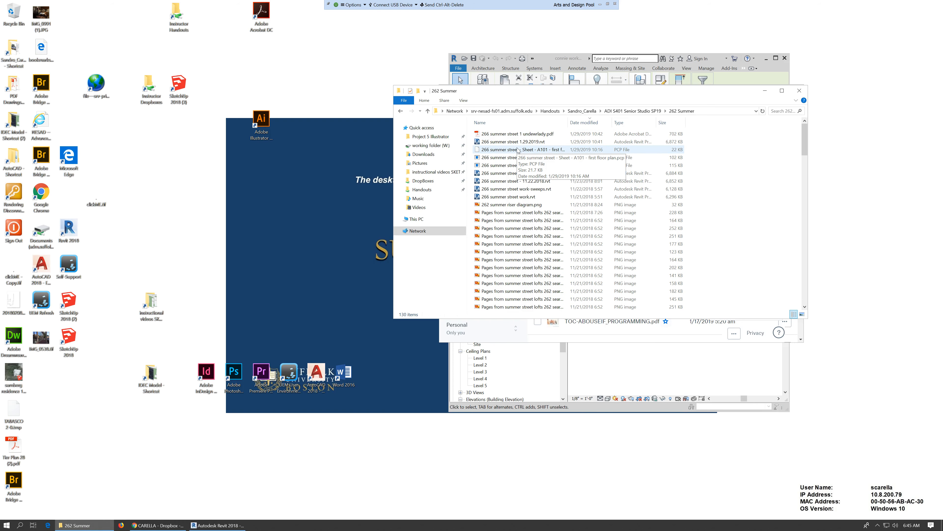
- Place the Adobe Bridge shortcut beside the folder window and open the selected range of summer street lofts page images with it
{"action": "left_click", "coordinate": [536, 212]}
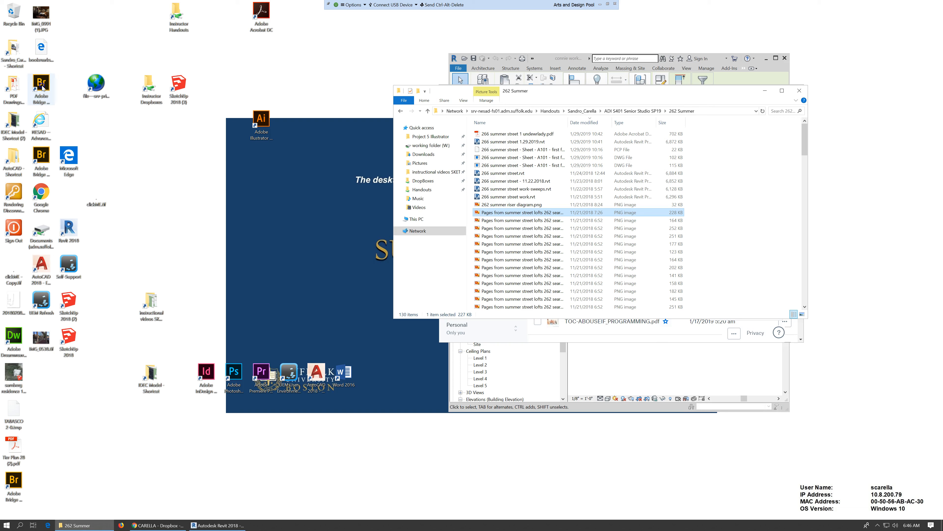
{"action": "left_click_drag", "start_coordinate": [42, 88], "coordinate": [344, 56]}
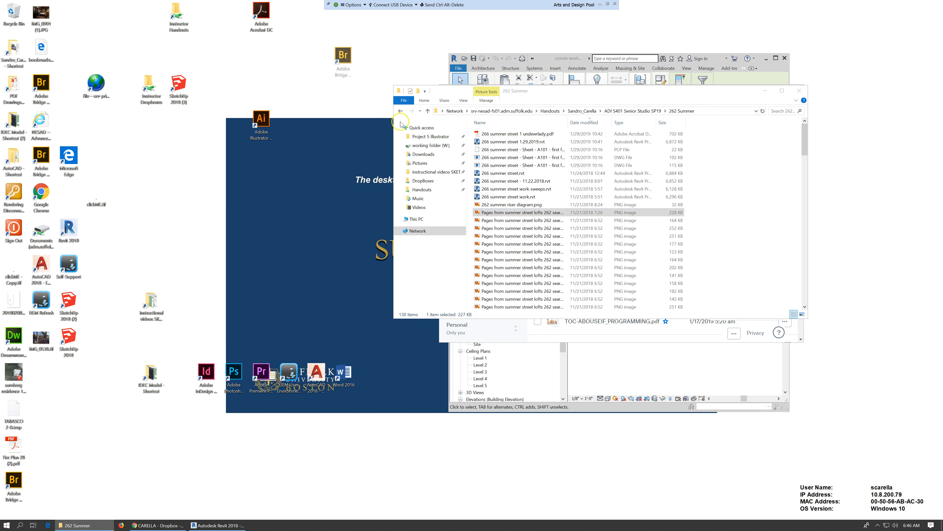
{"action": "left_click", "coordinate": [530, 290], "text": "shift"}
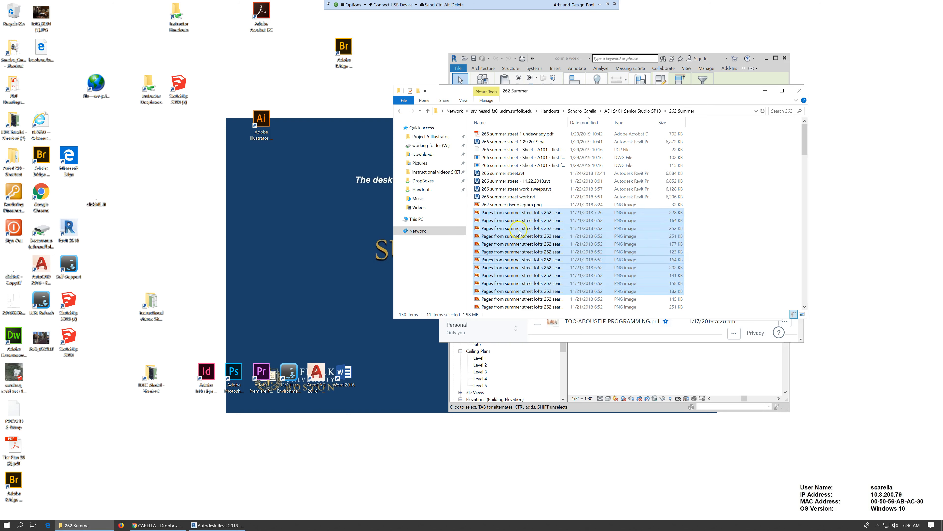
{"action": "left_click_drag", "start_coordinate": [520, 222], "coordinate": [344, 52]}
{"action": "left_click", "coordinate": [349, 52]}
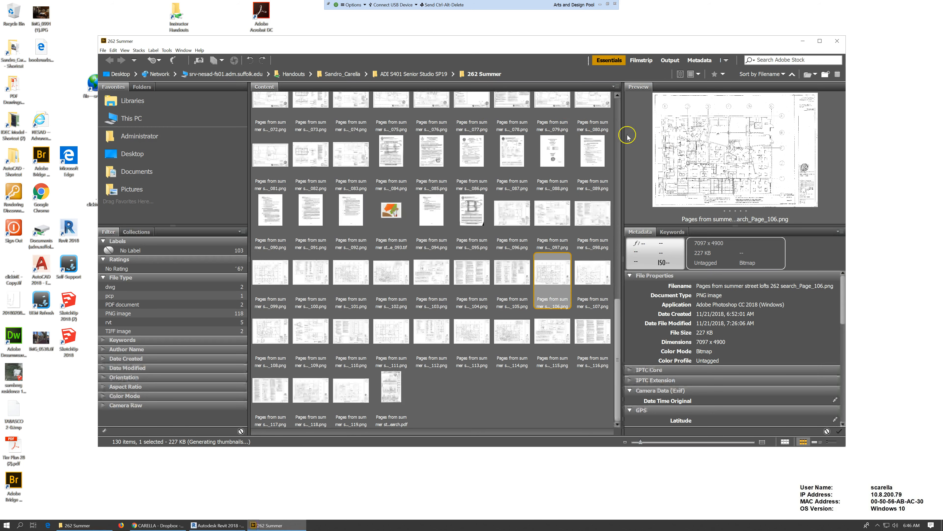
- Magnify a detail of the Page_106 drawing, widen the preview area and preview Page_098
{"action": "left_click", "coordinate": [675, 159]}
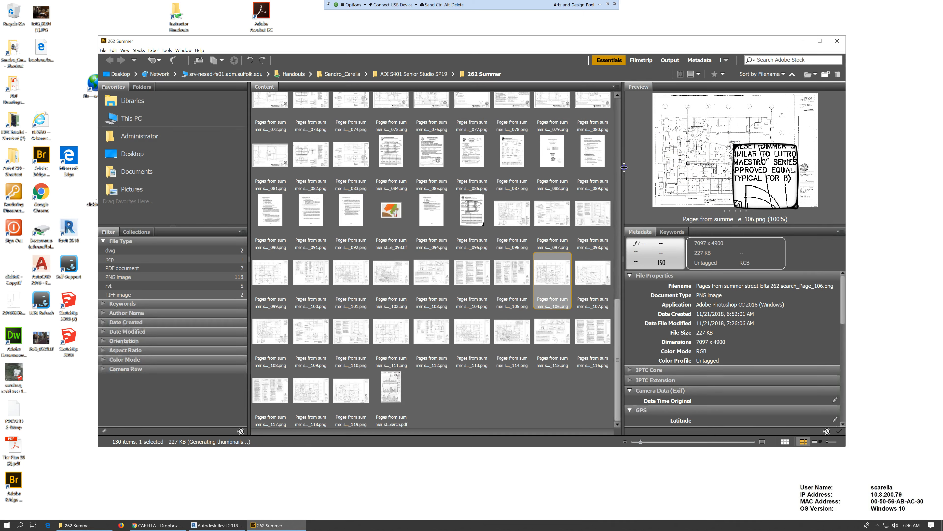
{"action": "left_click", "coordinate": [471, 78]}
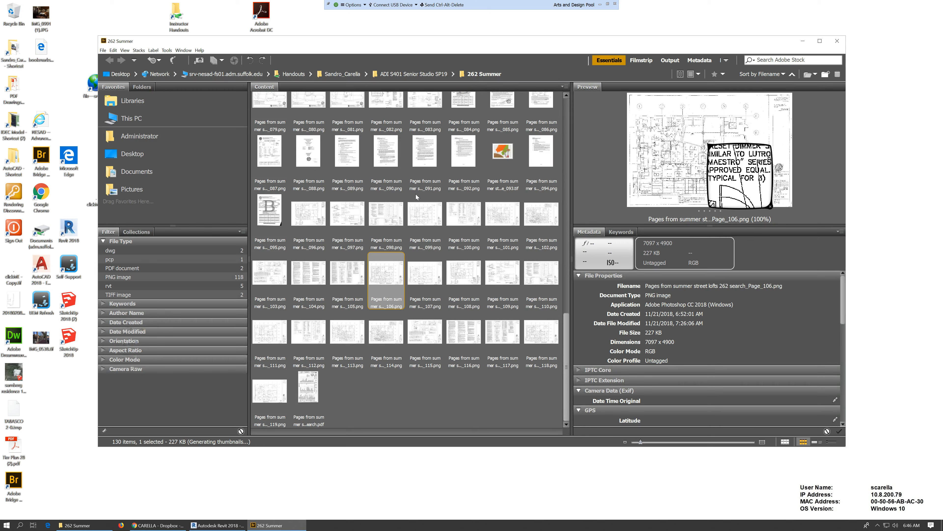
{"action": "key", "text": "Up"}
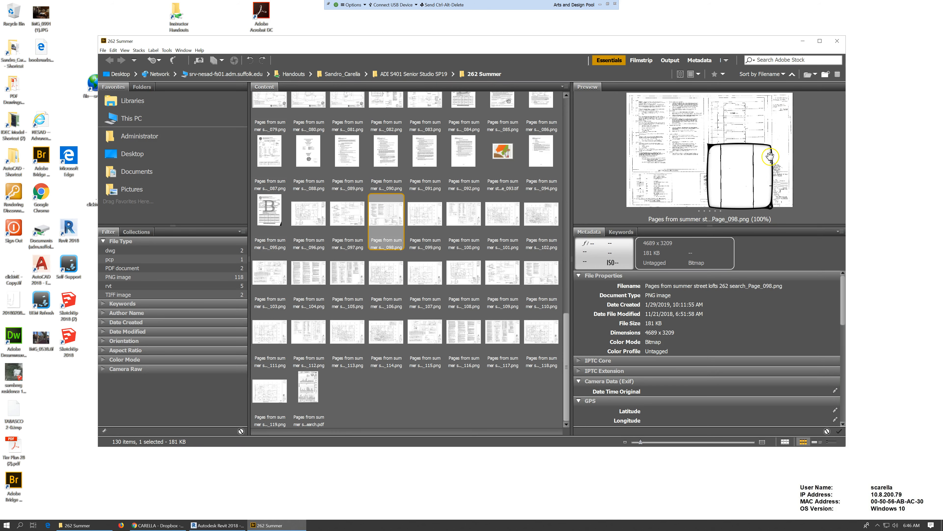
- Maximize the Bridge window and preview the Page_097 and Page_096 drawings
{"action": "left_click", "coordinate": [820, 41]}
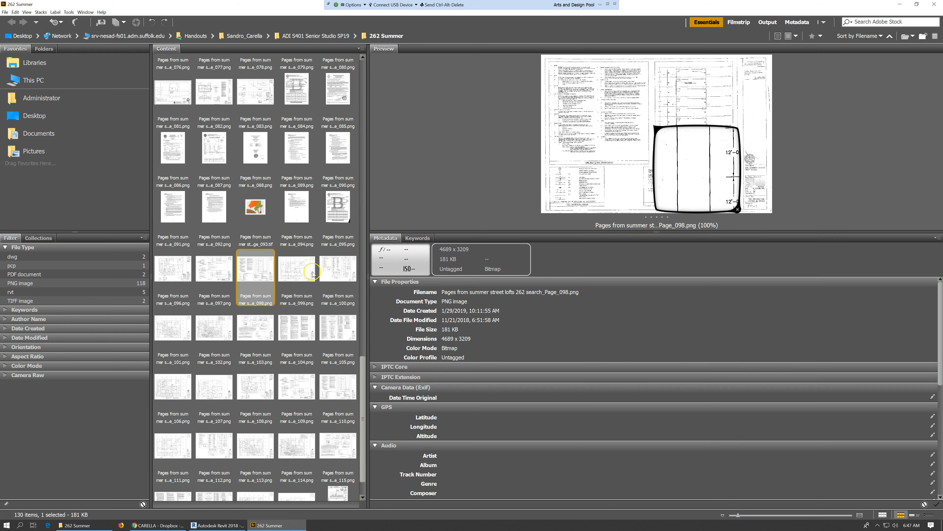
{"action": "left_click", "coordinate": [222, 273]}
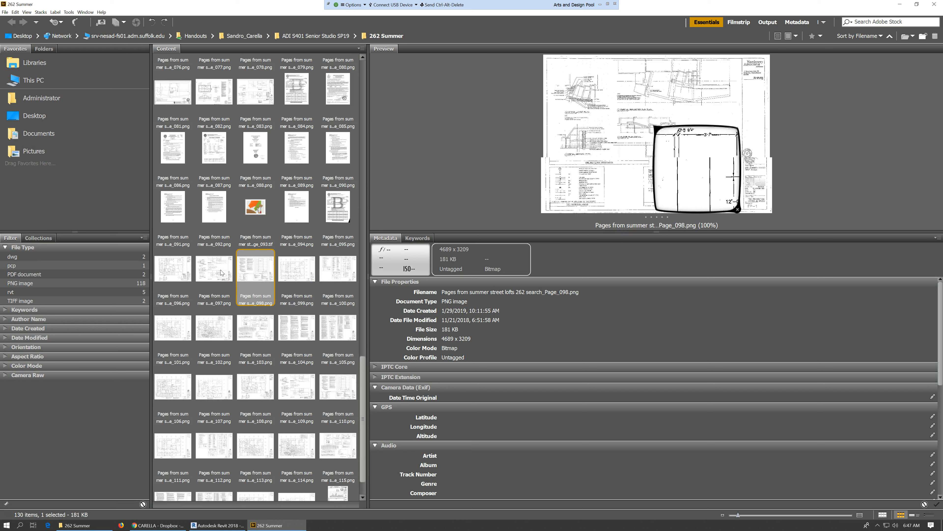
{"action": "left_click", "coordinate": [218, 272]}
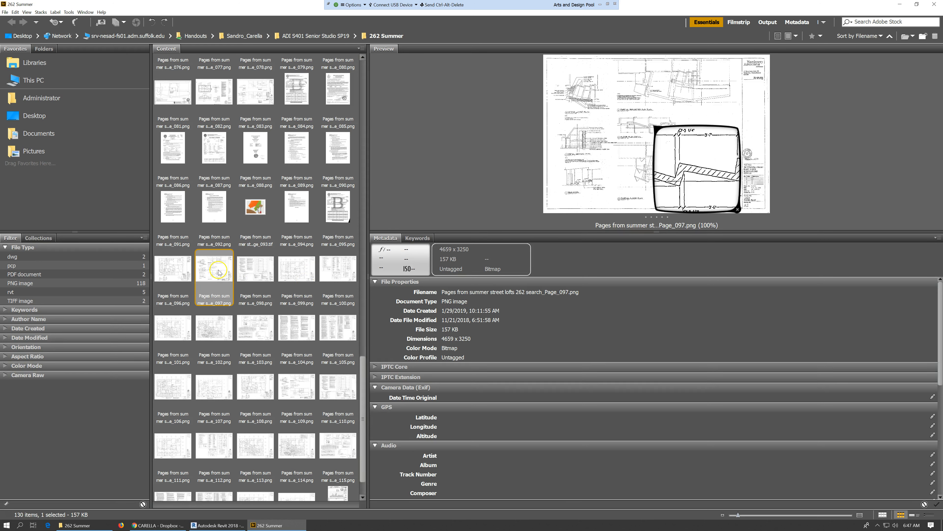
{"action": "left_click", "coordinate": [183, 277]}
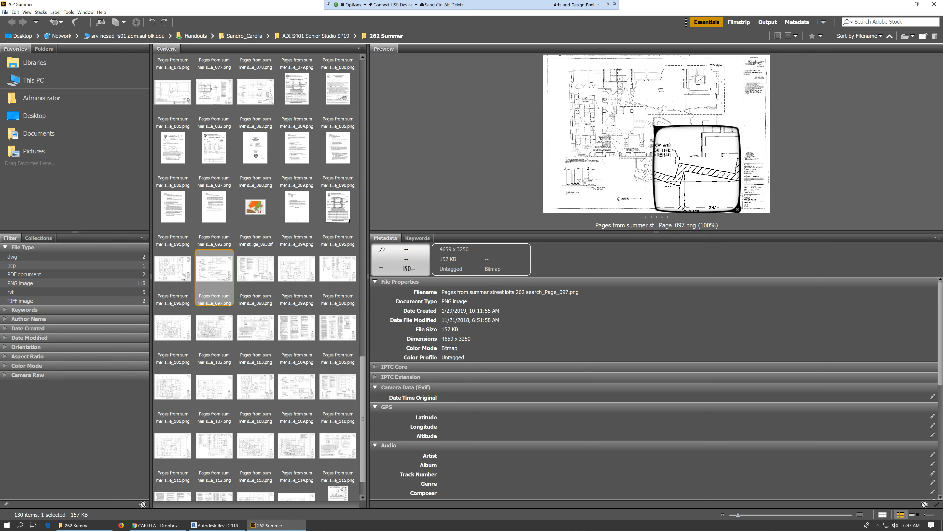
- Enlarge the preview area and inspect the Page_096 floor plan with the loupe, closing the loupe when done
{"action": "left_click", "coordinate": [415, 243]}
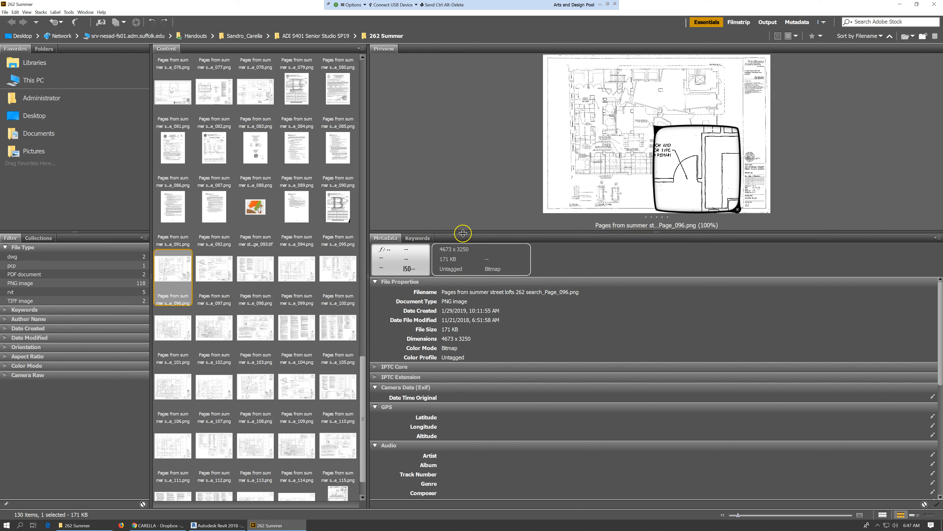
{"action": "left_click", "coordinate": [764, 190]}
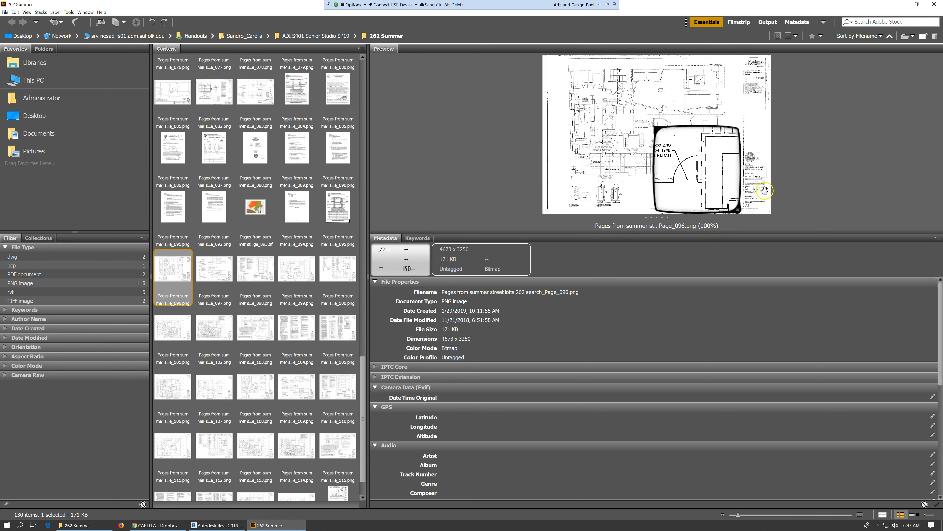
{"action": "left_click", "coordinate": [837, 180]}
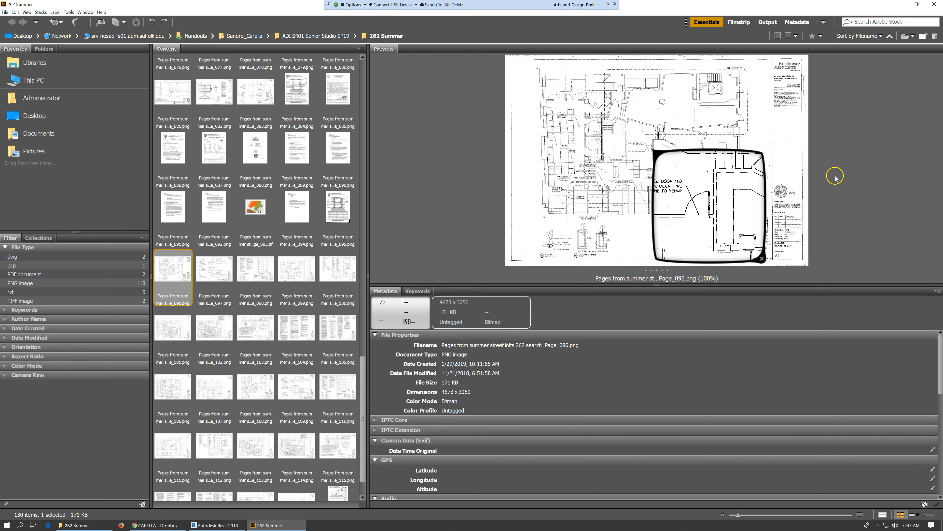
{"action": "left_click", "coordinate": [640, 176]}
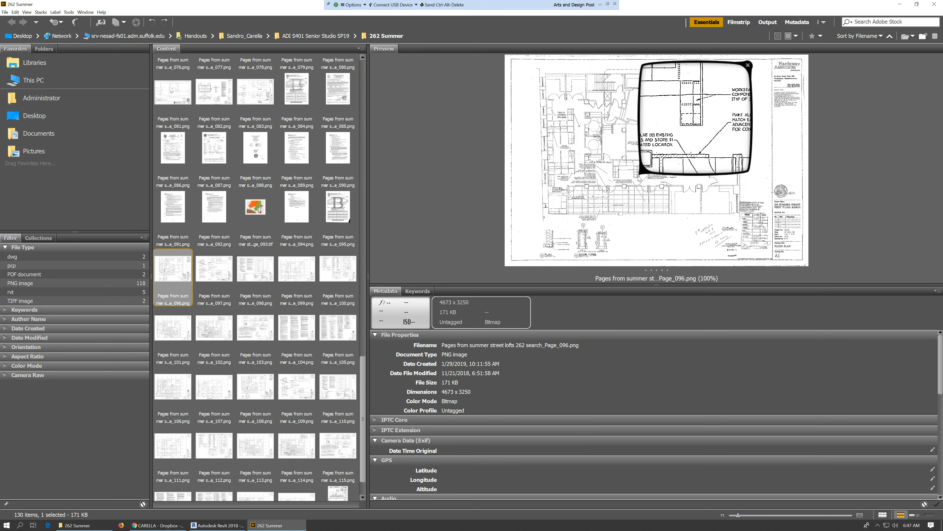
{"action": "left_click", "coordinate": [749, 65]}
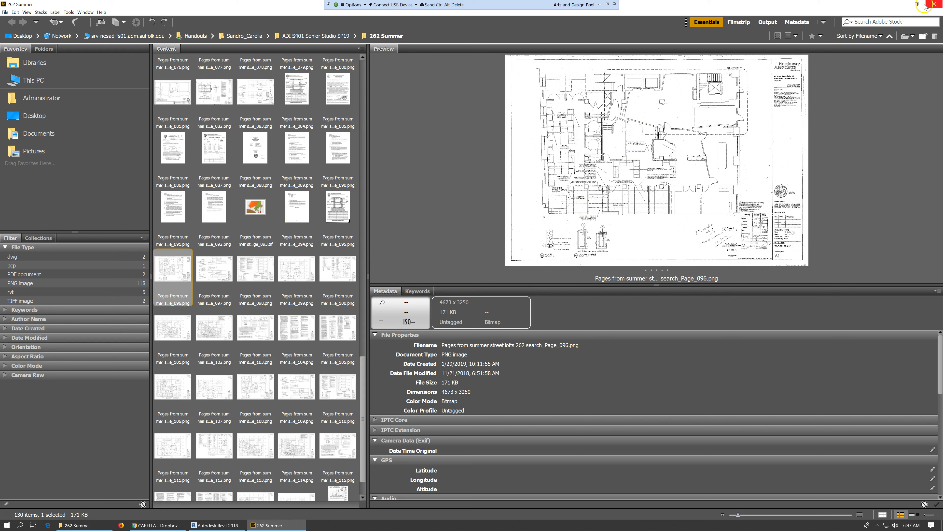
- Minimize Bridge and widen the Name column of the 262 Summer folder to show the full file names
{"action": "left_click", "coordinate": [901, 5]}
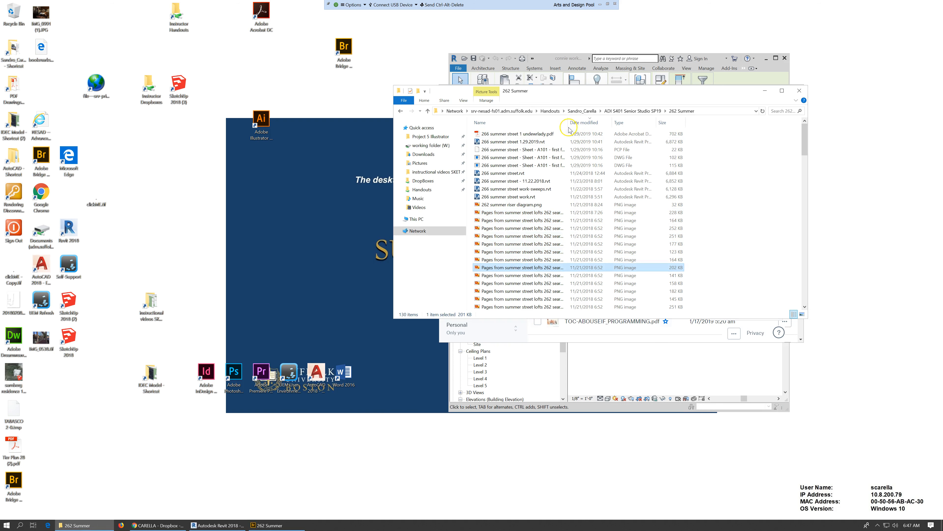
{"action": "left_click_drag", "start_coordinate": [569, 123], "coordinate": [572, 122]}
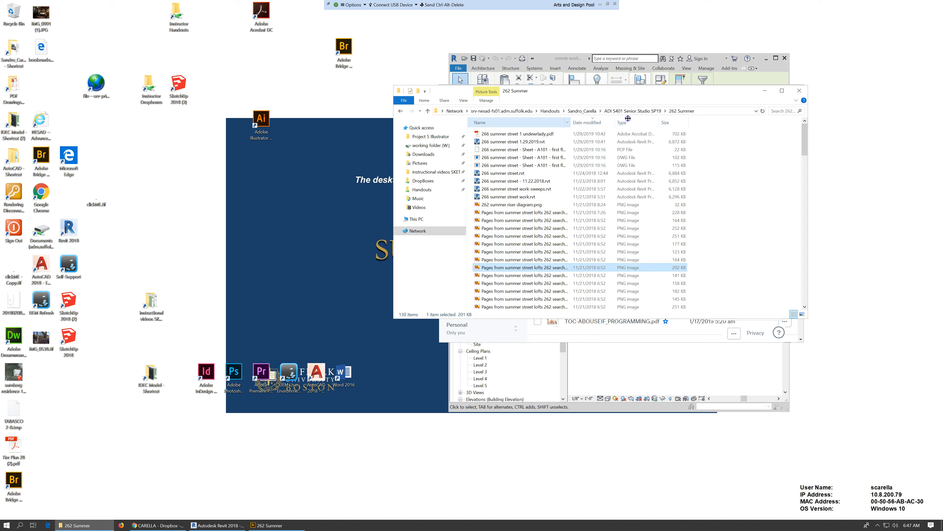
{"action": "left_click_drag", "start_coordinate": [628, 118], "coordinate": [661, 123]}
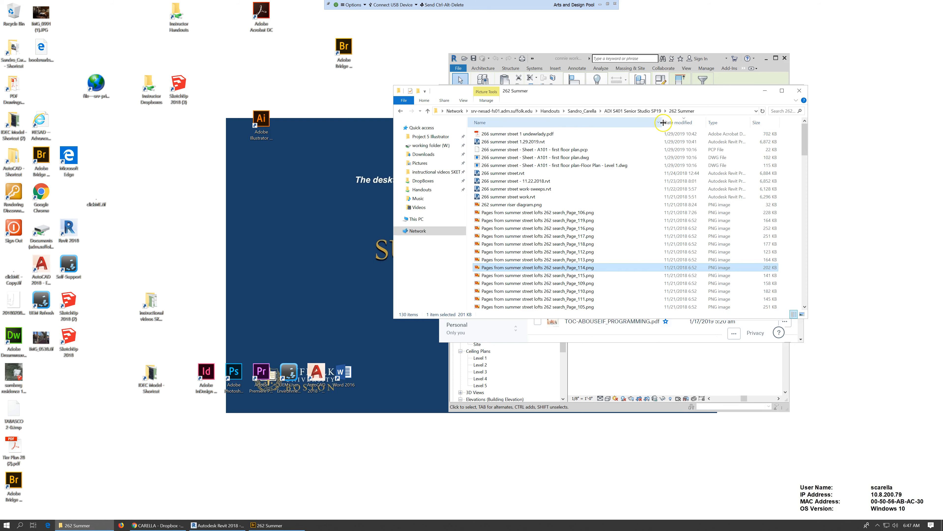
- Copy Pages from summer street lofts 262 search_Page_096.png from the 262 Summer folder to the desktop
{"action": "scroll", "coordinate": [632, 145], "scroll_direction": "down", "scroll_amount": 2}
{"action": "scroll", "coordinate": [620, 267], "scroll_direction": "down", "scroll_amount": 7}
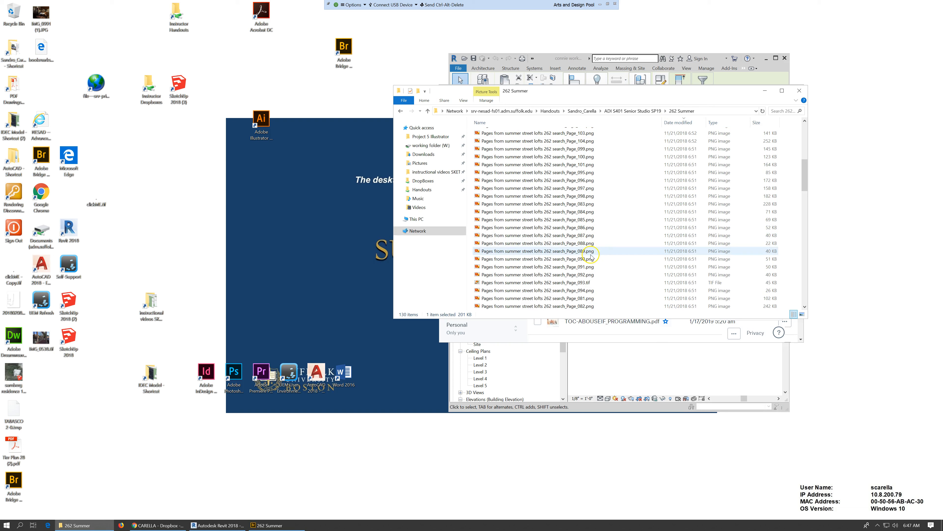
{"action": "left_click", "coordinate": [583, 181]}
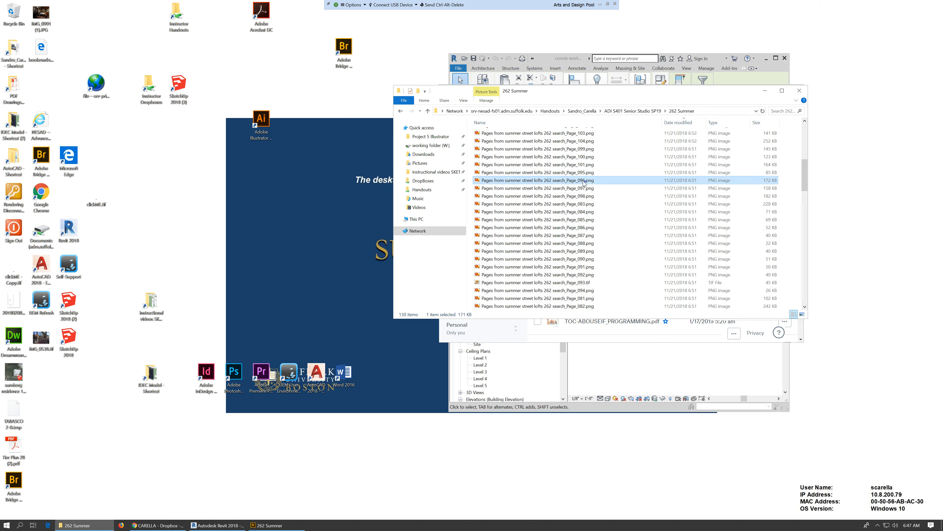
{"action": "left_click_drag", "start_coordinate": [584, 182], "coordinate": [190, 175]}
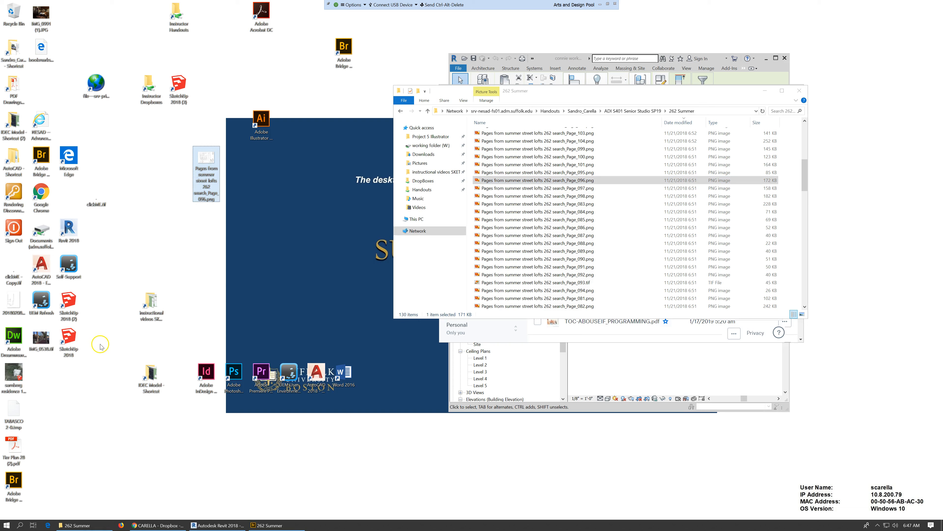
- Launch SketchUp 2018, accept its license agreement and start a new model with the default template
{"action": "left_click", "coordinate": [68, 303]}
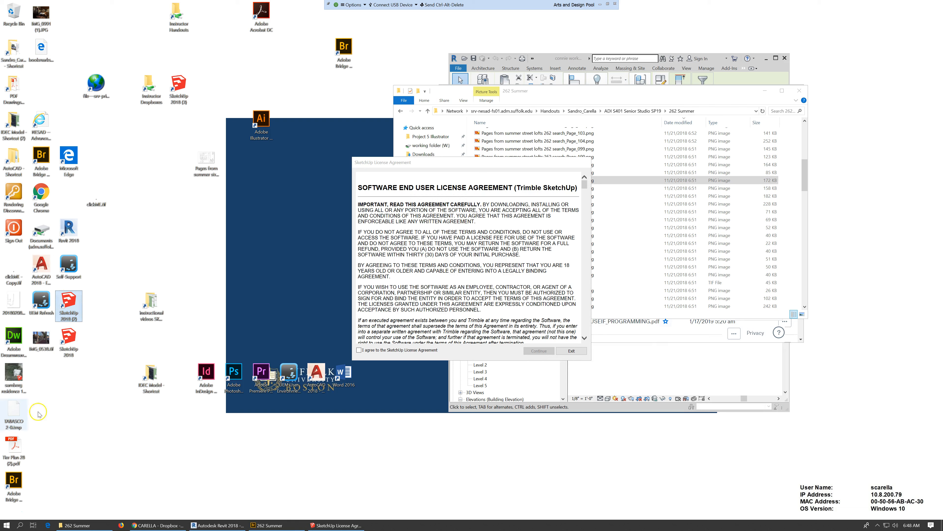
{"action": "left_click", "coordinate": [358, 350]}
{"action": "left_click", "coordinate": [539, 350]}
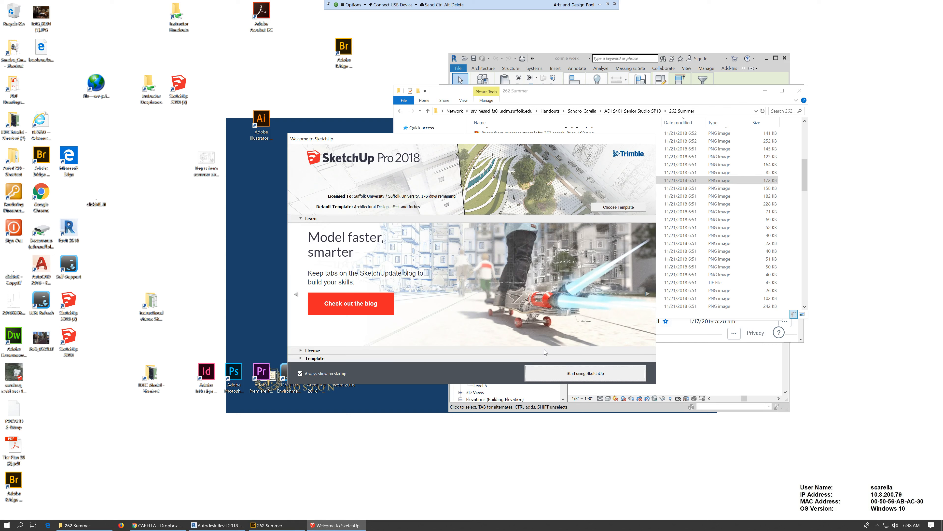
{"action": "left_click", "coordinate": [555, 376]}
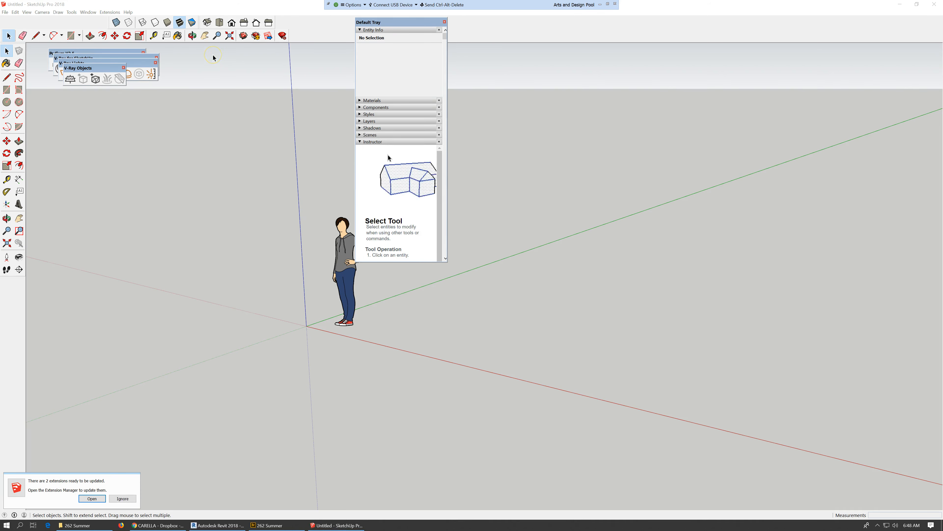
- Move the Default Tray off the centre of the model and switch to a top view in parallel projection
{"action": "left_click", "coordinate": [346, 255]}
{"action": "left_click", "coordinate": [480, 261]}
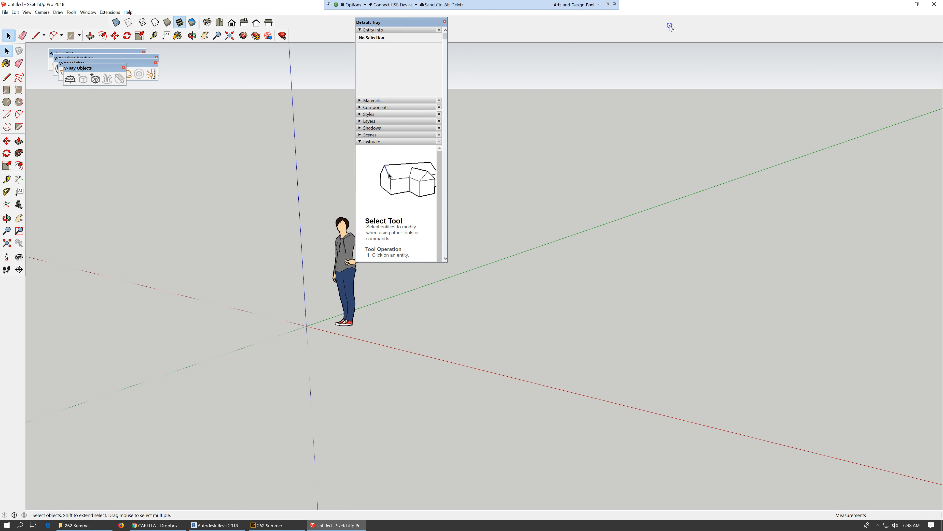
{"action": "left_click", "coordinate": [220, 23]}
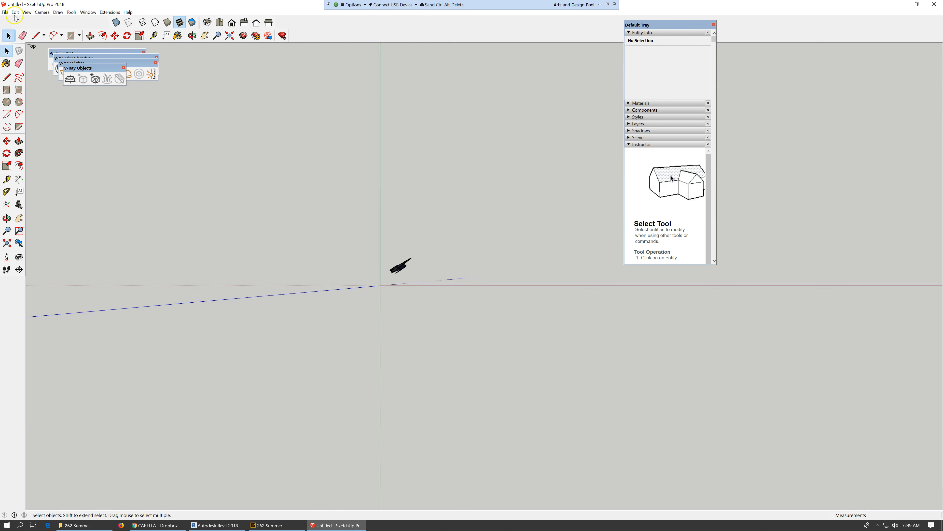
{"action": "left_click", "coordinate": [42, 12]}
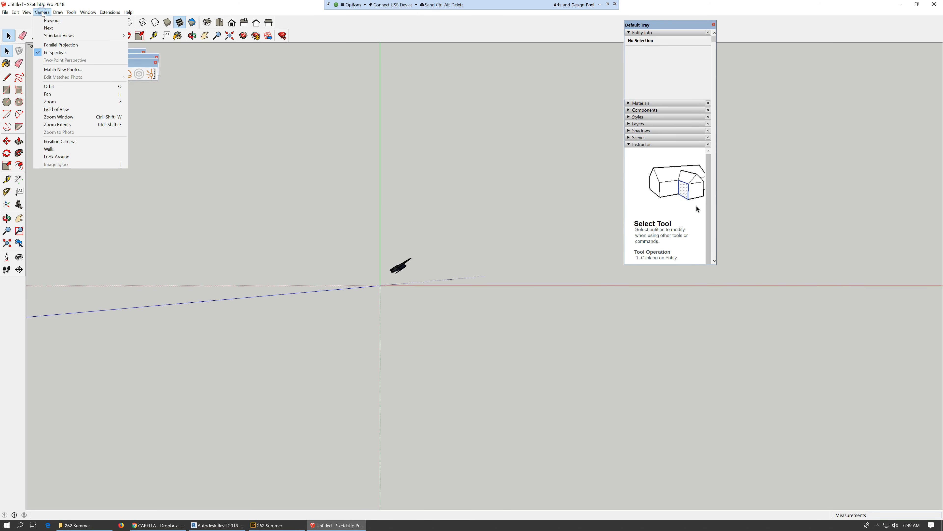
{"action": "left_click", "coordinate": [59, 45]}
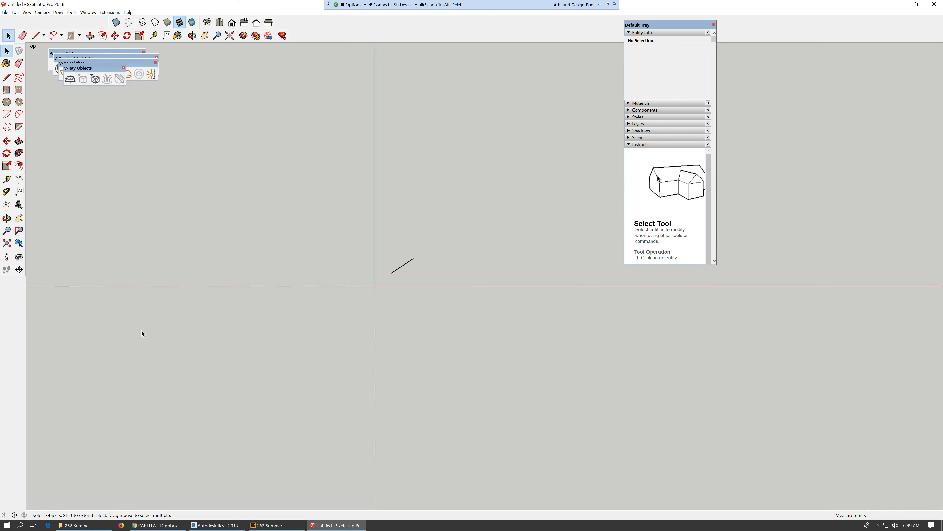
- Import the PNG file Pages from summer street lofts 262 search_Page_096 from the desktop as an image
{"action": "scroll", "coordinate": [114, 347], "scroll_direction": "down", "scroll_amount": 2}
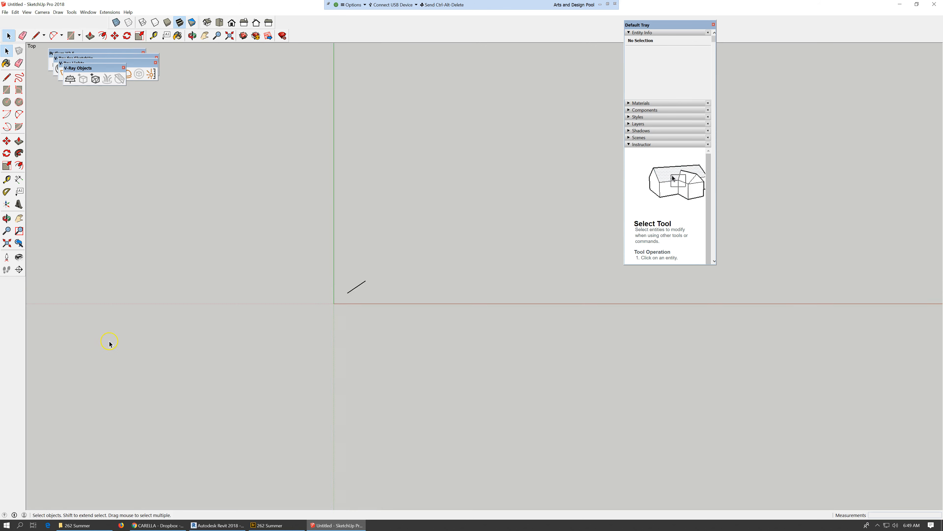
{"action": "scroll", "coordinate": [114, 346], "scroll_direction": "down", "scroll_amount": 1}
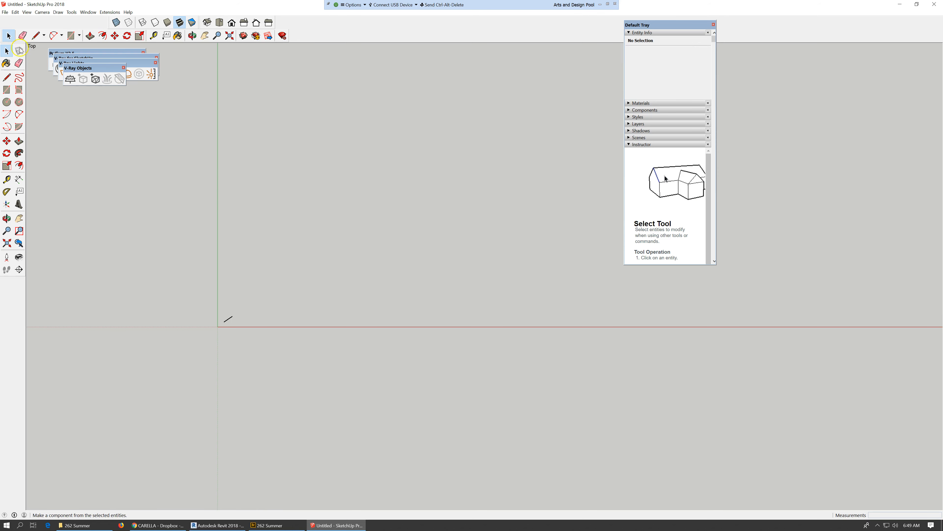
{"action": "left_click", "coordinate": [5, 11]}
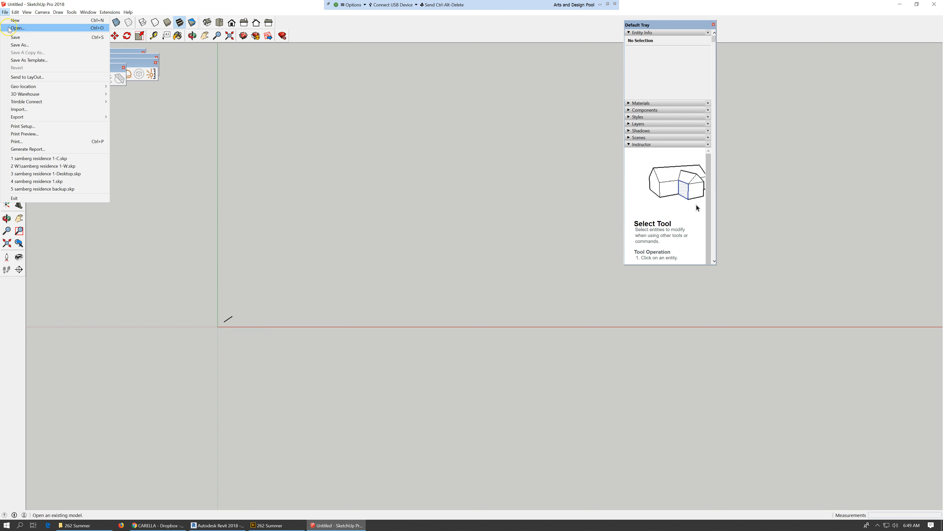
{"action": "left_click", "coordinate": [44, 109]}
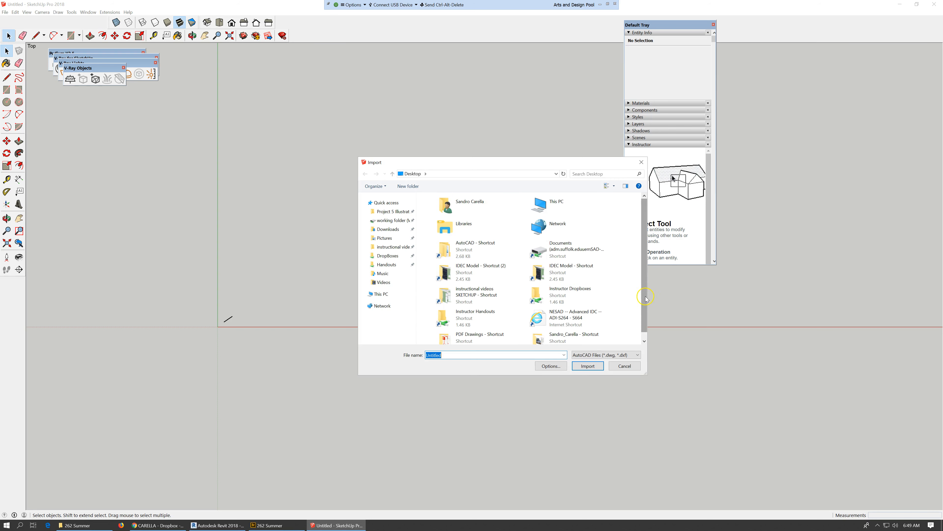
{"action": "left_click_drag", "start_coordinate": [645, 298], "coordinate": [647, 256]}
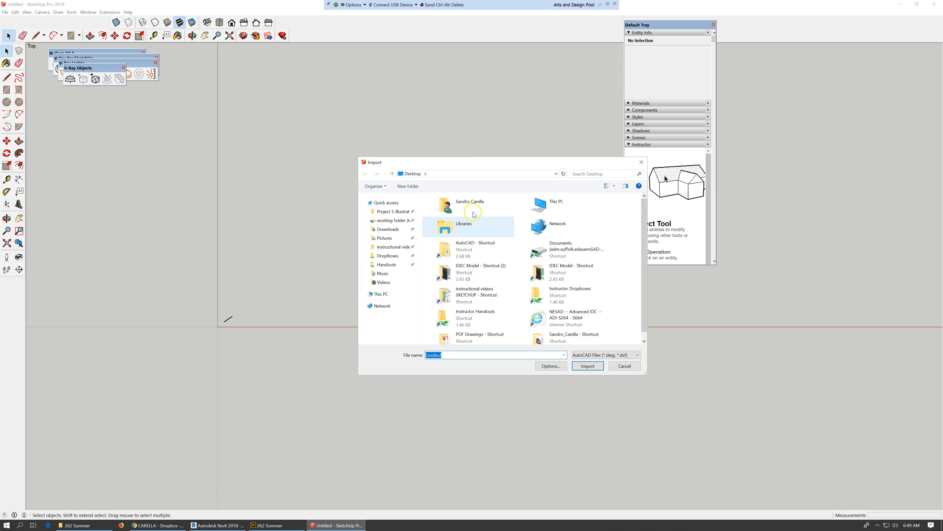
{"action": "left_click", "coordinate": [470, 204]}
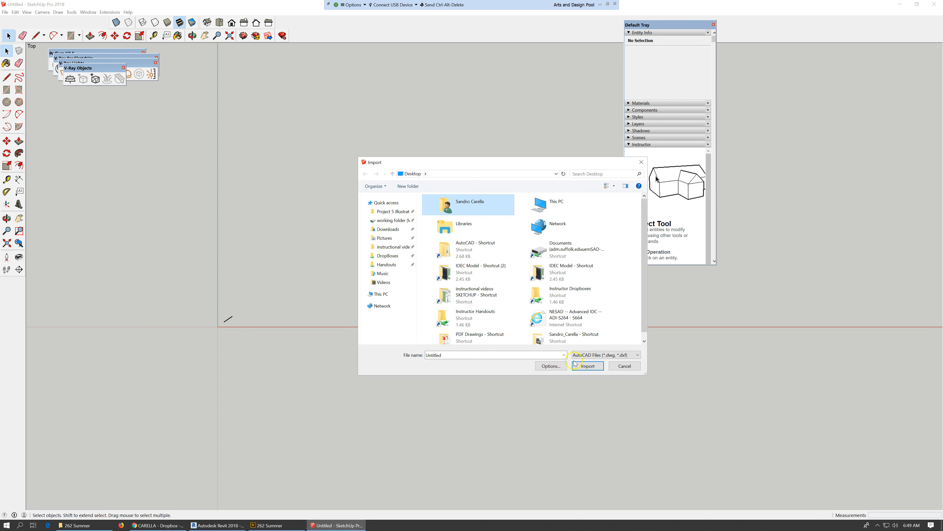
{"action": "left_click", "coordinate": [587, 353]}
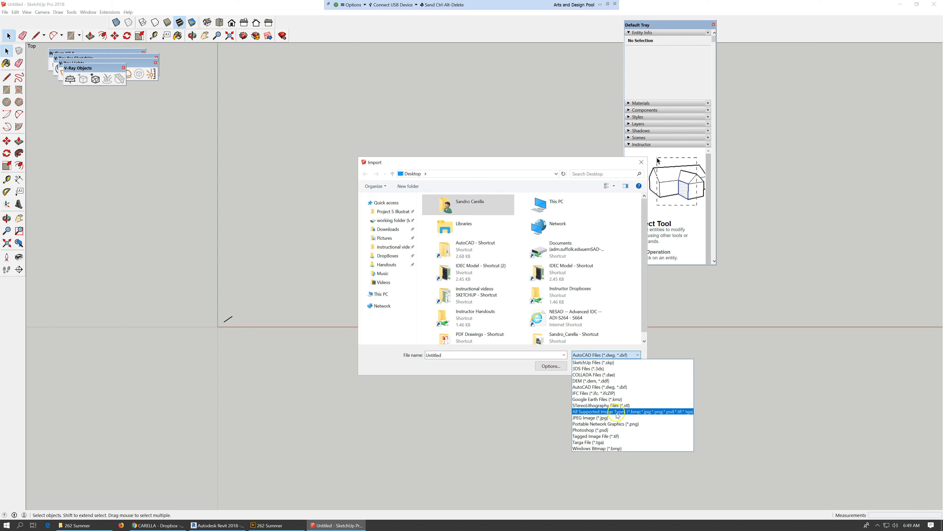
{"action": "left_click", "coordinate": [620, 424]}
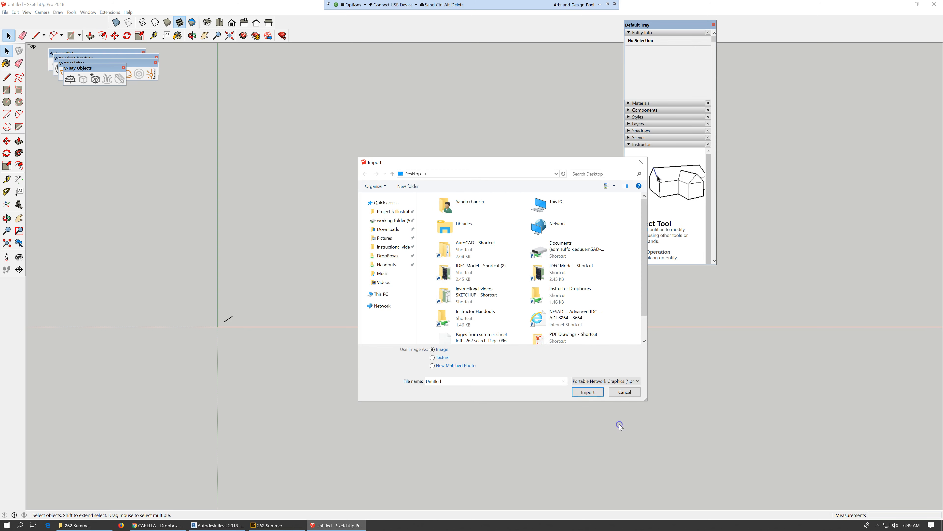
{"action": "left_click", "coordinate": [501, 338]}
{"action": "left_click", "coordinate": [577, 393]}
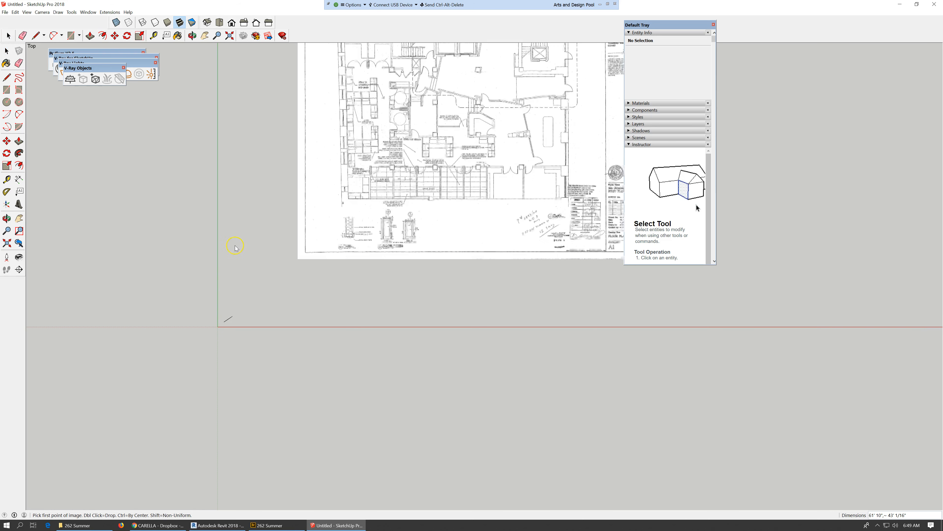
- Place the floor plan image beside the scale figure near the origin, setting its size with a second point
{"action": "left_click", "coordinate": [229, 277]}
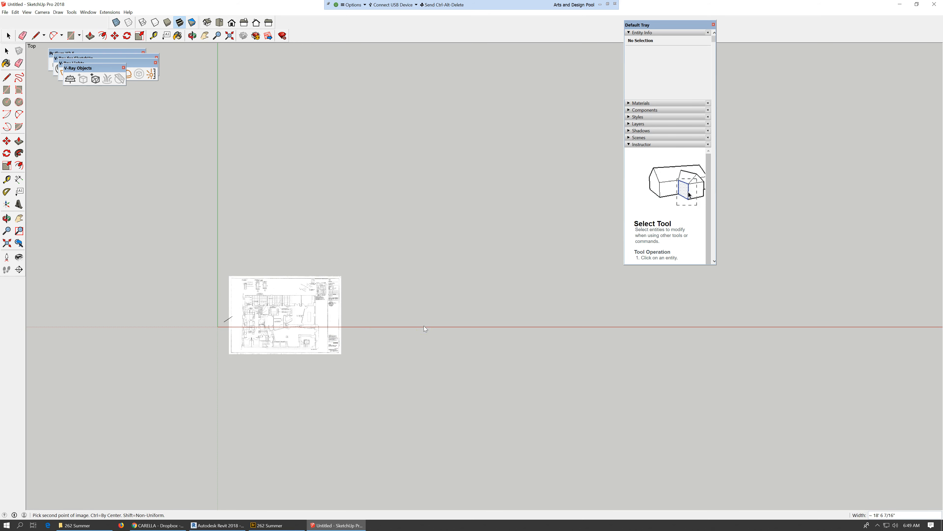
{"action": "left_click", "coordinate": [571, 426]}
{"action": "left_click", "coordinate": [532, 140]}
- Examine the rooms, columns, walls and notes on the imported floor plan up close
{"action": "scroll", "coordinate": [532, 140], "scroll_direction": "down", "scroll_amount": 1}
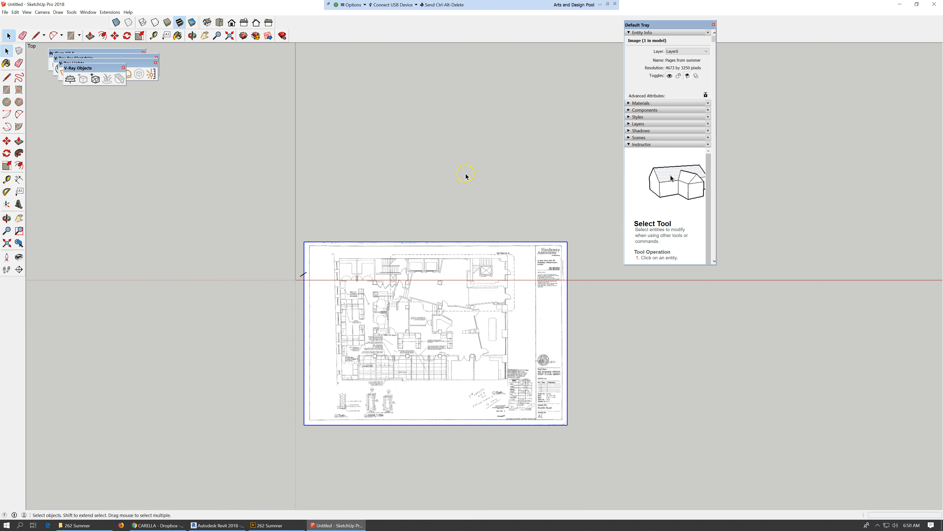
{"action": "scroll", "coordinate": [467, 173], "scroll_direction": "down", "scroll_amount": 3}
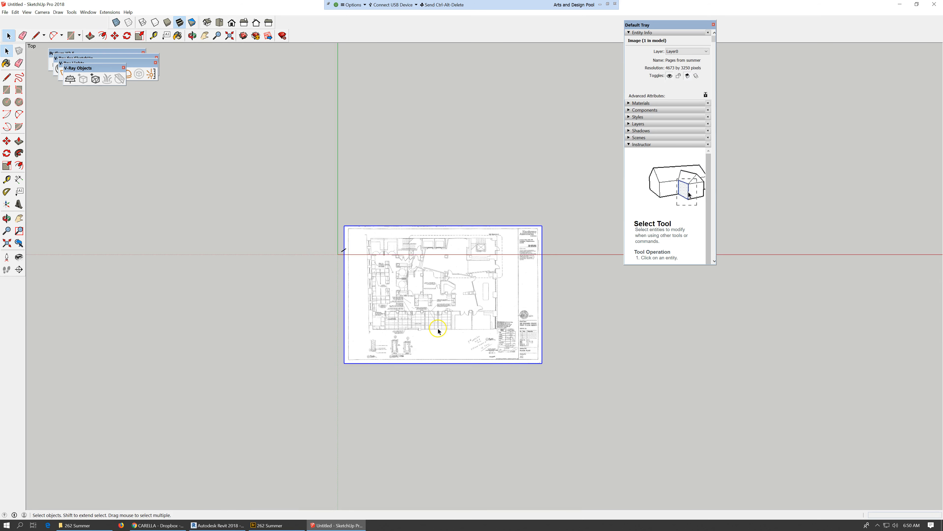
{"action": "scroll", "coordinate": [431, 331], "scroll_direction": "up", "scroll_amount": 1}
{"action": "scroll", "coordinate": [471, 238], "scroll_direction": "up", "scroll_amount": 1}
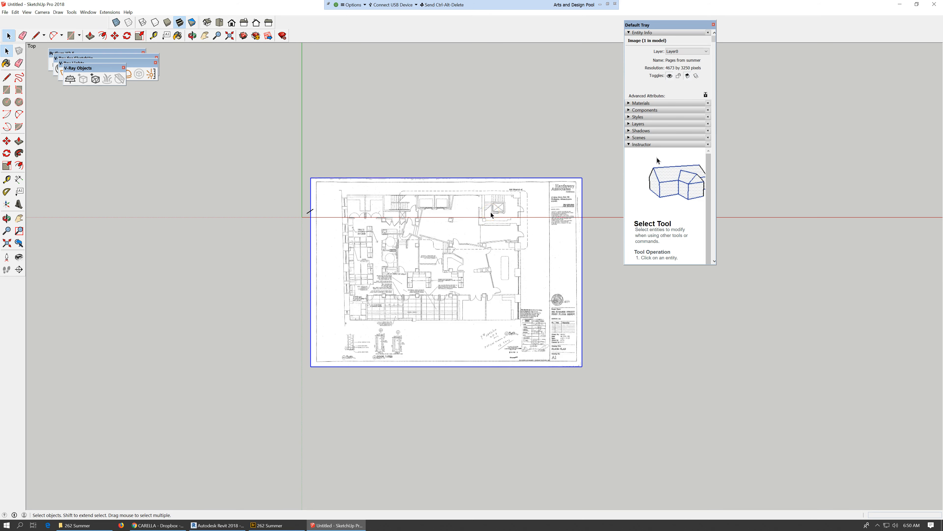
{"action": "scroll", "coordinate": [446, 283], "scroll_direction": "up", "scroll_amount": 1}
{"action": "scroll", "coordinate": [394, 305], "scroll_direction": "up", "scroll_amount": 1}
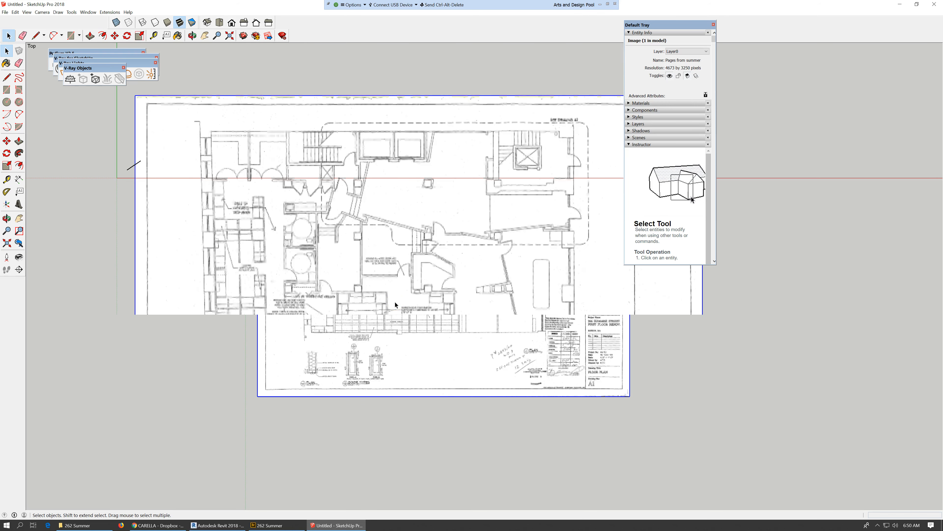
{"action": "scroll", "coordinate": [395, 302], "scroll_direction": "up", "scroll_amount": 2}
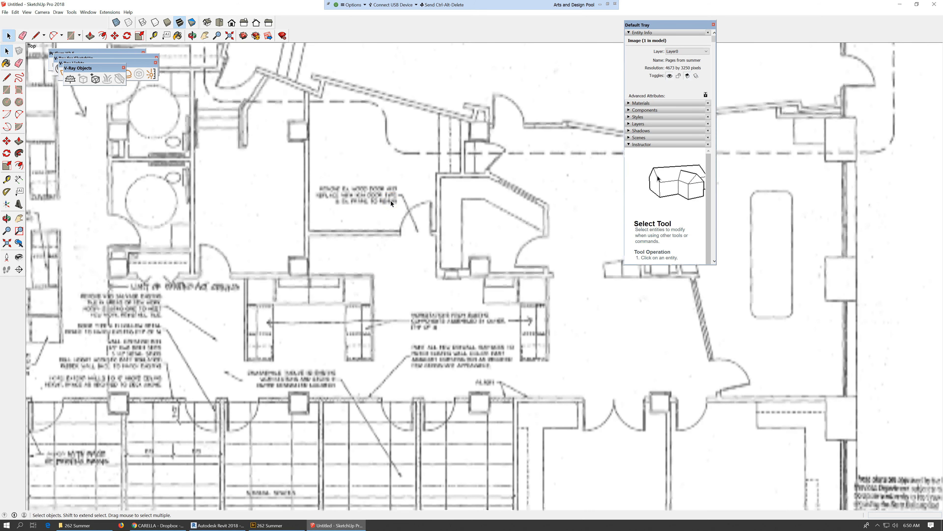
{"action": "scroll", "coordinate": [392, 202], "scroll_direction": "down", "scroll_amount": 1}
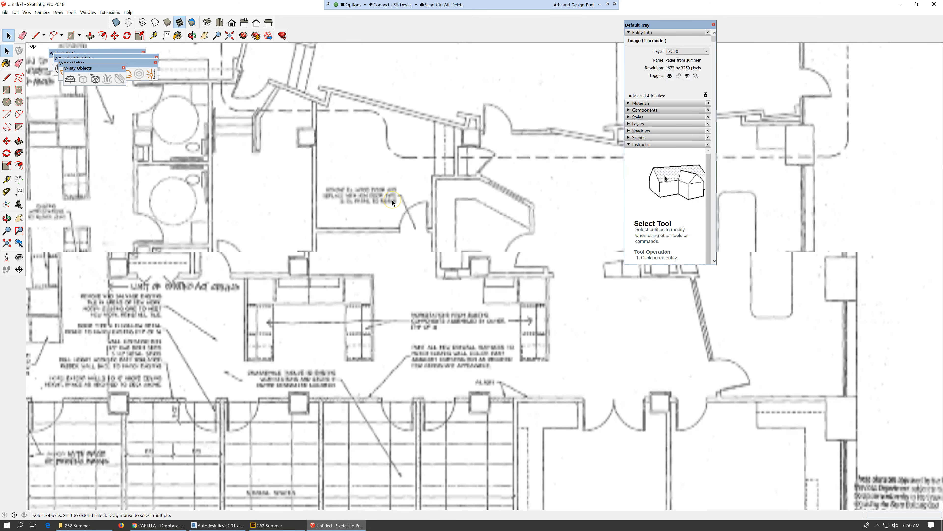
{"action": "scroll", "coordinate": [392, 200], "scroll_direction": "down", "scroll_amount": 1}
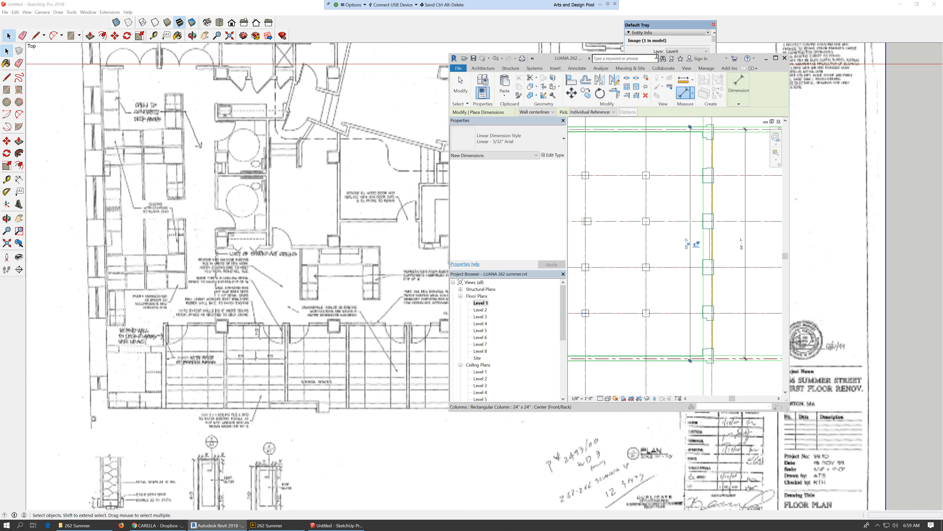
- Minimize the Revit window and bring the whole floor plan image back into view in SketchUp
{"action": "left_click", "coordinate": [766, 58]}
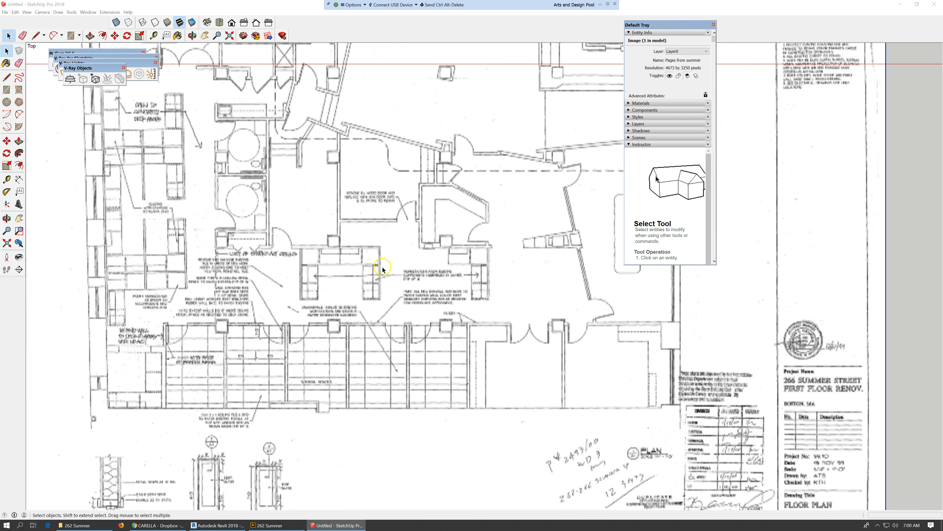
{"action": "scroll", "coordinate": [319, 294], "scroll_direction": "down", "scroll_amount": 1}
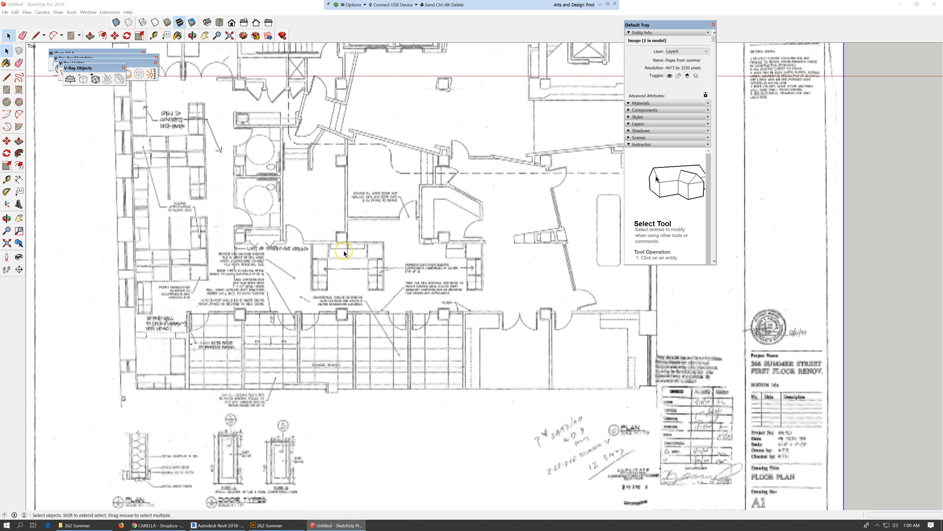
{"action": "scroll", "coordinate": [324, 256], "scroll_direction": "down", "scroll_amount": 2}
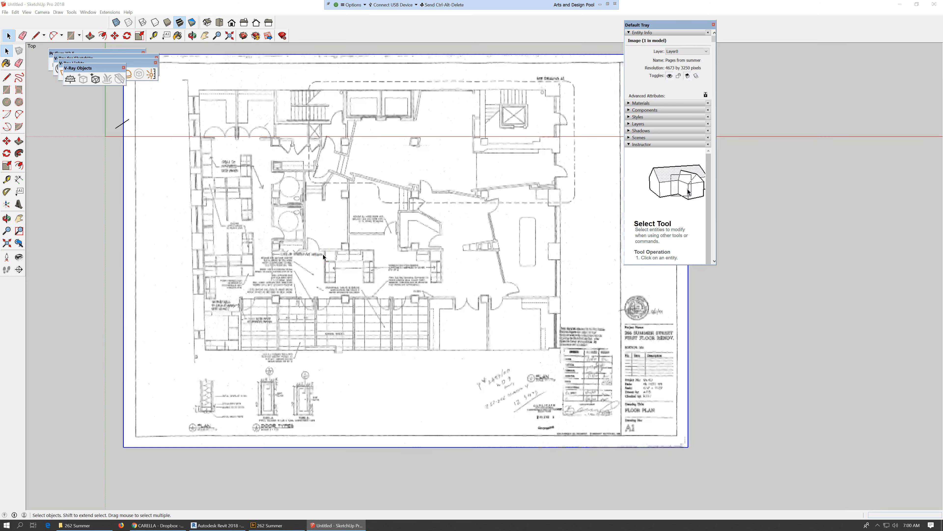
{"action": "left_click", "coordinate": [399, 272]}
{"action": "left_click", "coordinate": [498, 309]}
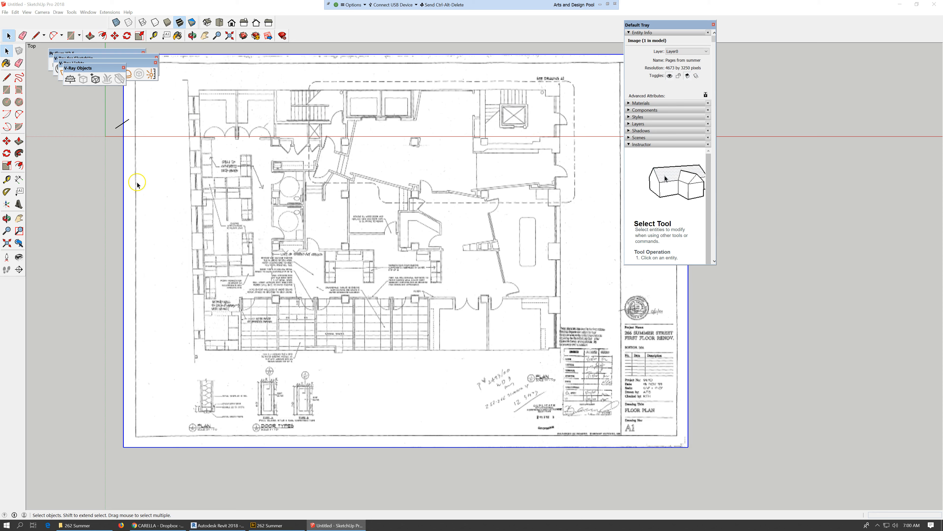
{"action": "left_click", "coordinate": [7, 179]}
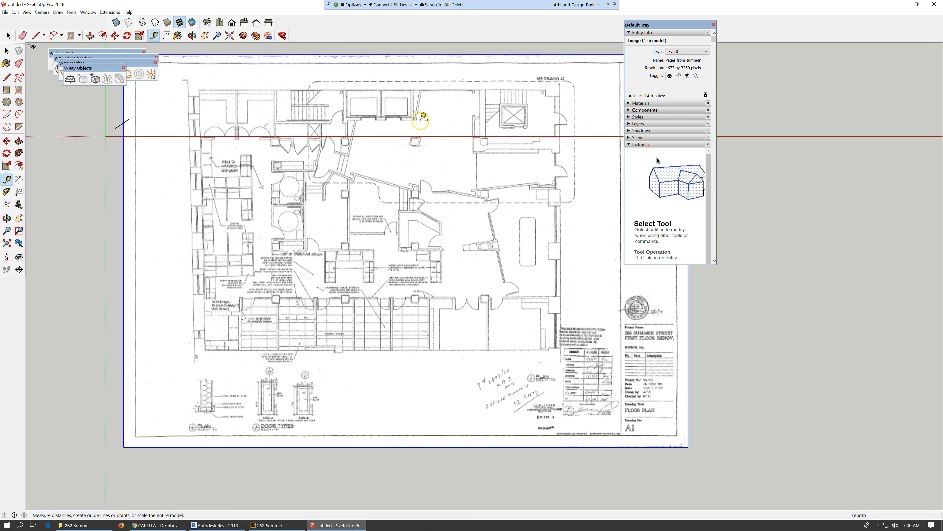
{"action": "left_click", "coordinate": [546, 81]}
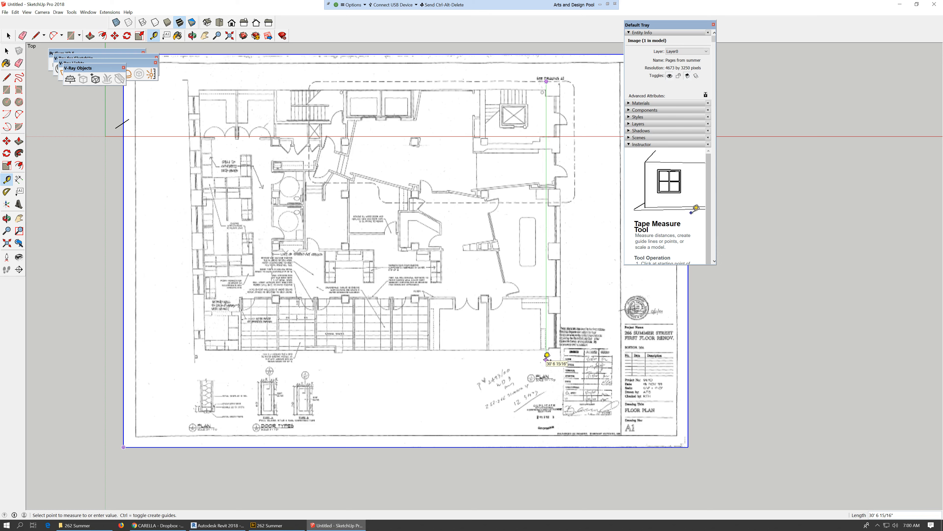
{"action": "left_click", "coordinate": [7, 50]}
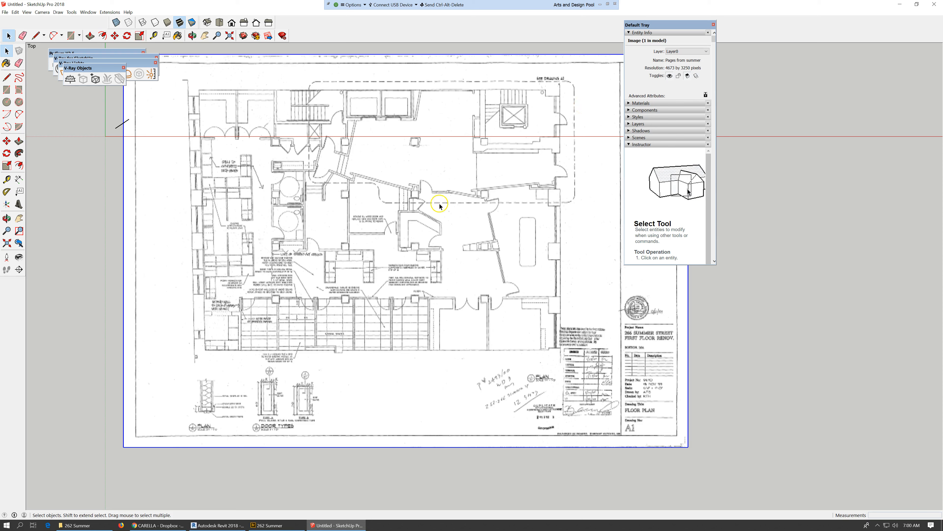
- Explode the floor plan image and make a group from the resulting entities
{"action": "left_click", "coordinate": [15, 11]}
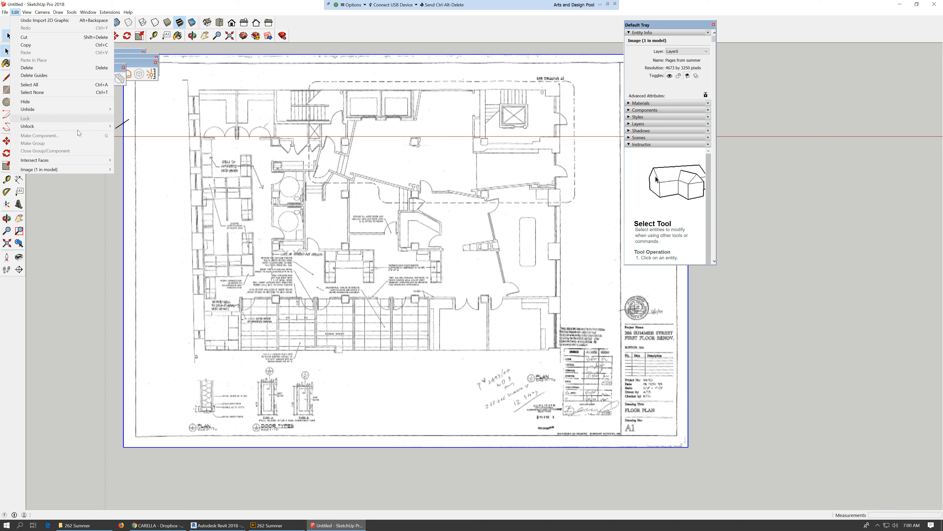
{"action": "left_click", "coordinate": [355, 189]}
{"action": "right_click", "coordinate": [365, 190]}
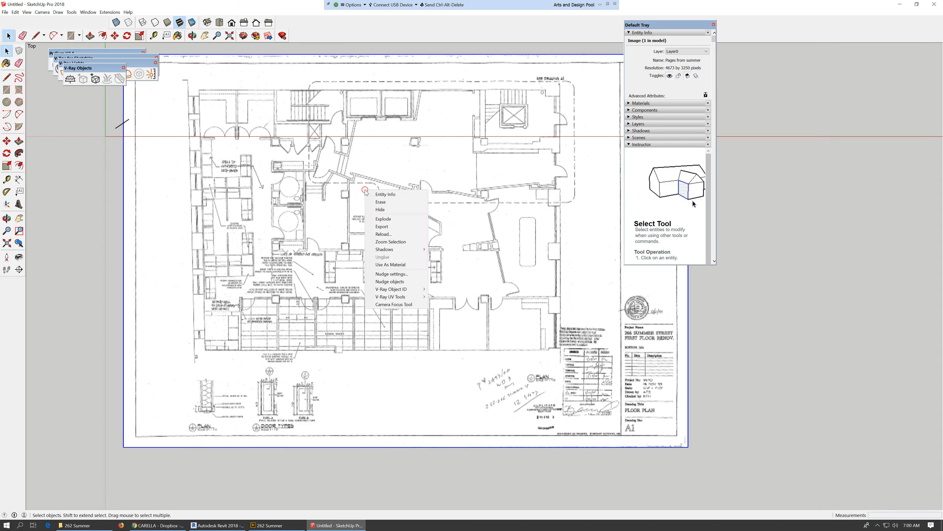
{"action": "left_click", "coordinate": [385, 220]}
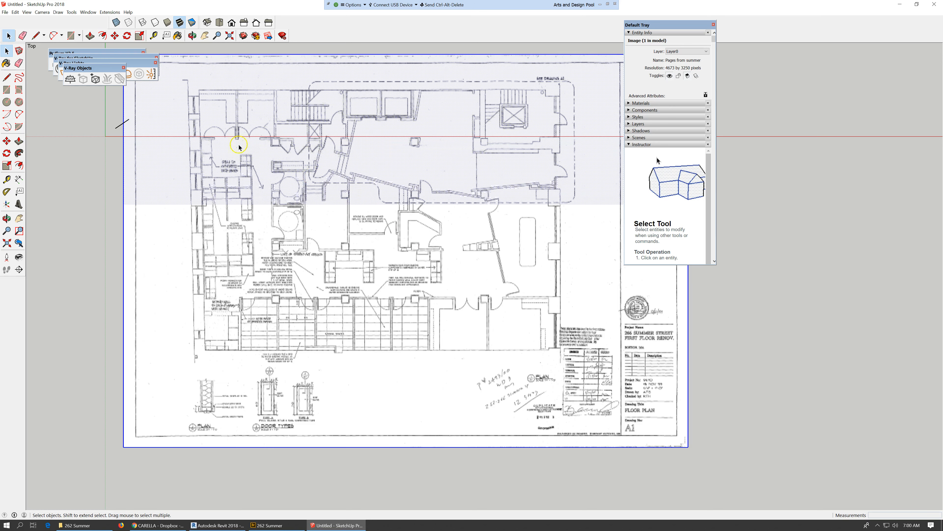
{"action": "left_click", "coordinate": [41, 15]}
{"action": "left_click", "coordinate": [15, 12]}
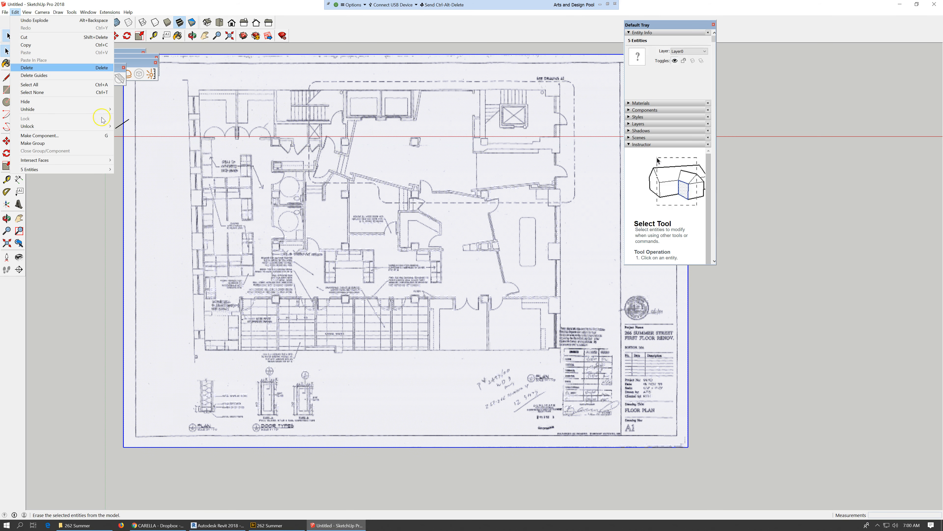
{"action": "left_click", "coordinate": [73, 143]}
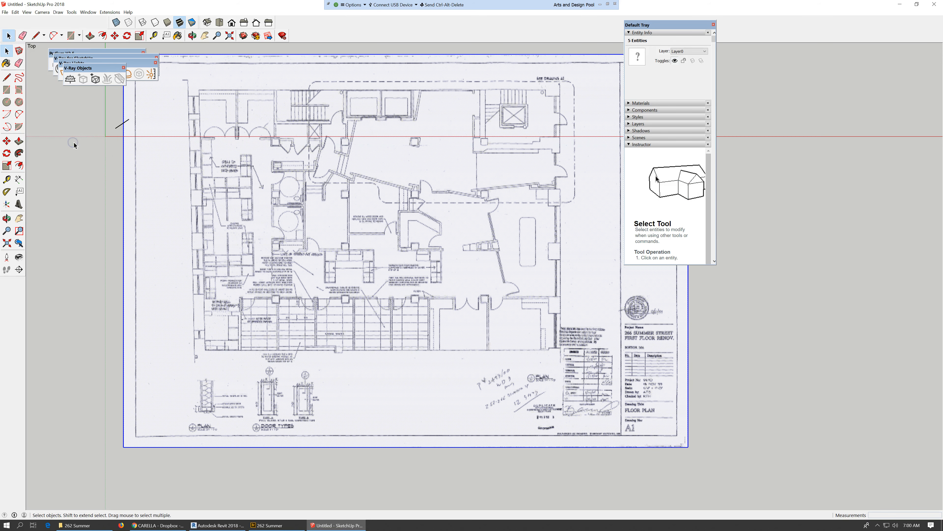
- Open the floor plan group and measure the exterior wall on the title-block side from its upper end to its lower end with the Tape Measure
{"action": "double_click", "coordinate": [404, 229]}
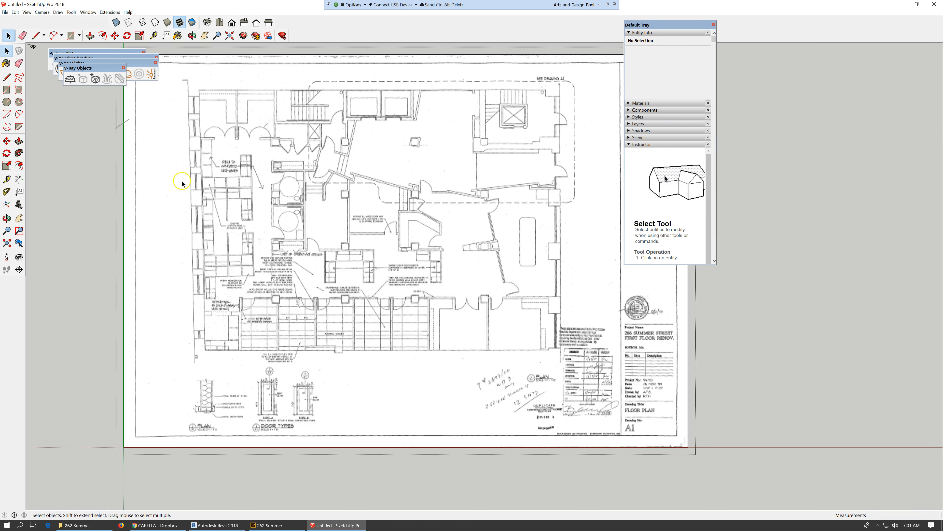
{"action": "left_click", "coordinate": [6, 179]}
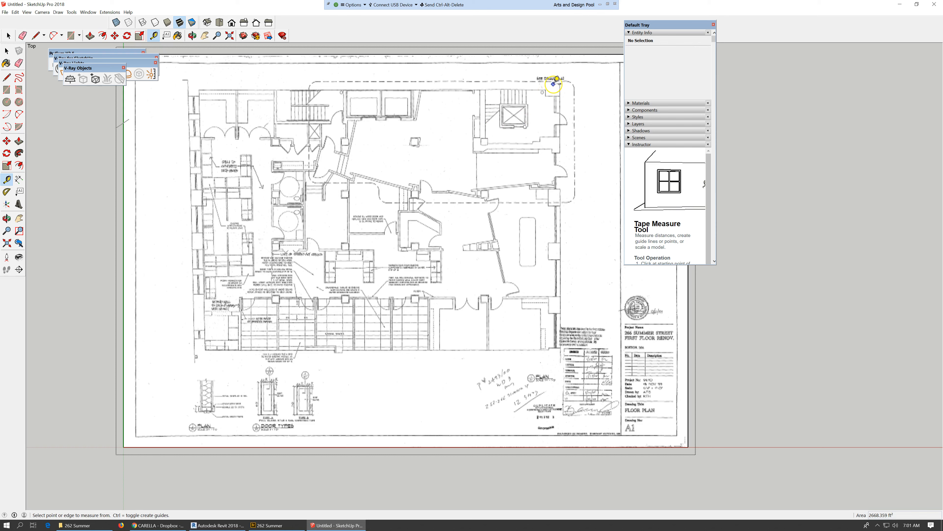
{"action": "scroll", "coordinate": [557, 80], "scroll_direction": "up", "scroll_amount": 1}
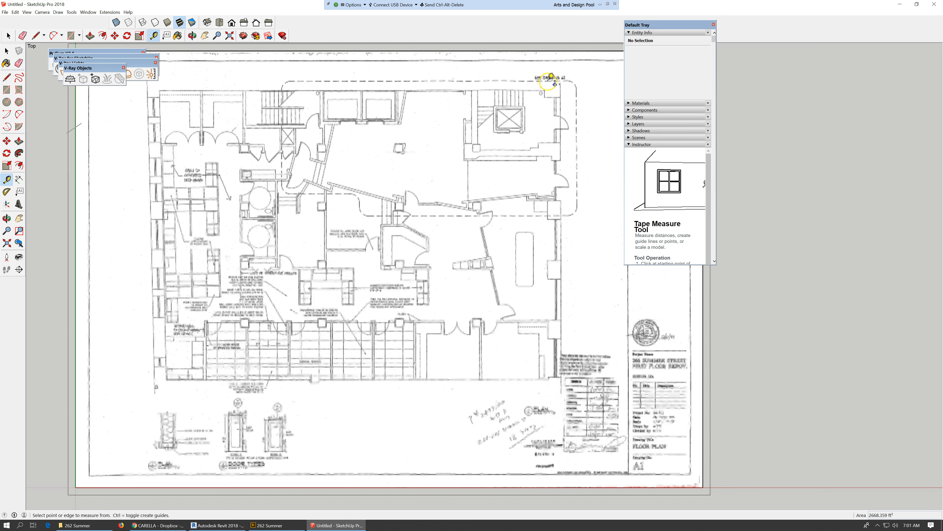
{"action": "scroll", "coordinate": [551, 76], "scroll_direction": "up", "scroll_amount": 1}
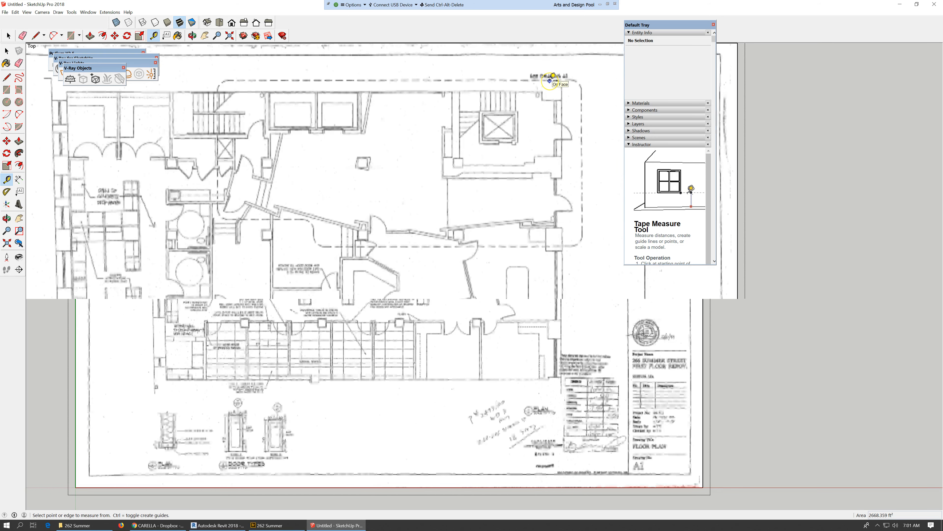
{"action": "left_click", "coordinate": [550, 80]}
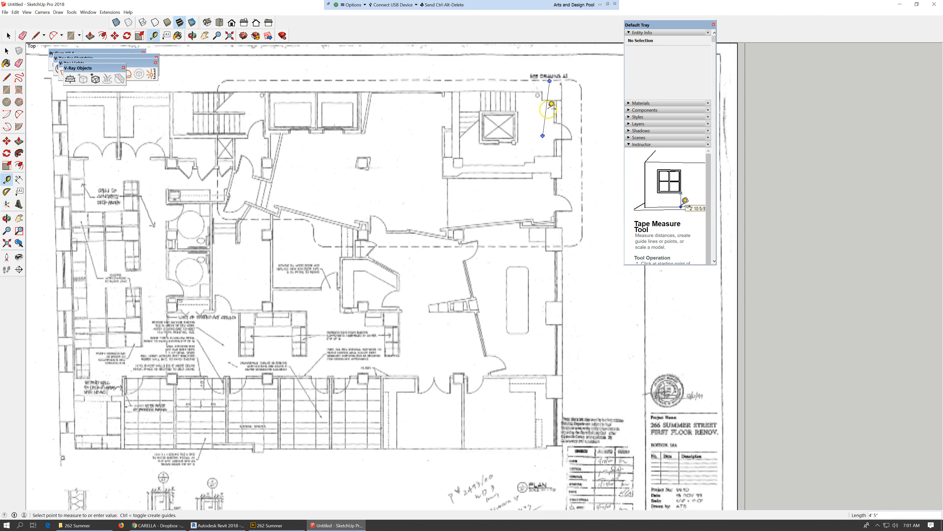
{"action": "scroll", "coordinate": [550, 119], "scroll_direction": "down", "scroll_amount": 1}
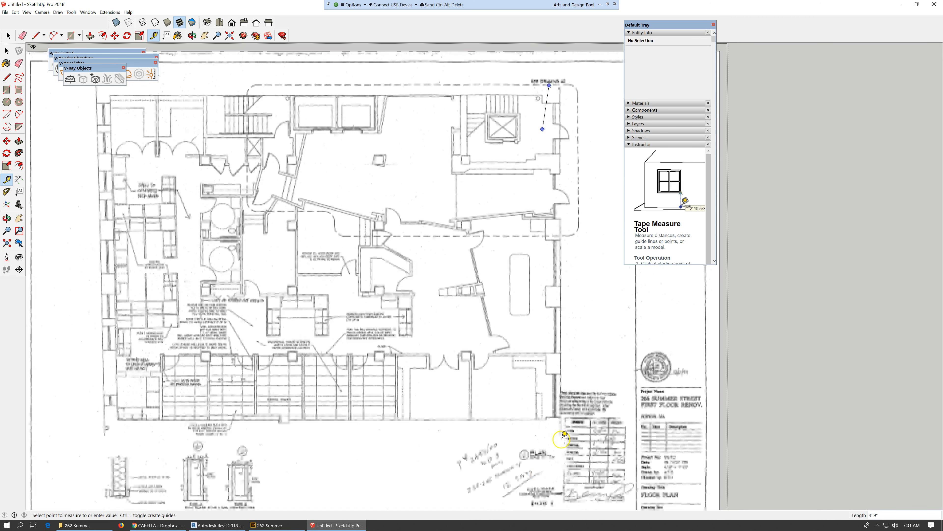
{"action": "left_click", "coordinate": [551, 437]}
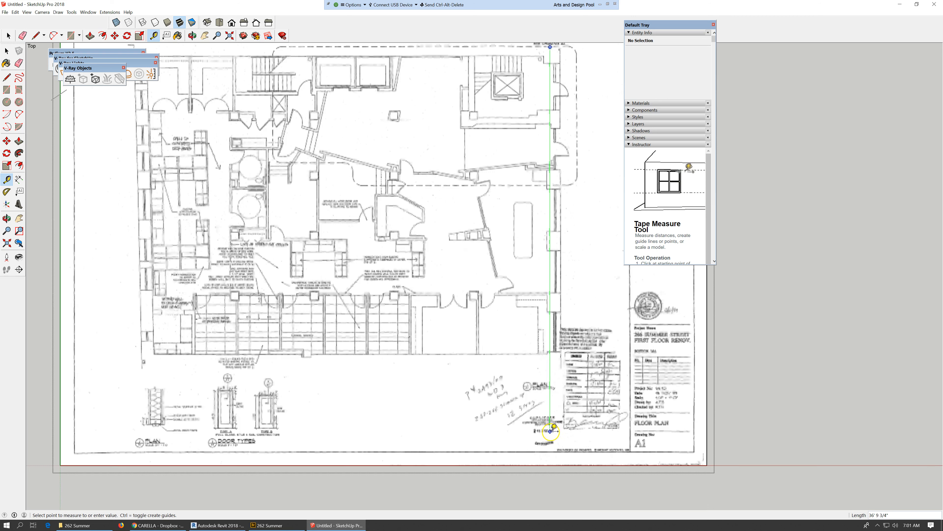
{"action": "left_click", "coordinate": [550, 365]}
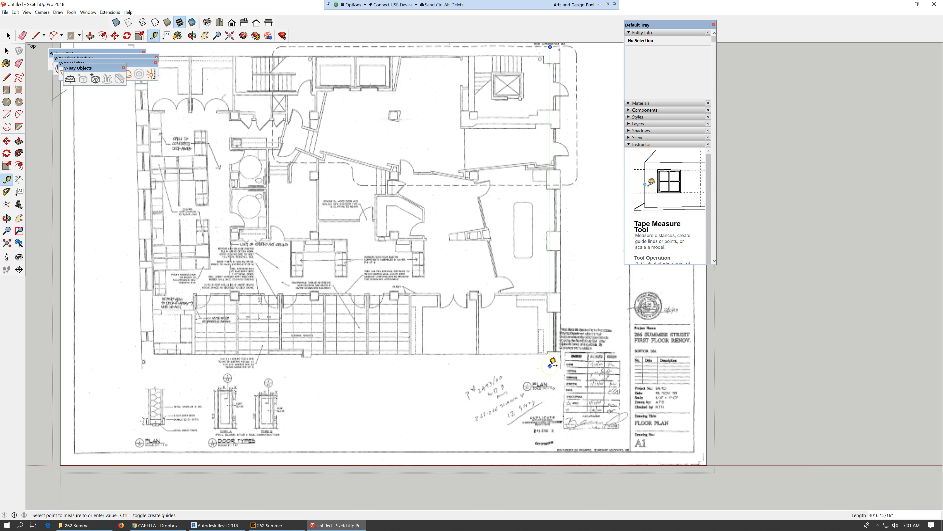
{"action": "left_click", "coordinate": [550, 365]}
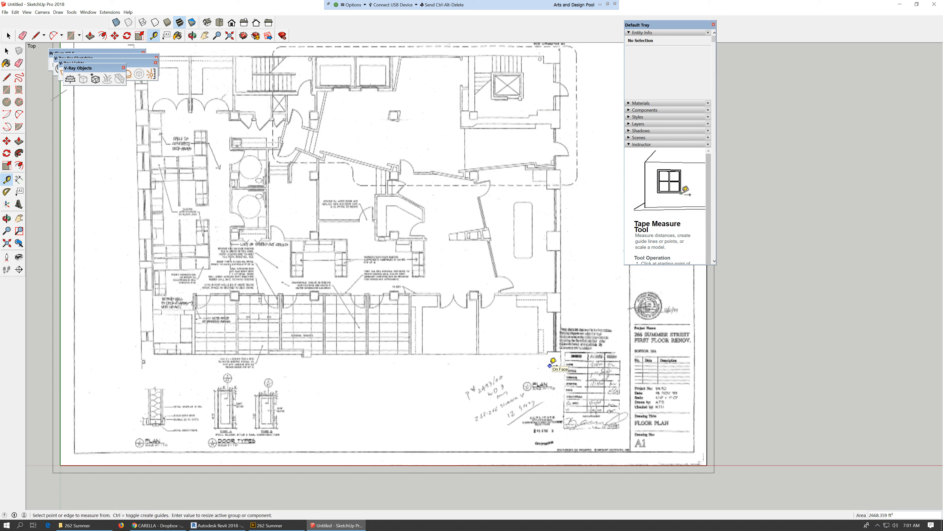
- Resize the active floor plan group by entering the wall's real length for the measured distance
{"action": "type", "text": "6"}
{"action": "key", "text": "Return"}
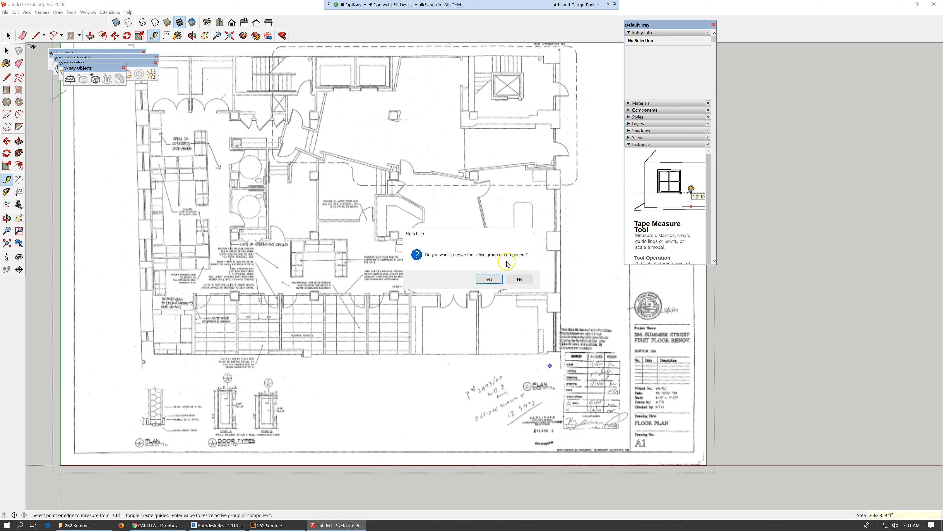
{"action": "left_click", "coordinate": [496, 279]}
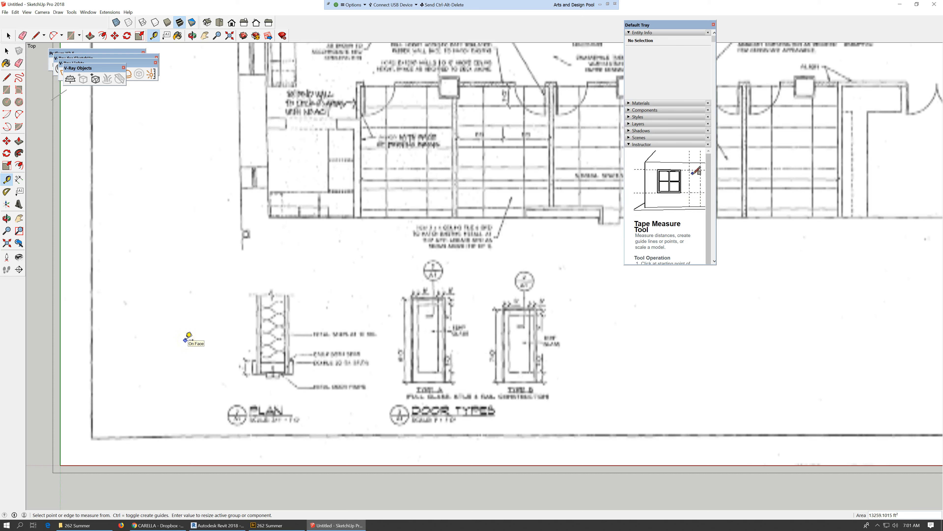
{"action": "left_click", "coordinate": [185, 338]}
{"action": "left_click", "coordinate": [139, 289]}
{"action": "left_click", "coordinate": [7, 179]}
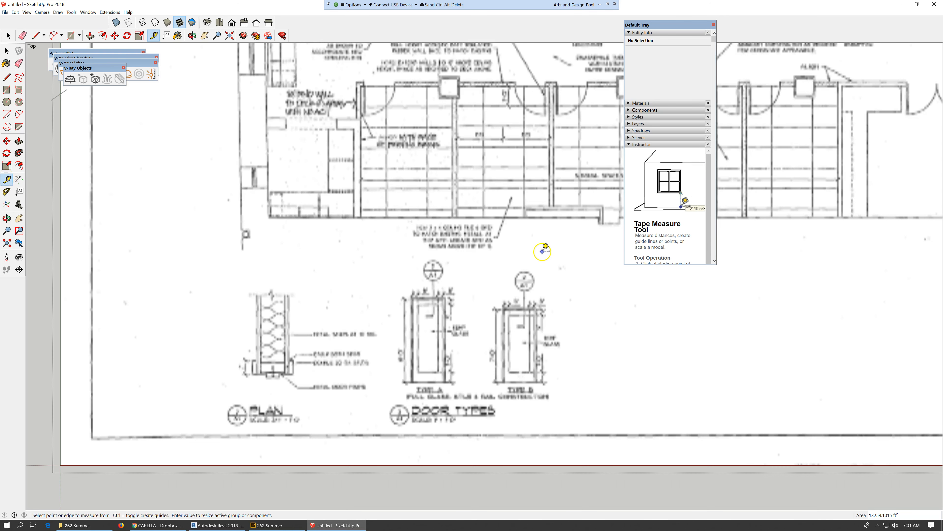
{"action": "key", "text": "space"}
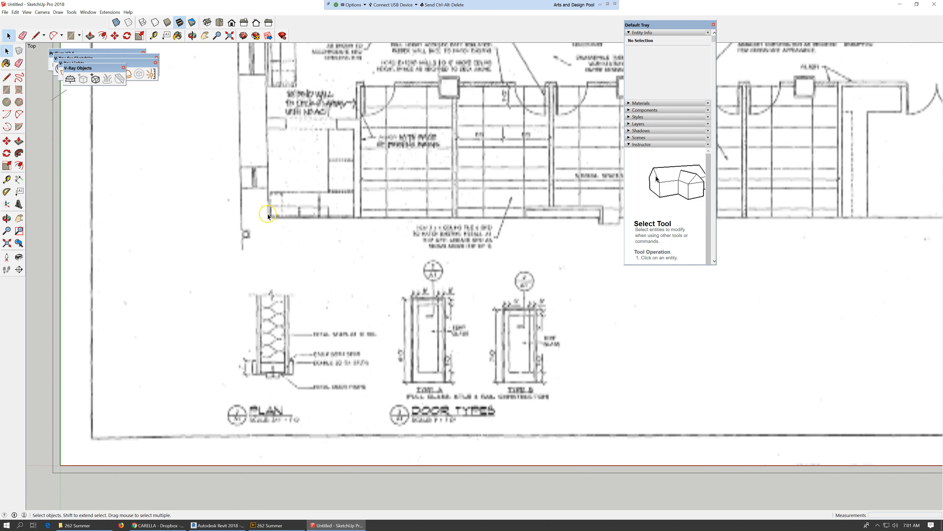
{"action": "scroll", "coordinate": [218, 297], "scroll_direction": "down", "scroll_amount": 3}
{"action": "left_click", "coordinate": [215, 295]}
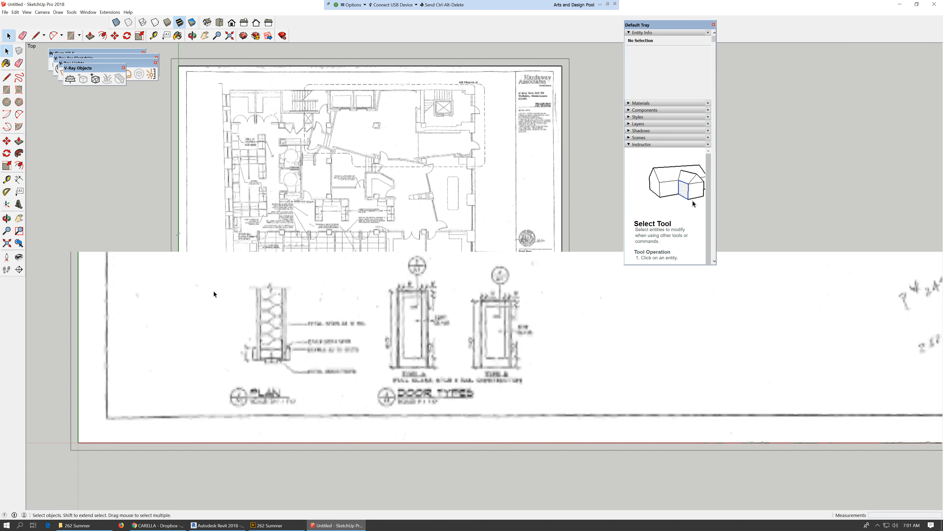
- Draw a closed four-sided outline around the building's exterior walls with the Line tool, about 90'6" wide and 67'6" deep
{"action": "left_click", "coordinate": [37, 36]}
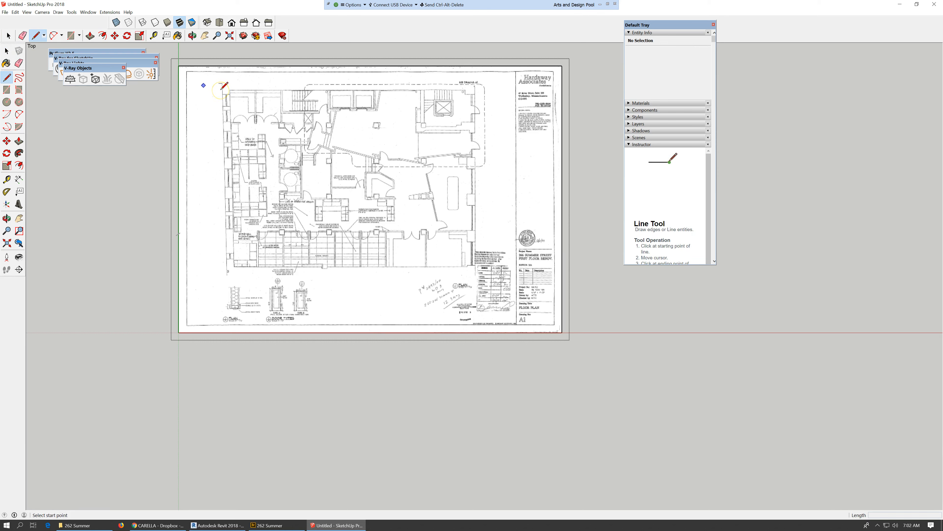
{"action": "scroll", "coordinate": [222, 88], "scroll_direction": "up", "scroll_amount": 2}
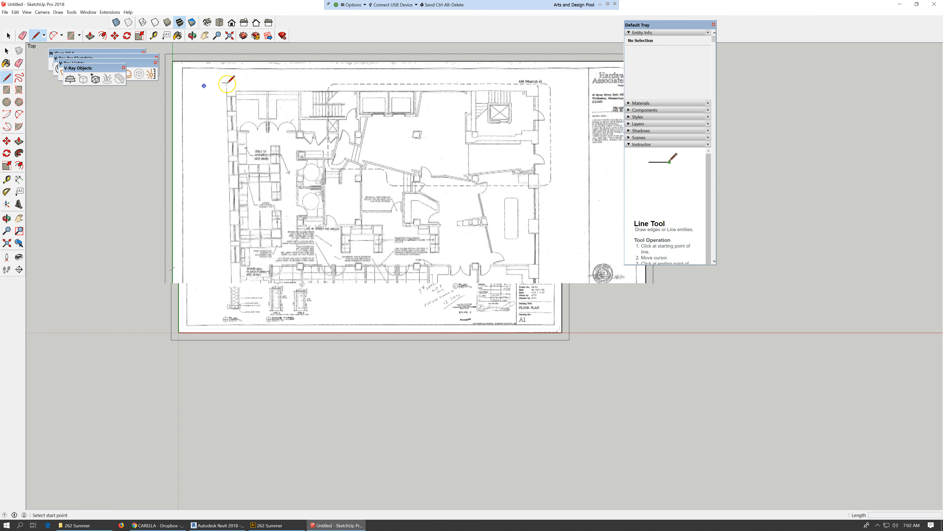
{"action": "scroll", "coordinate": [228, 83], "scroll_direction": "up", "scroll_amount": 2}
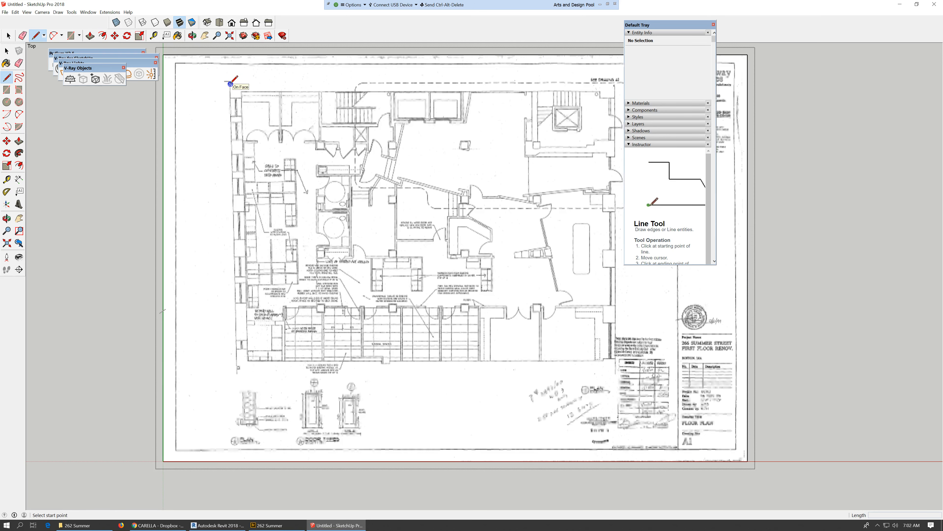
{"action": "left_click", "coordinate": [230, 83]}
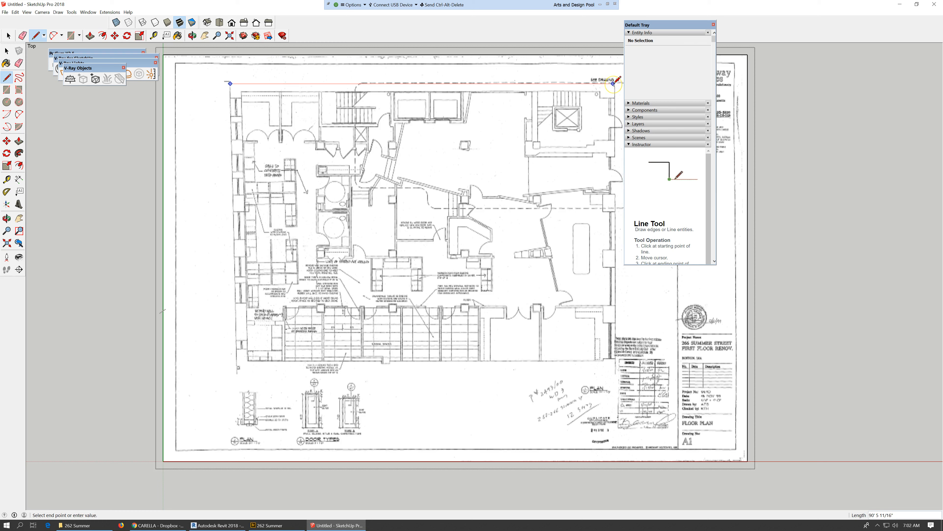
{"action": "left_click", "coordinate": [614, 83]}
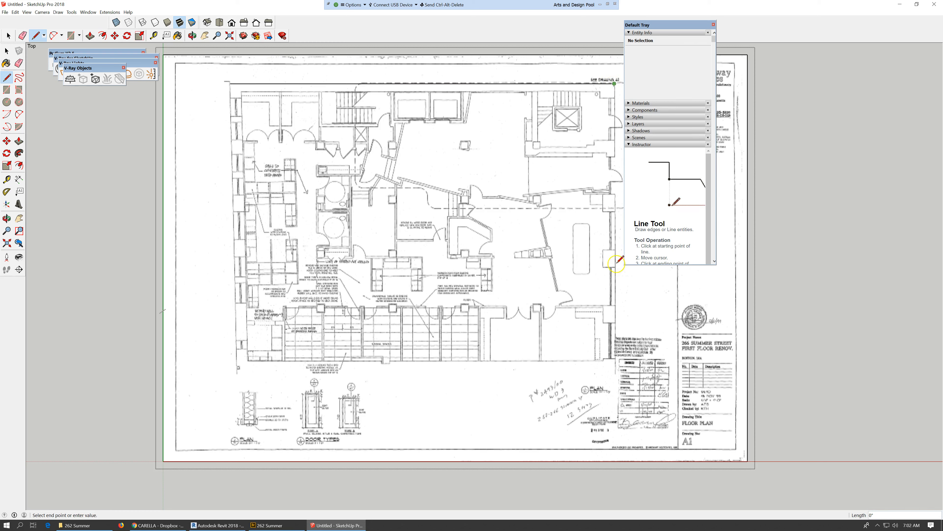
{"action": "left_click", "coordinate": [614, 369]}
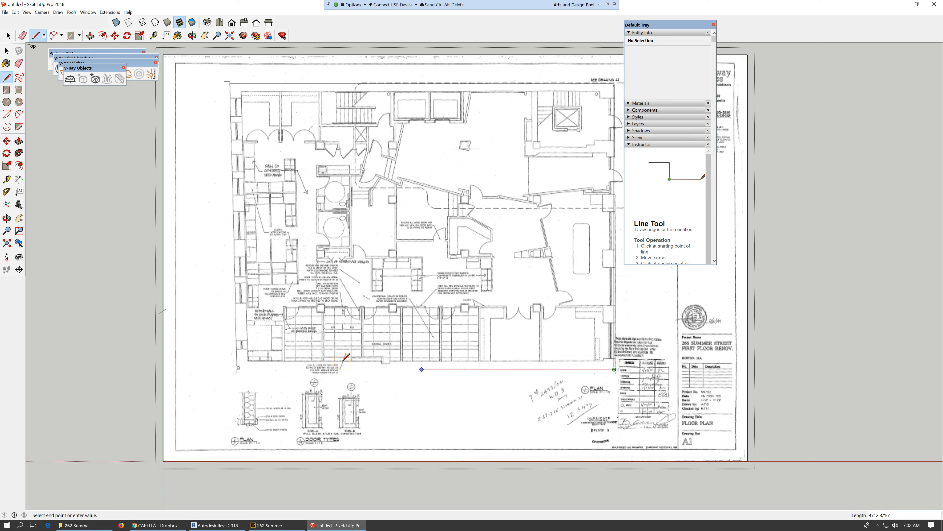
{"action": "left_click", "coordinate": [237, 369]}
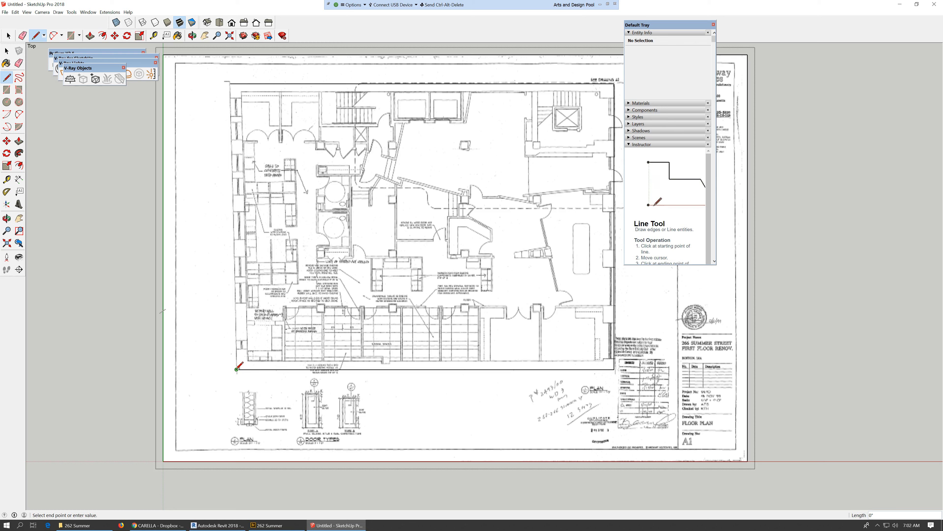
{"action": "left_click", "coordinate": [231, 83]}
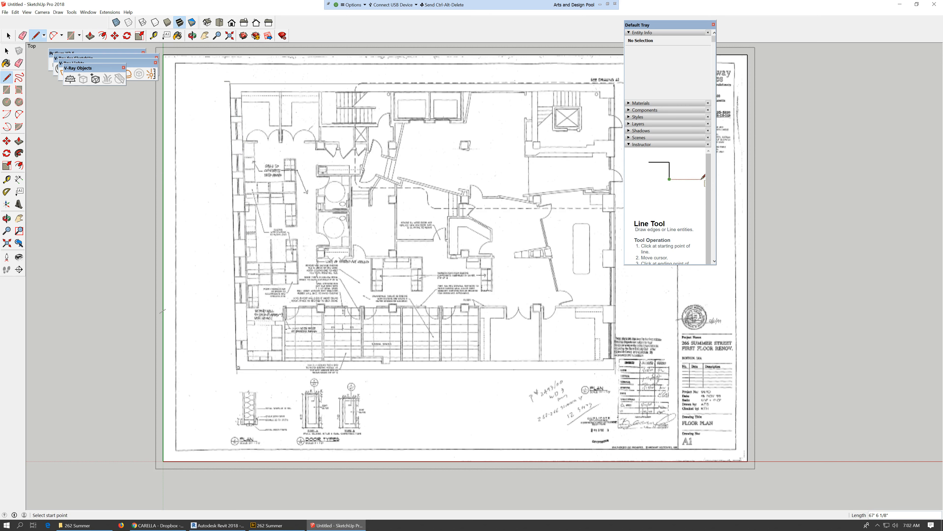
- Check the area of the outlined building face and measure the column depth at the exterior wall on the title-block side
{"action": "left_click", "coordinate": [5, 36]}
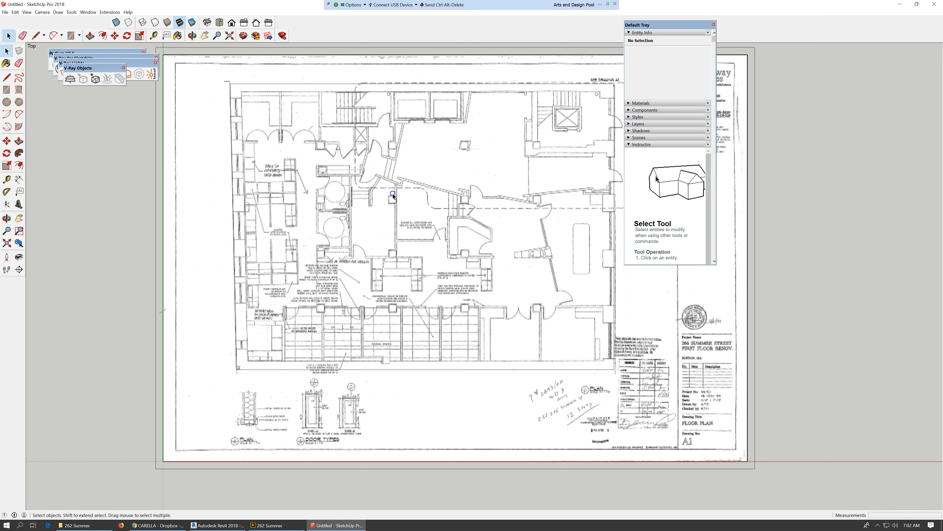
{"action": "left_click", "coordinate": [403, 198]}
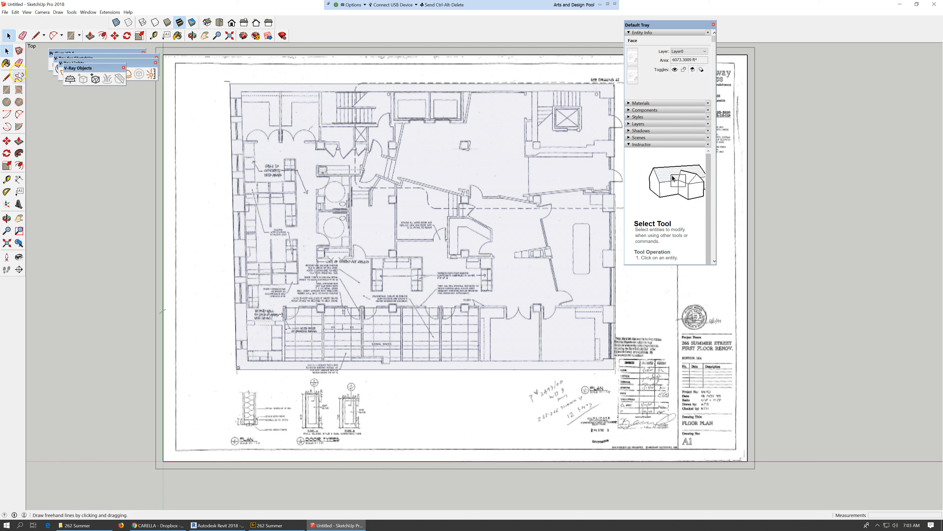
{"action": "left_click", "coordinate": [6, 179]}
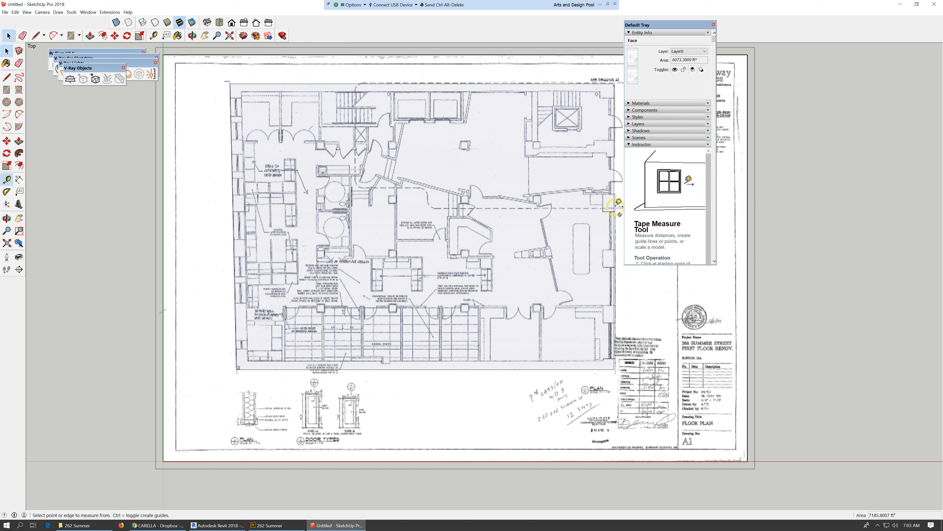
{"action": "scroll", "coordinate": [604, 198], "scroll_direction": "up", "scroll_amount": 1}
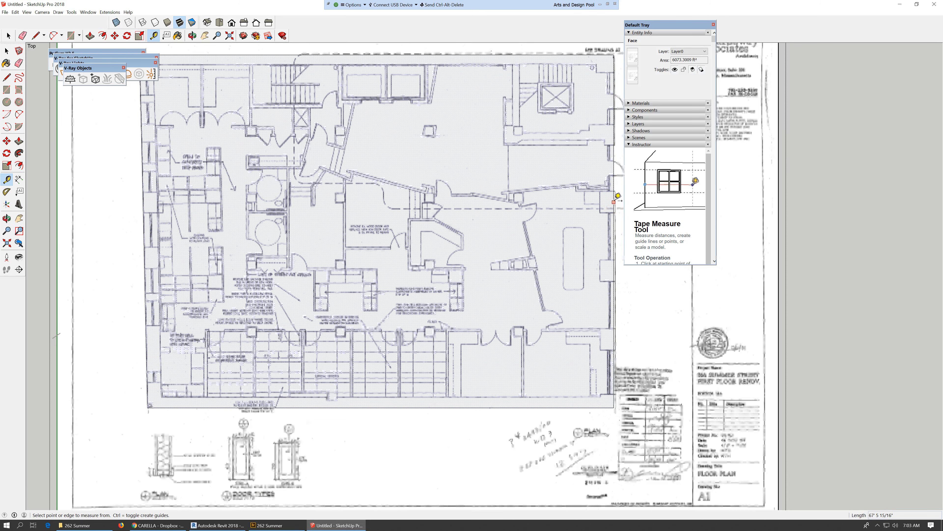
{"action": "left_click", "coordinate": [612, 198]}
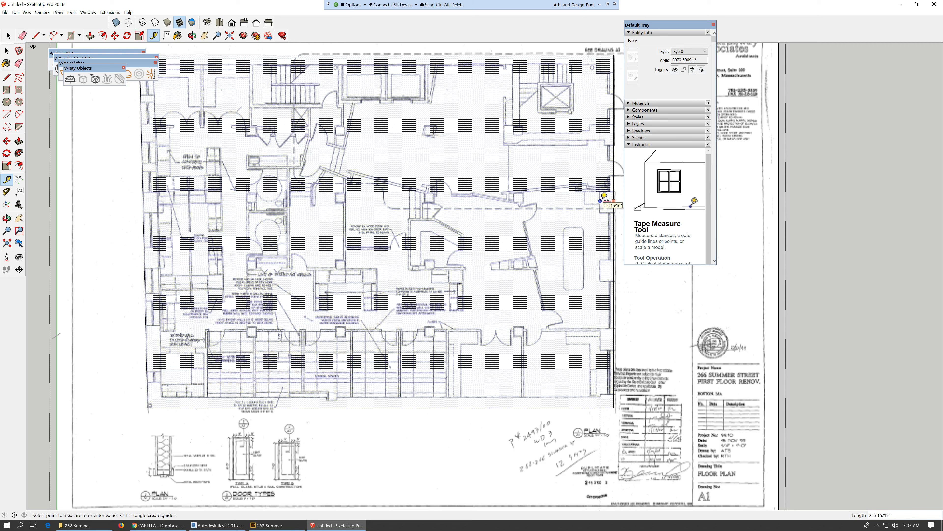
{"action": "key", "text": "Escape"}
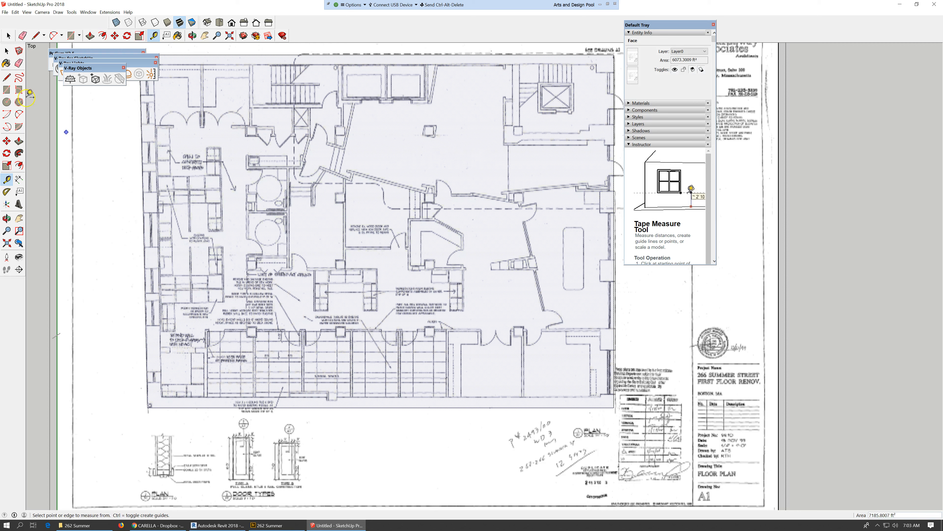
- Check the length of the outline's edge along the exterior wall opposite the title block and select its adjoining faces
{"action": "left_click", "coordinate": [7, 51]}
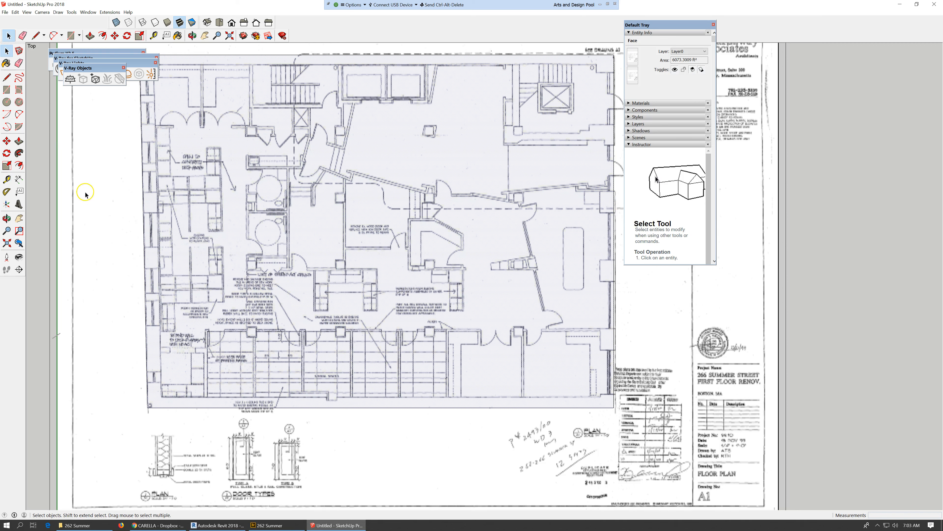
{"action": "left_click", "coordinate": [144, 200]}
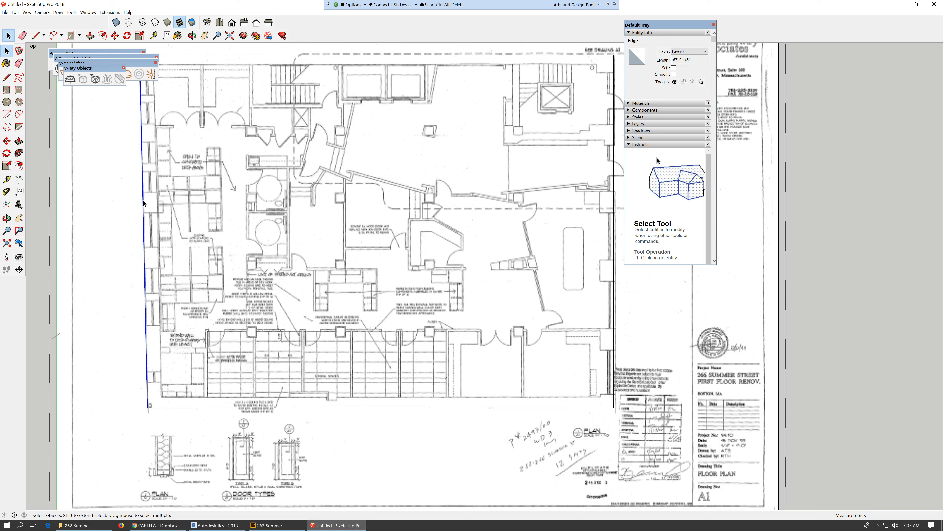
{"action": "double_click", "coordinate": [144, 202]}
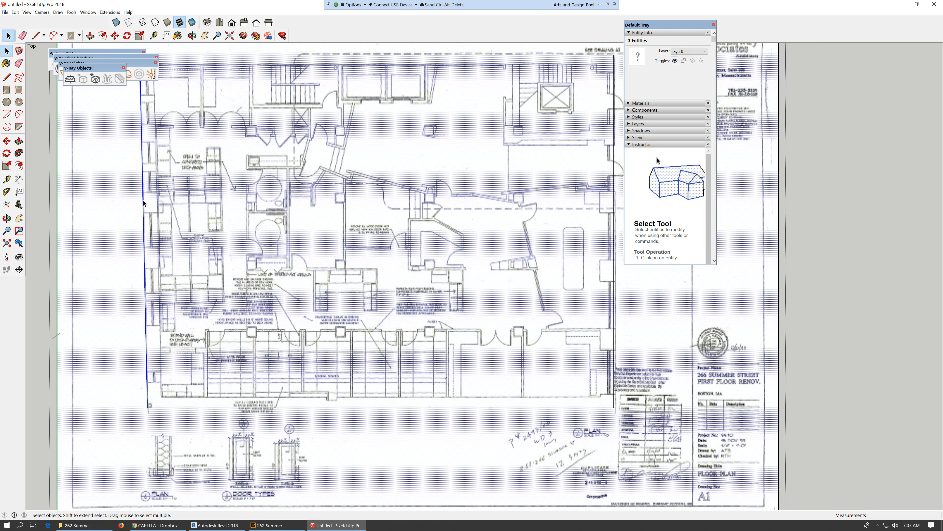
{"action": "double_click", "coordinate": [143, 201]}
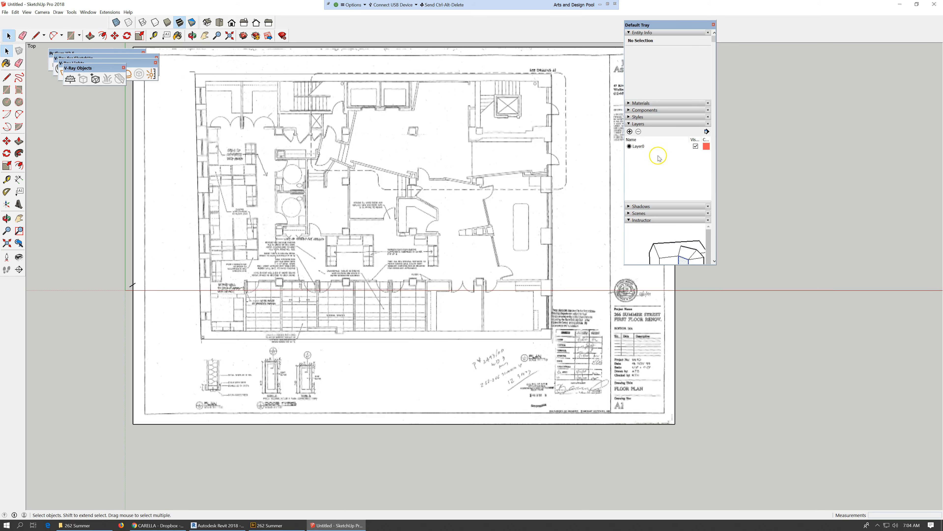
- Add a new layer named Image underlay
{"action": "left_click", "coordinate": [630, 131]}
{"action": "type", "text": "image underlay"}
{"action": "key", "text": "Return"}
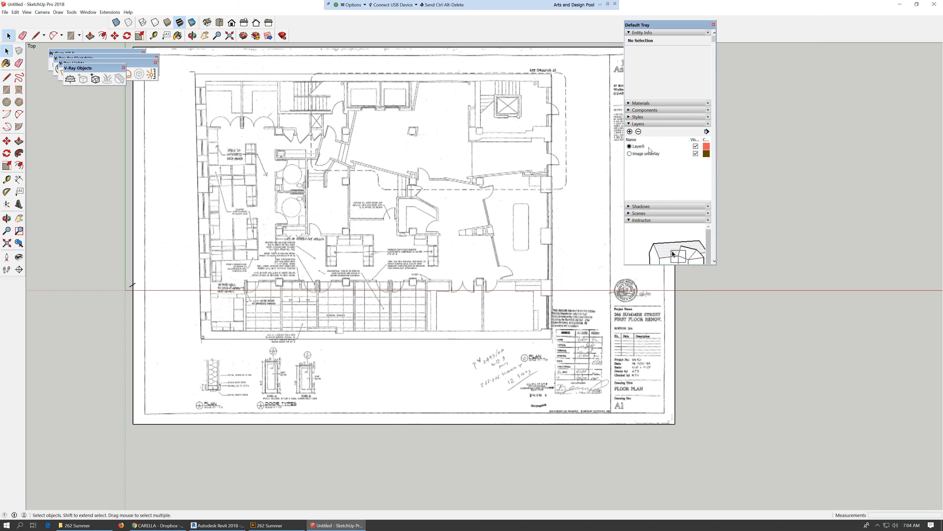
- Assign the floor plan group to the Image underlay layer
{"action": "left_click", "coordinate": [508, 177]}
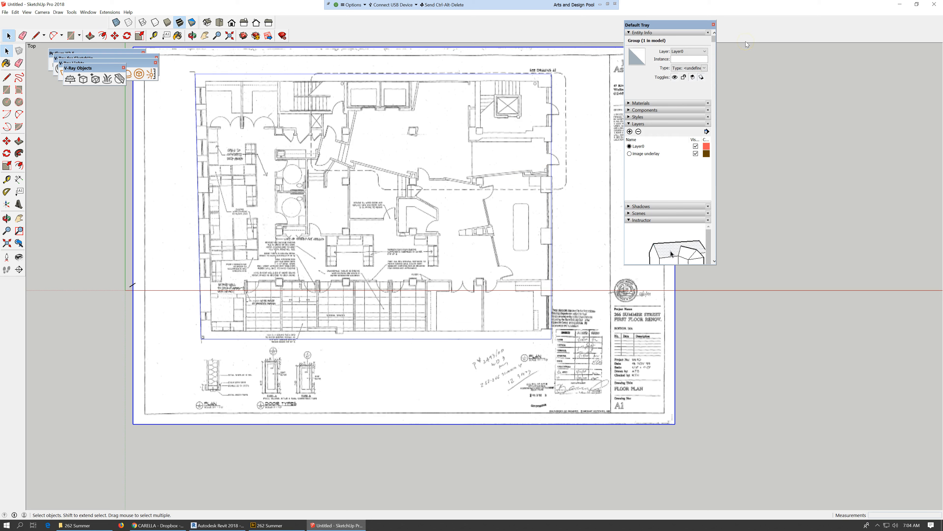
{"action": "left_click", "coordinate": [700, 52]}
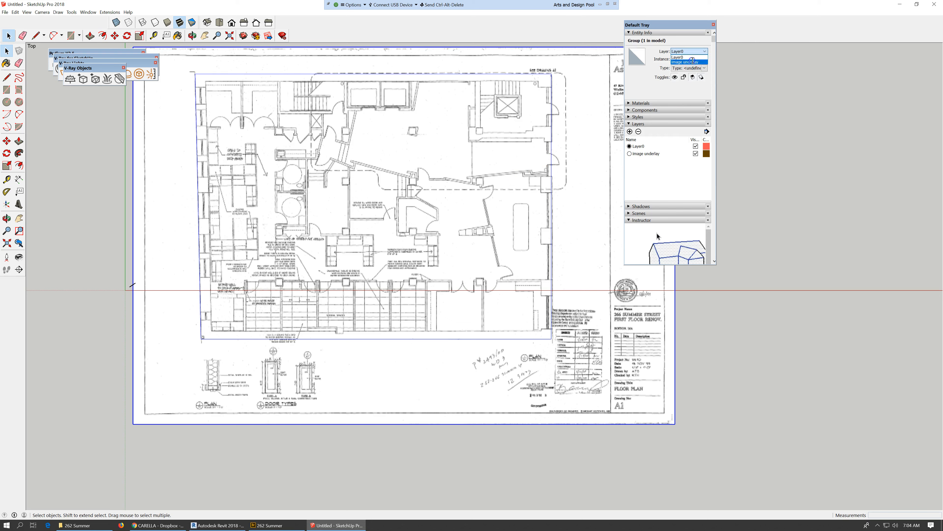
{"action": "left_click", "coordinate": [693, 62]}
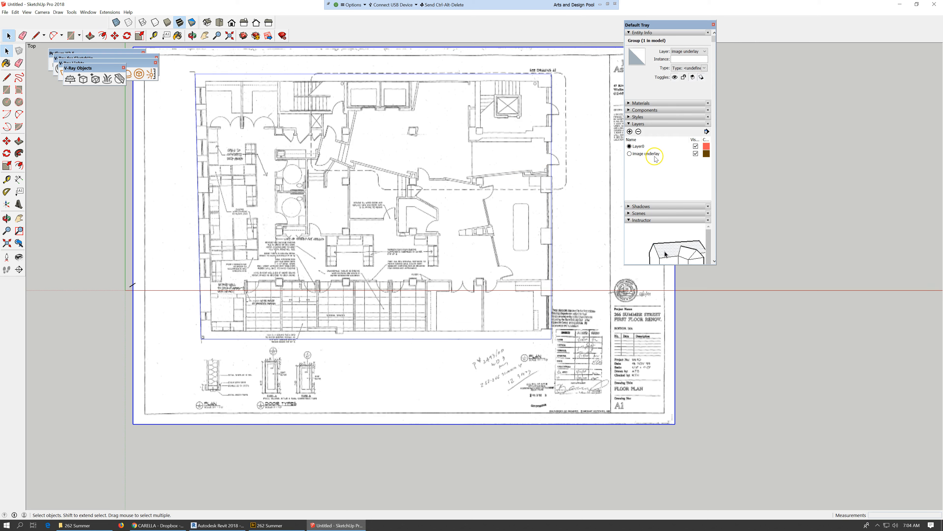
- Turn the Image underlay layer off and back on to check which geometry it controls
{"action": "left_click", "coordinate": [695, 153]}
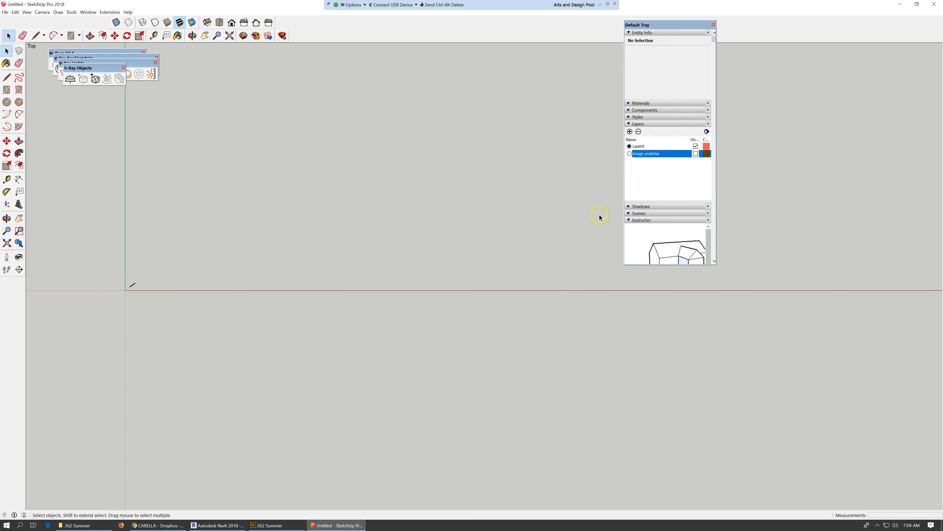
{"action": "scroll", "coordinate": [374, 271], "scroll_direction": "down", "scroll_amount": 4}
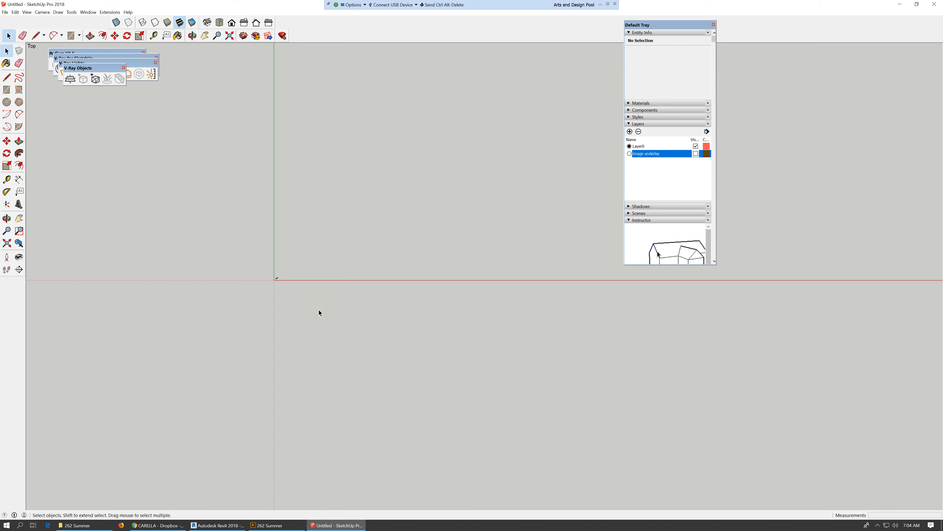
{"action": "scroll", "coordinate": [318, 311], "scroll_direction": "down", "scroll_amount": 1}
{"action": "left_click", "coordinate": [697, 154]}
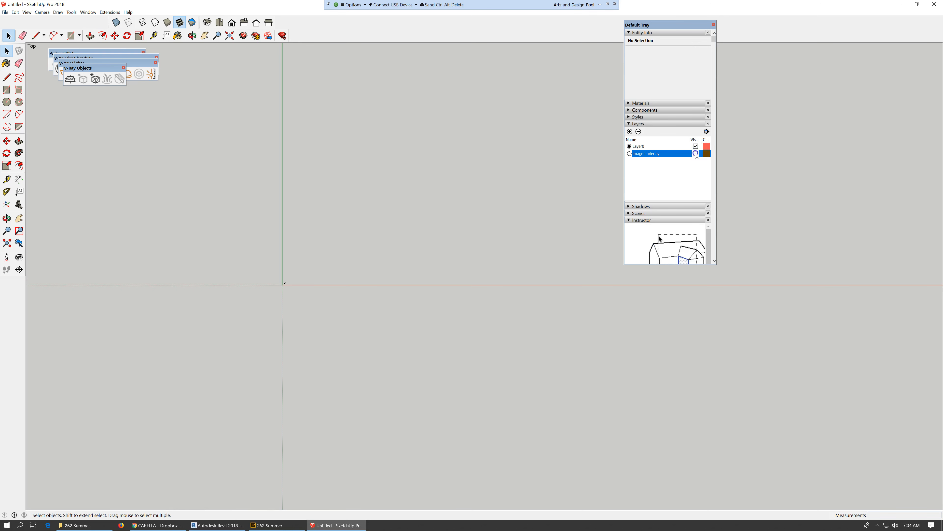
{"action": "left_click", "coordinate": [362, 248]}
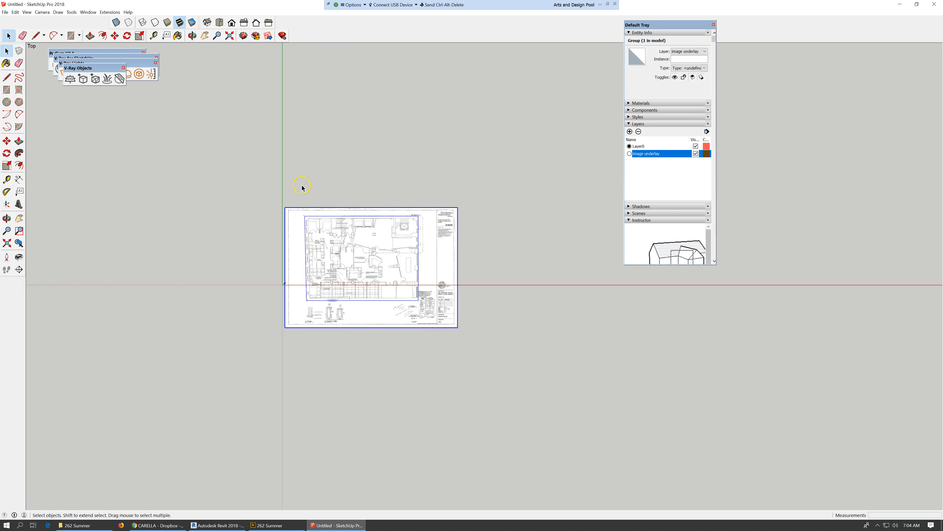
{"action": "left_click_drag", "start_coordinate": [297, 189], "coordinate": [421, 305]}
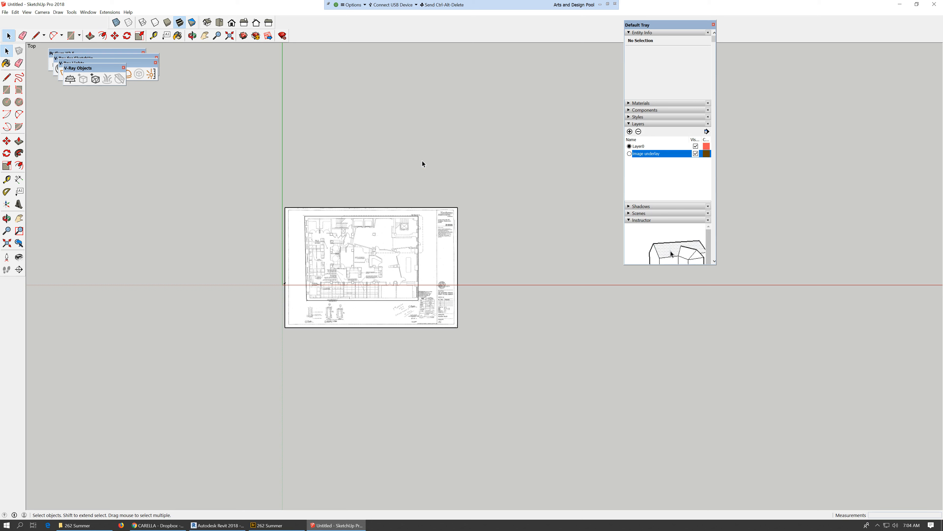
{"action": "left_click", "coordinate": [667, 154]}
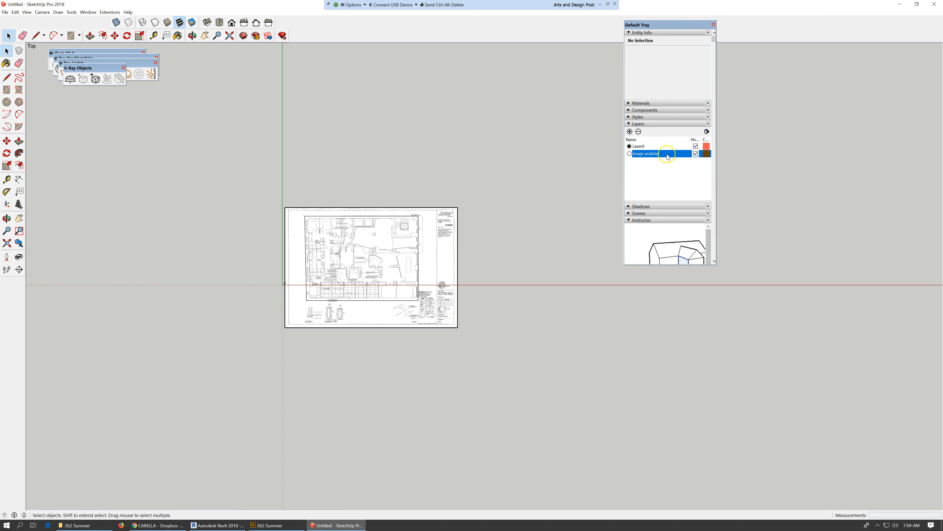
{"action": "left_click", "coordinate": [697, 154]}
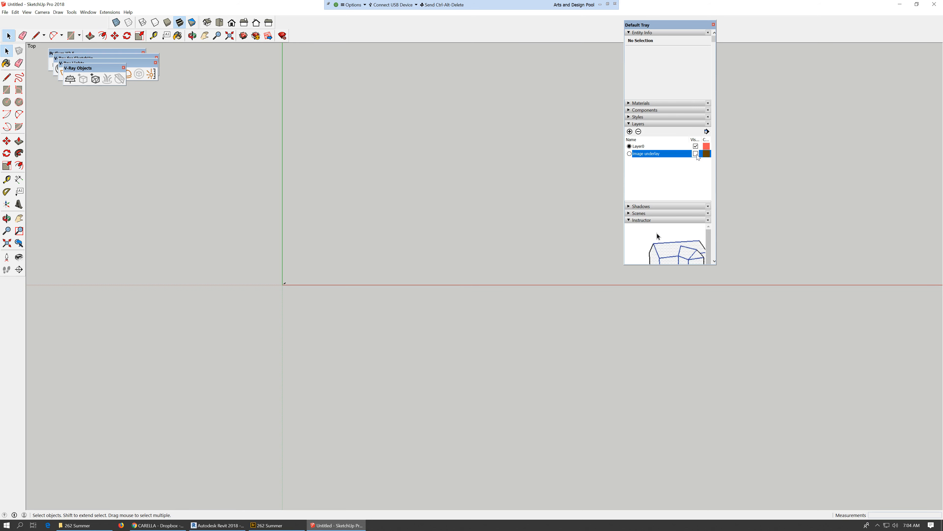
{"action": "left_click", "coordinate": [9, 11]}
{"action": "left_click", "coordinate": [15, 12]}
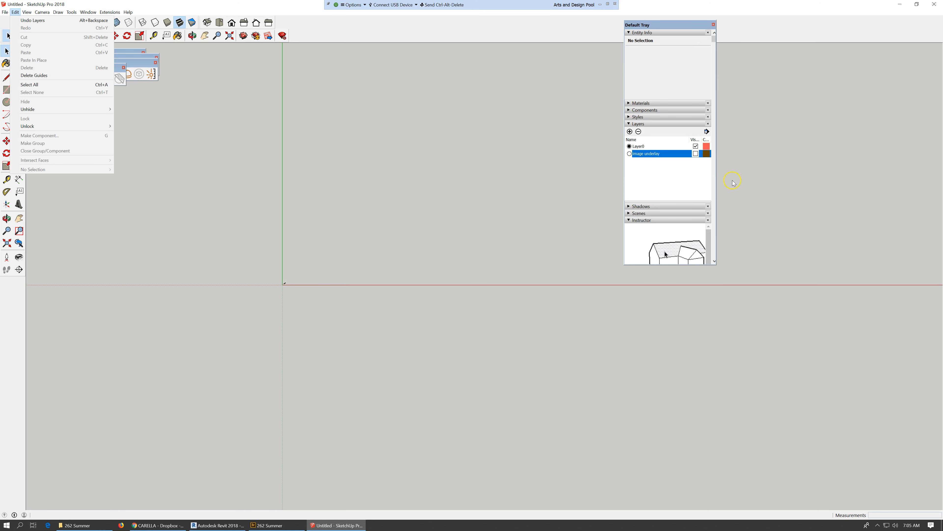
{"action": "left_click", "coordinate": [697, 154]}
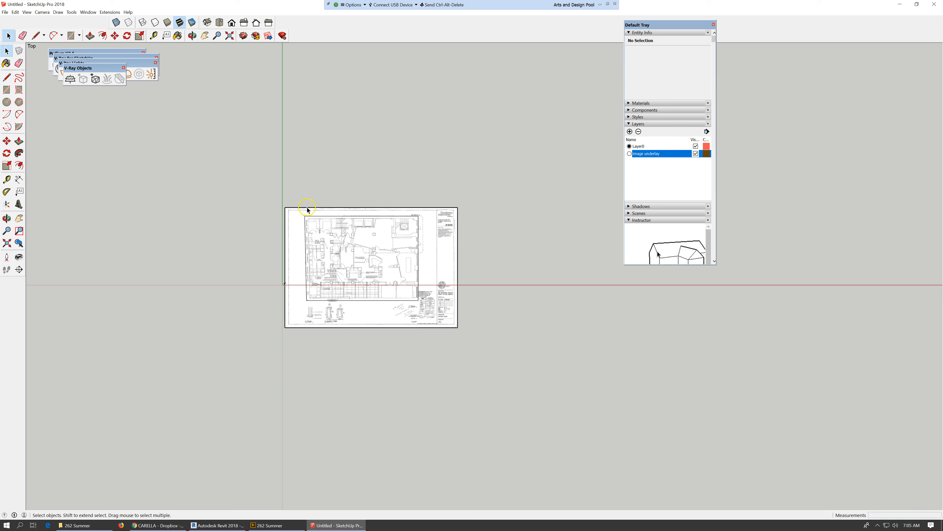
- Open the floor plan group for editing and cut the building outline's four edges and face out of it
{"action": "double_click", "coordinate": [296, 213]}
{"action": "left_click_drag", "start_coordinate": [298, 159], "coordinate": [424, 310]}
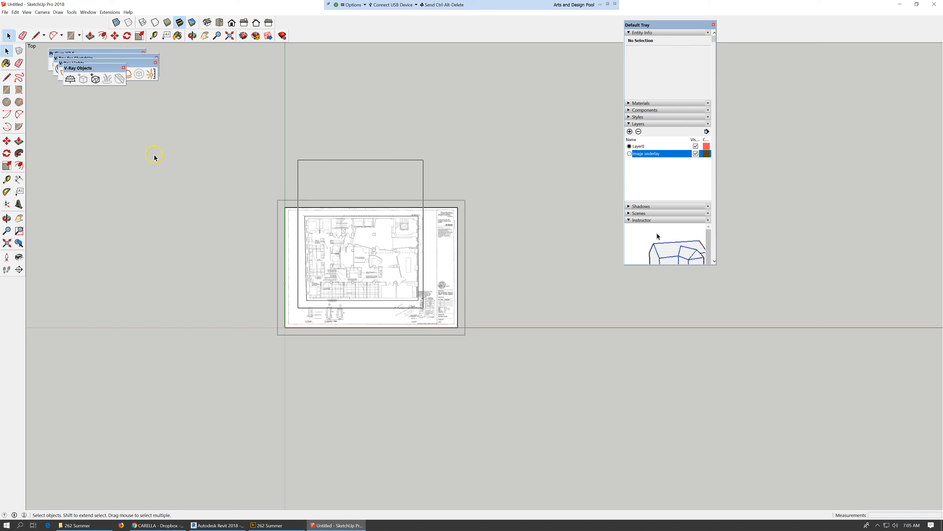
{"action": "left_click", "coordinate": [15, 12]}
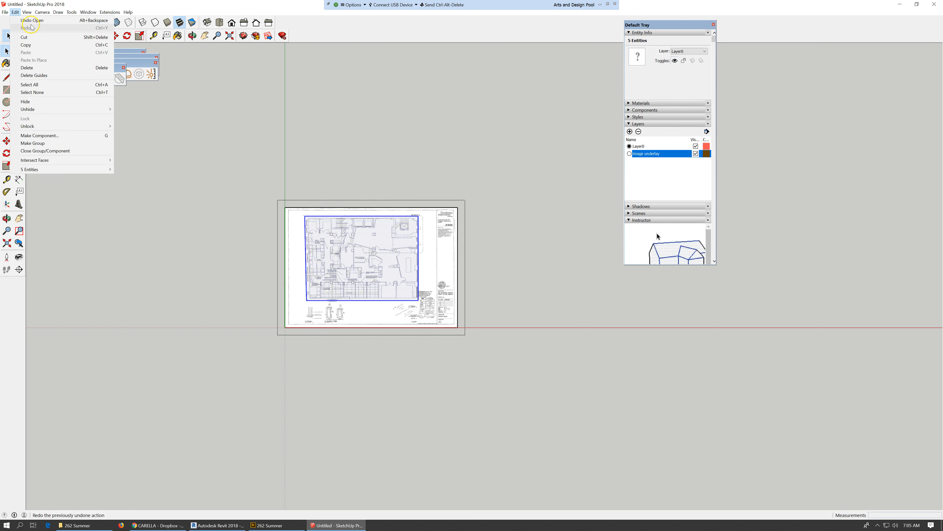
{"action": "left_click", "coordinate": [35, 38]}
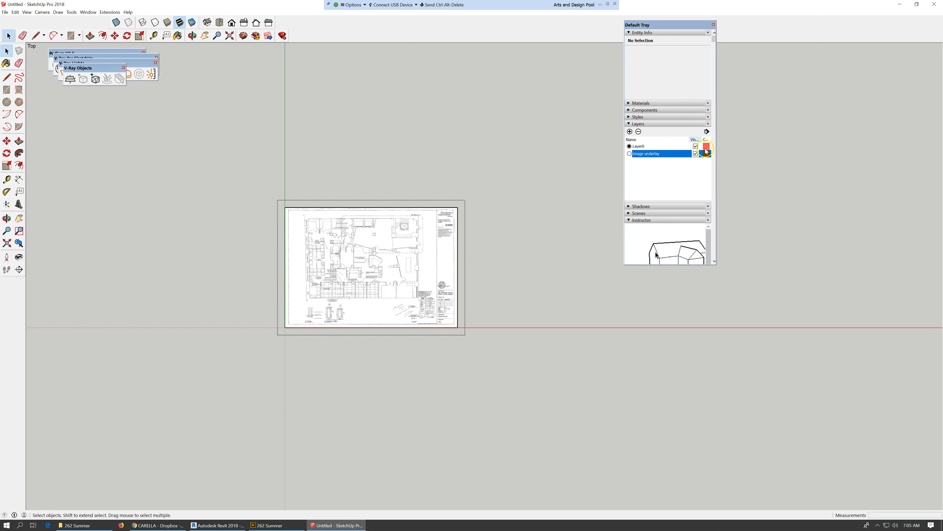
- Close the floor plan group and hide the Image underlay layer
{"action": "left_click", "coordinate": [696, 154]}
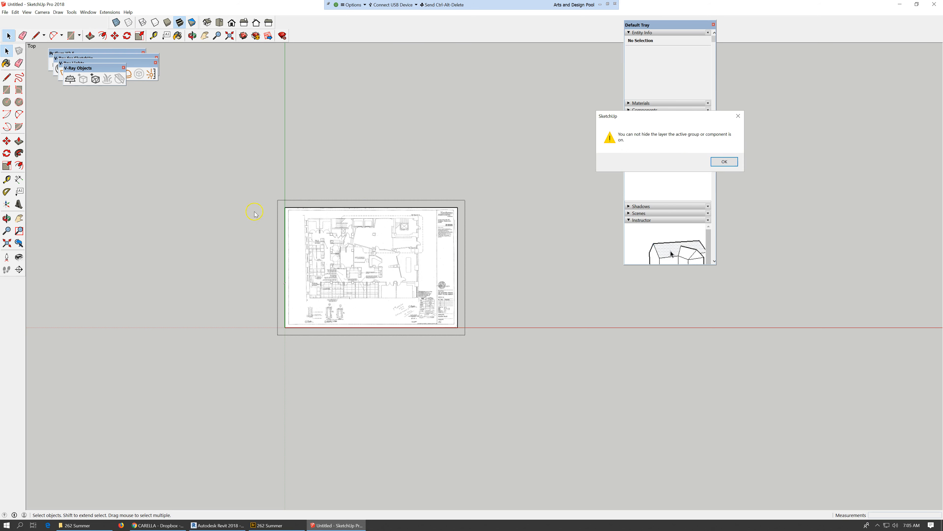
{"action": "left_click", "coordinate": [724, 161]}
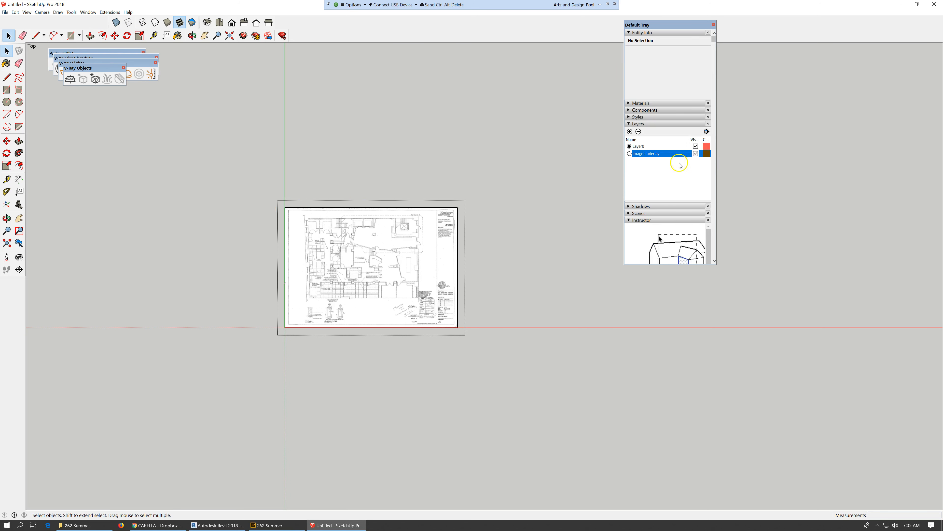
{"action": "left_click", "coordinate": [680, 156]}
{"action": "left_click", "coordinate": [564, 163]}
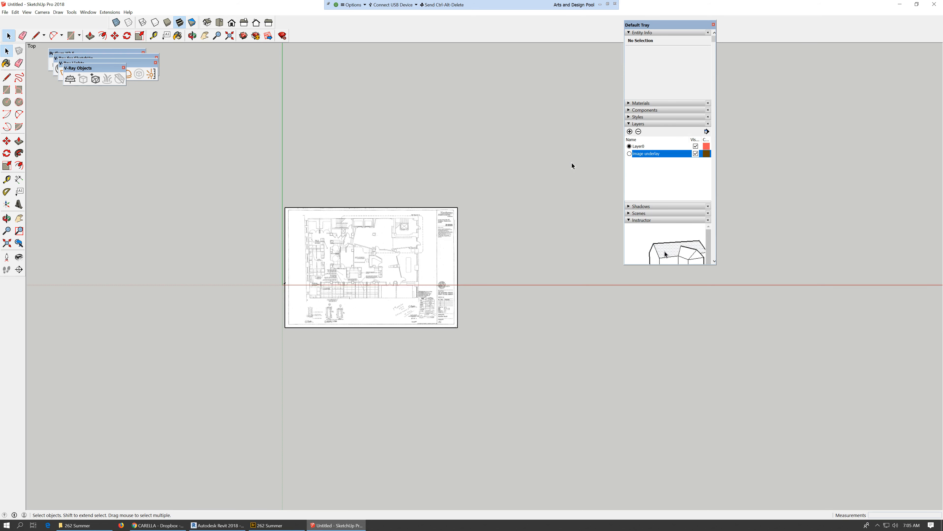
{"action": "left_click", "coordinate": [696, 153]}
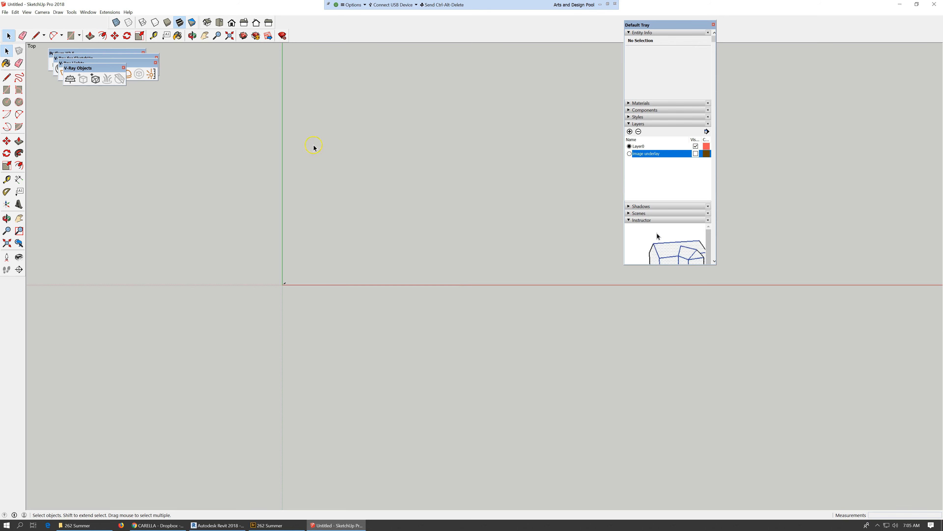
- Paste the building outline in place outside the plan group and delete its face, keeping only the four edges
{"action": "left_click", "coordinate": [16, 12]}
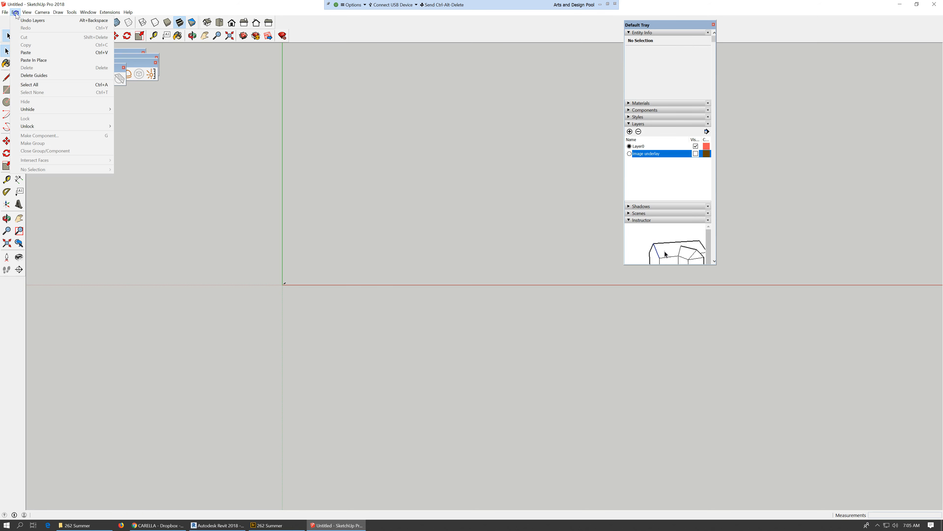
{"action": "left_click", "coordinate": [33, 60]}
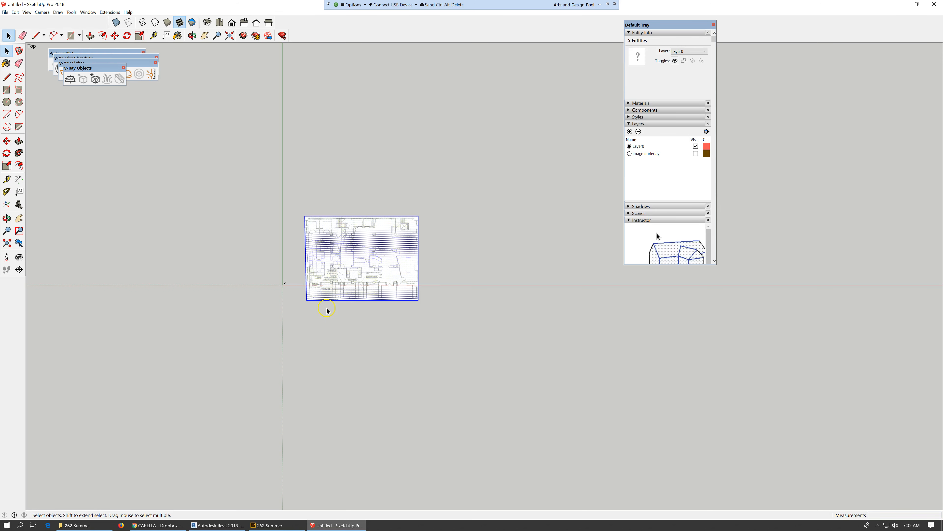
{"action": "scroll", "coordinate": [326, 309], "scroll_direction": "up", "scroll_amount": 1}
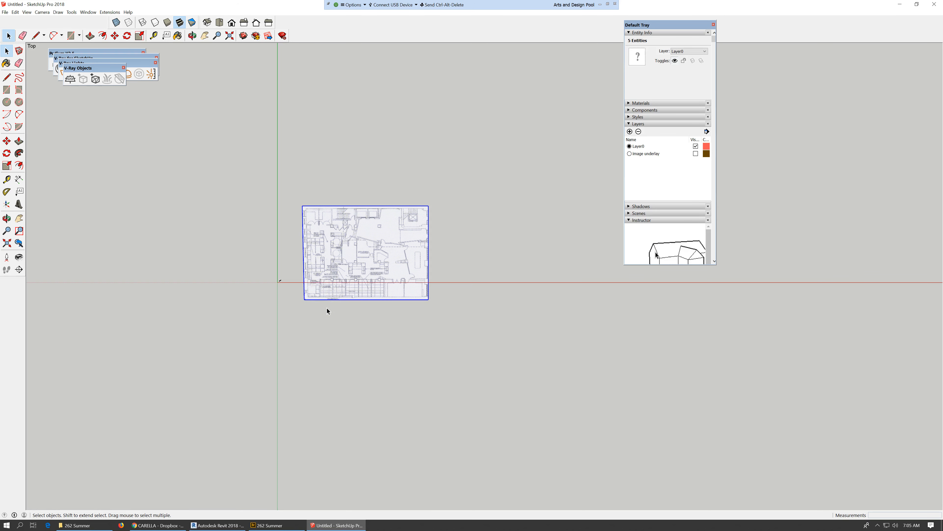
{"action": "scroll", "coordinate": [327, 308], "scroll_direction": "up", "scroll_amount": 2}
{"action": "scroll", "coordinate": [327, 308], "scroll_direction": "up", "scroll_amount": 1}
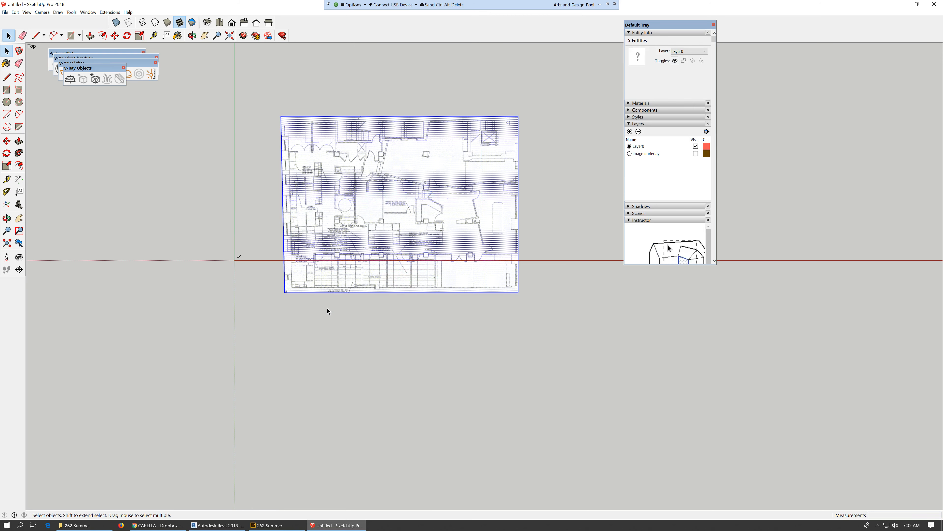
{"action": "left_click", "coordinate": [533, 216]}
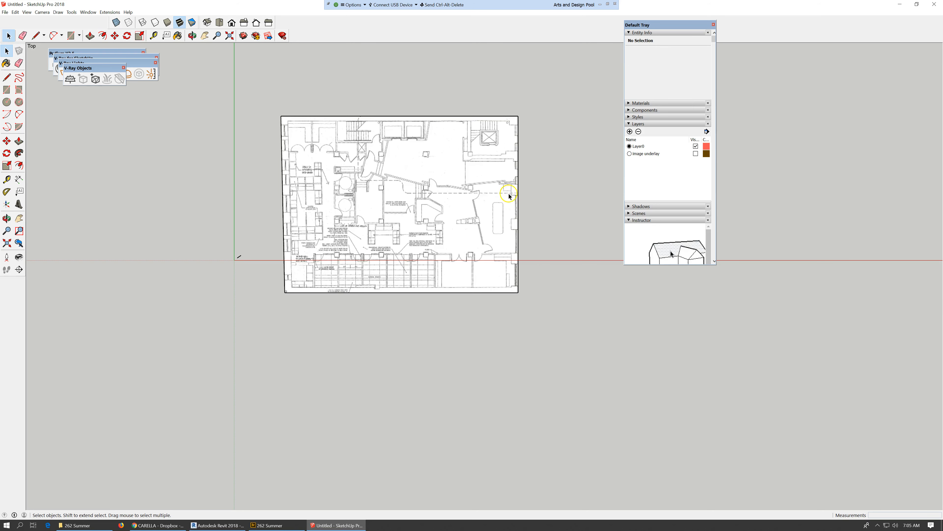
{"action": "left_click", "coordinate": [479, 188]}
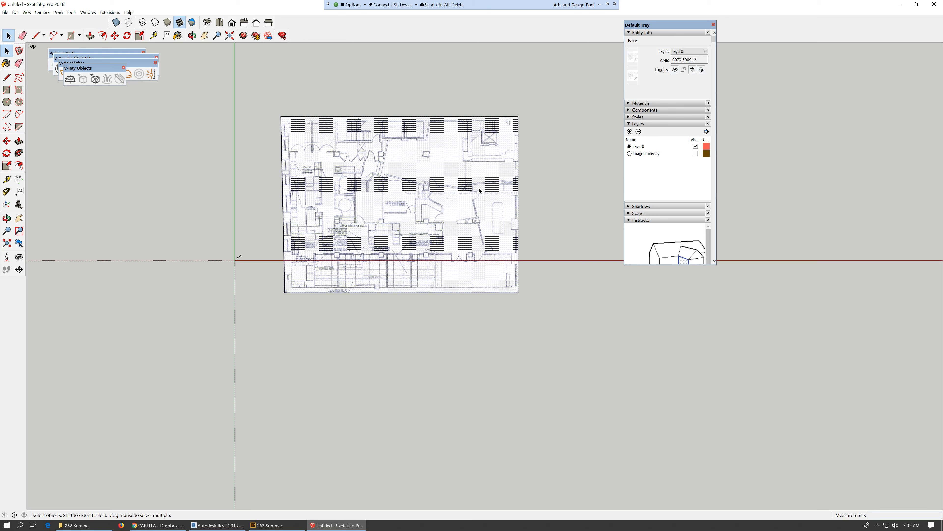
{"action": "key", "text": "Delete"}
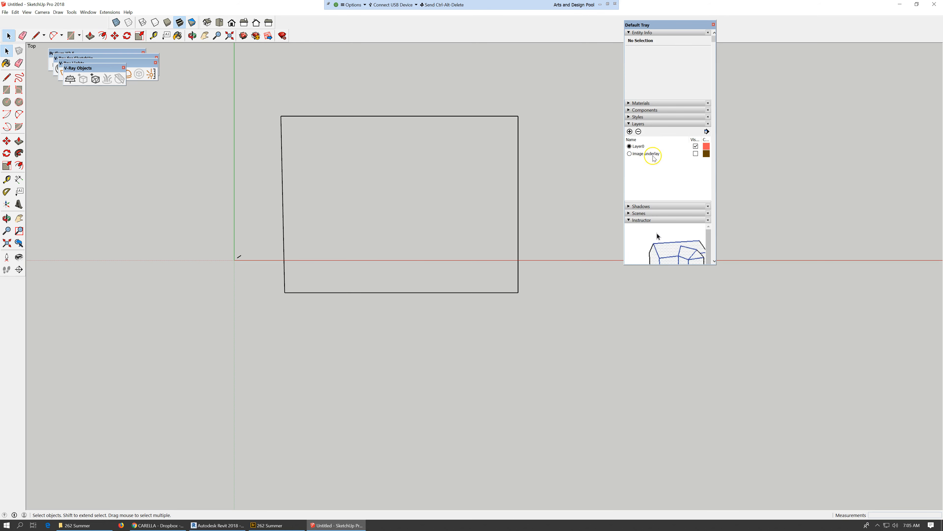
- Show the Image underlay layer to compare the outline with the plan, and hide it again
{"action": "left_click", "coordinate": [669, 154]}
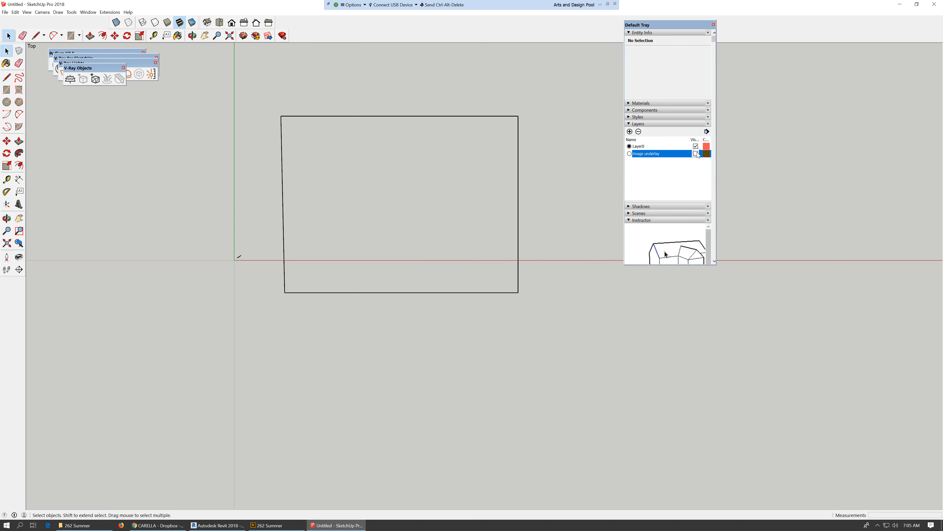
{"action": "left_click", "coordinate": [696, 153]}
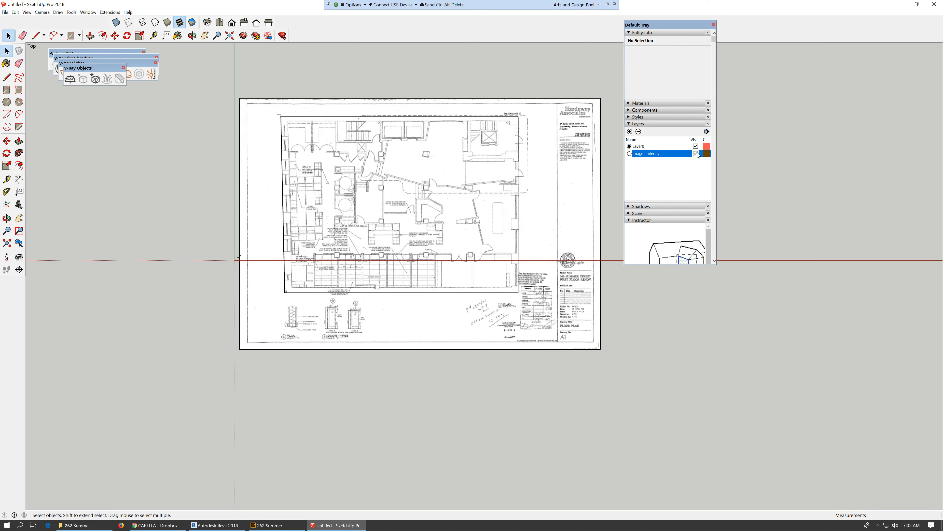
{"action": "left_click", "coordinate": [695, 154]}
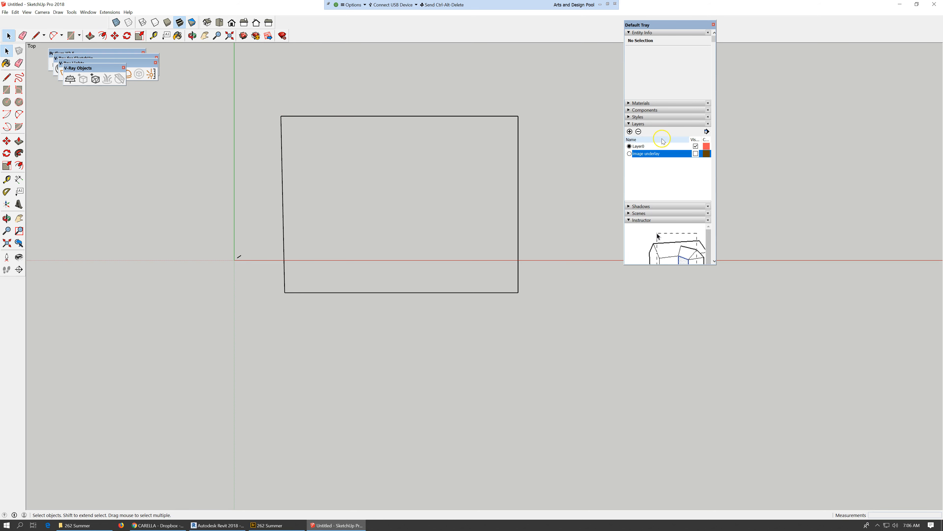
- Add a new layer named "walls, exterior"
{"action": "left_click", "coordinate": [630, 131]}
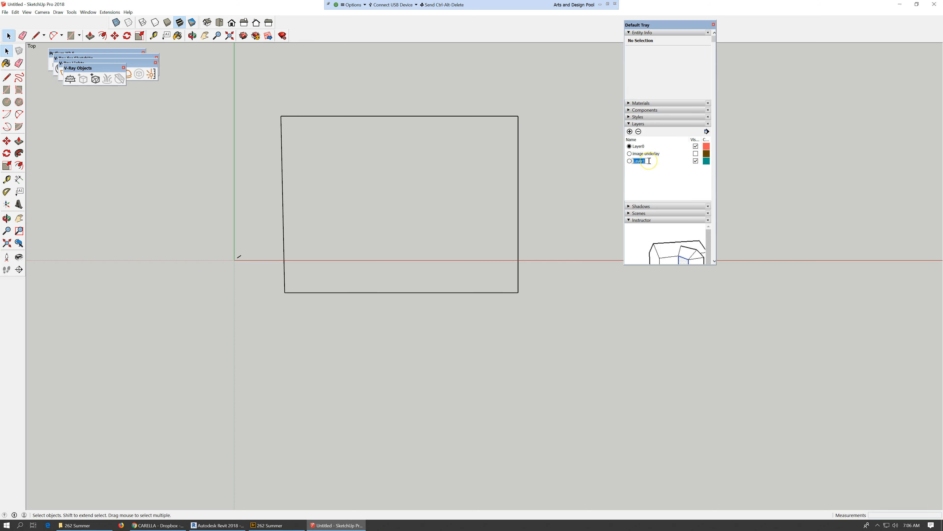
{"action": "type", "text": "walls, exterior"}
{"action": "key", "text": "Return"}
- Group the four outline edges and assign the group to the "walls, exterior" layer
{"action": "left_click_drag", "start_coordinate": [256, 85], "coordinate": [565, 321]}
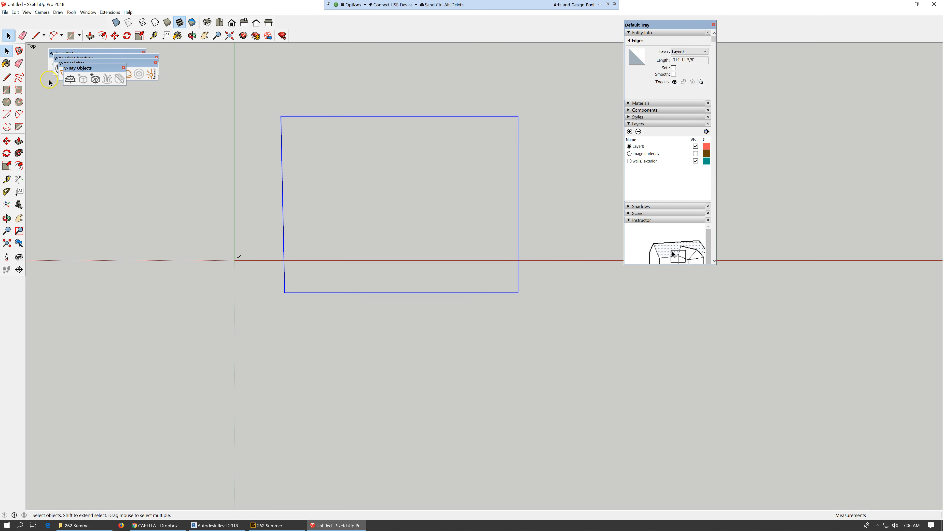
{"action": "left_click", "coordinate": [14, 11]}
{"action": "left_click", "coordinate": [41, 144]}
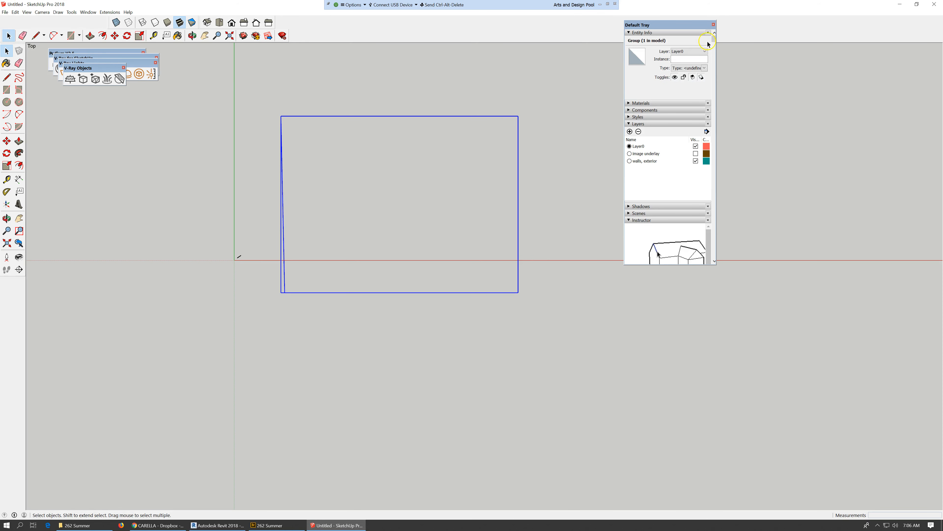
{"action": "left_click", "coordinate": [693, 52]}
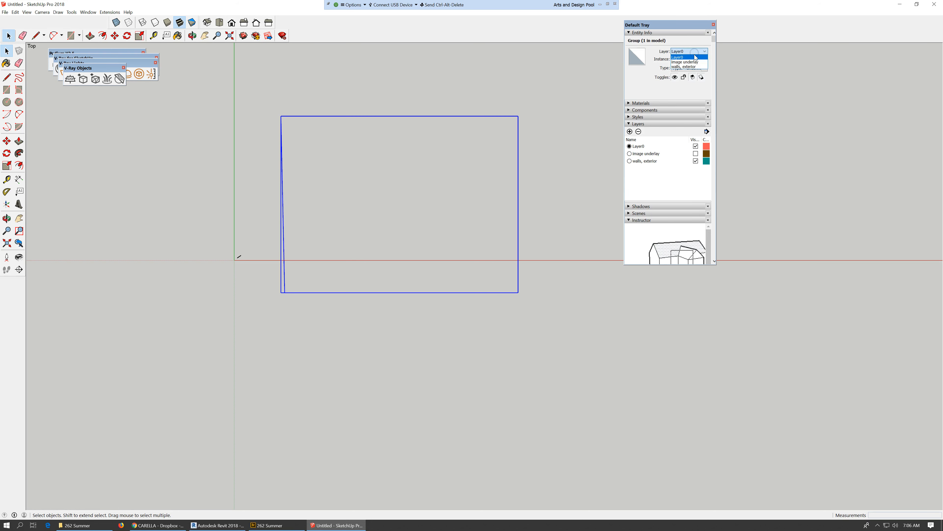
{"action": "left_click", "coordinate": [684, 67]}
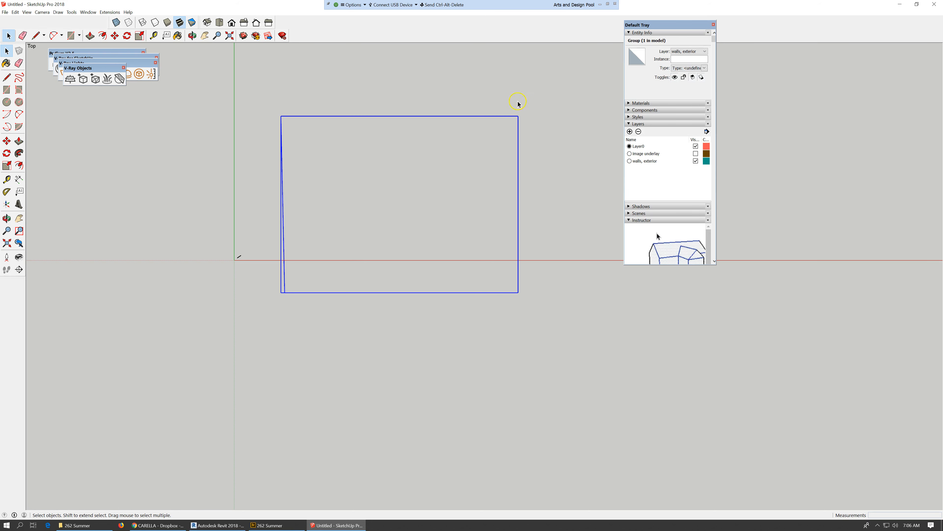
{"action": "left_click", "coordinate": [535, 104]}
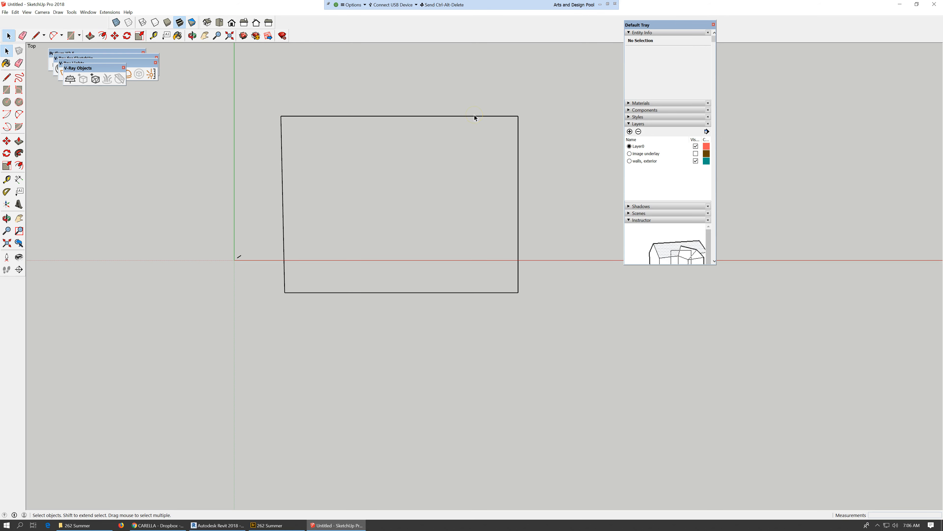
- Open the exterior walls group for editing and inspect its upper and slanted left edges up close and in perspective
{"action": "double_click", "coordinate": [475, 118]}
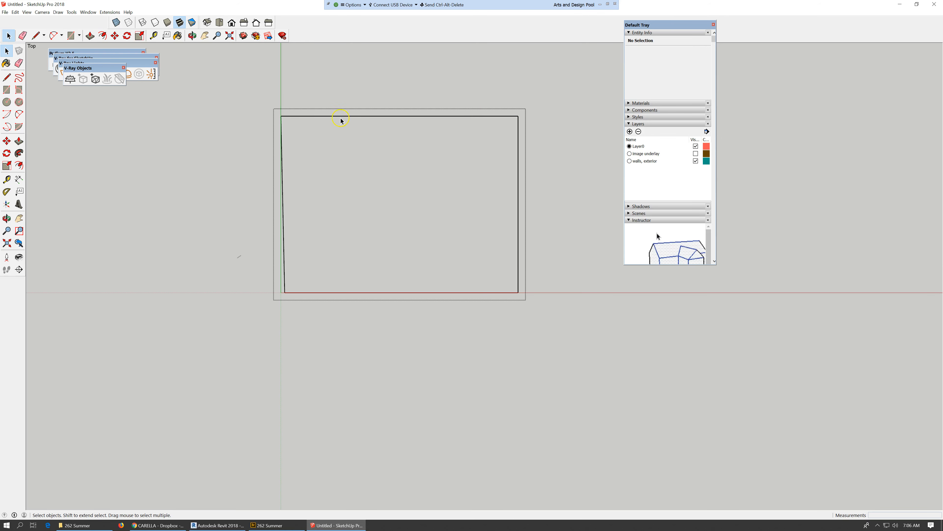
{"action": "left_click", "coordinate": [347, 117]}
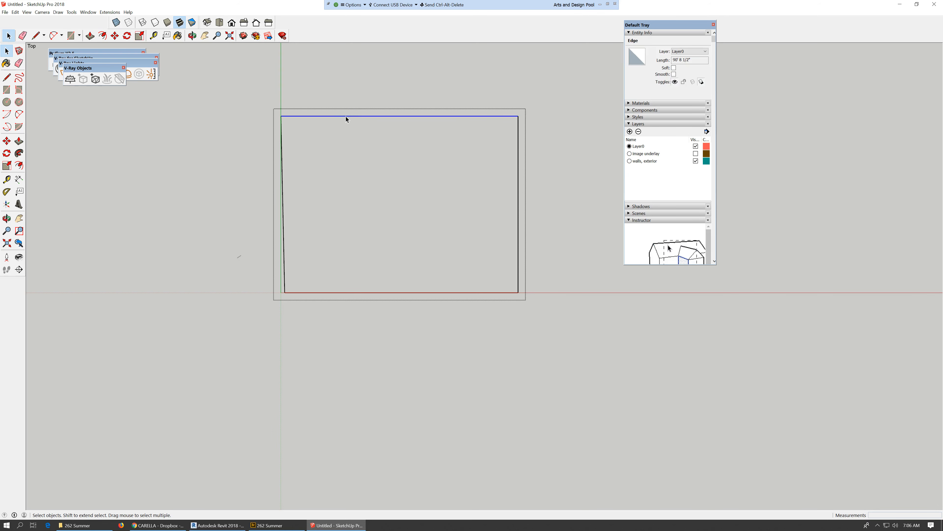
{"action": "scroll", "coordinate": [286, 145], "scroll_direction": "up", "scroll_amount": 2}
{"action": "scroll", "coordinate": [288, 124], "scroll_direction": "up", "scroll_amount": 3}
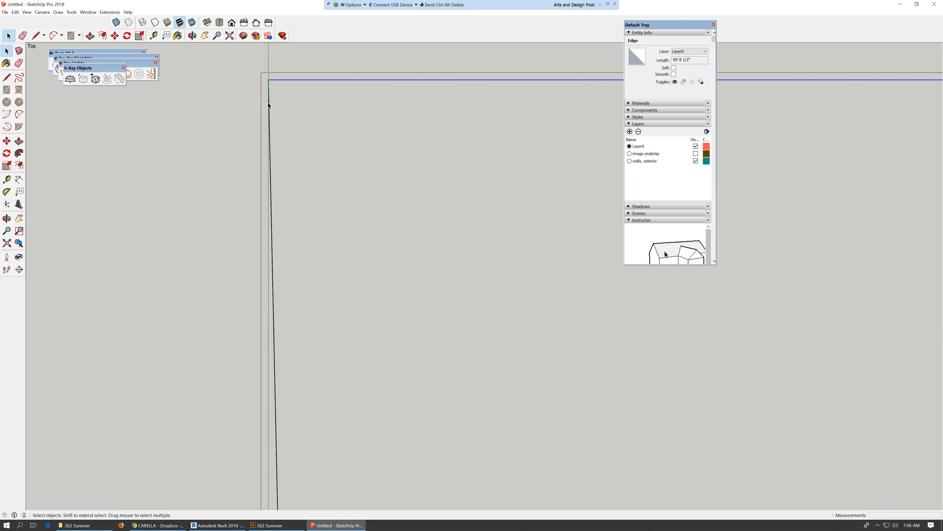
{"action": "scroll", "coordinate": [270, 150], "scroll_direction": "down", "scroll_amount": 3}
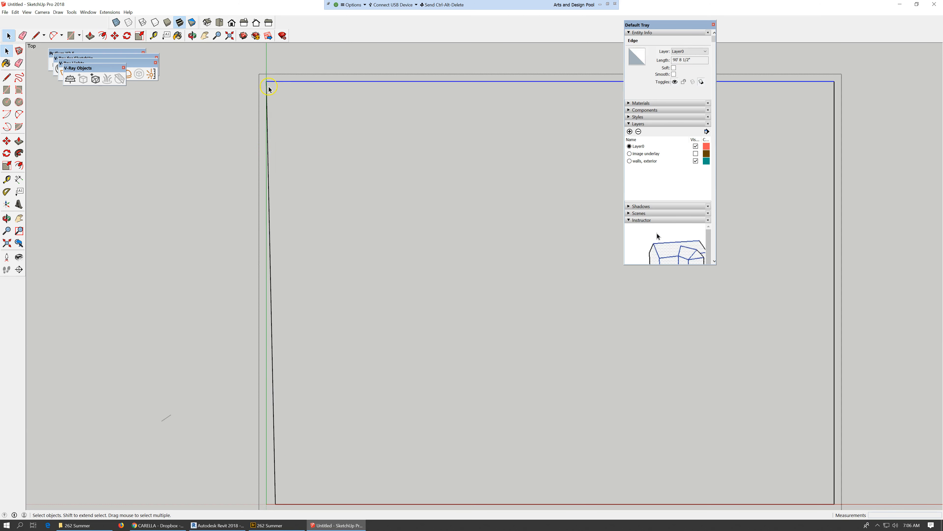
{"action": "scroll", "coordinate": [268, 85], "scroll_direction": "up", "scroll_amount": 3}
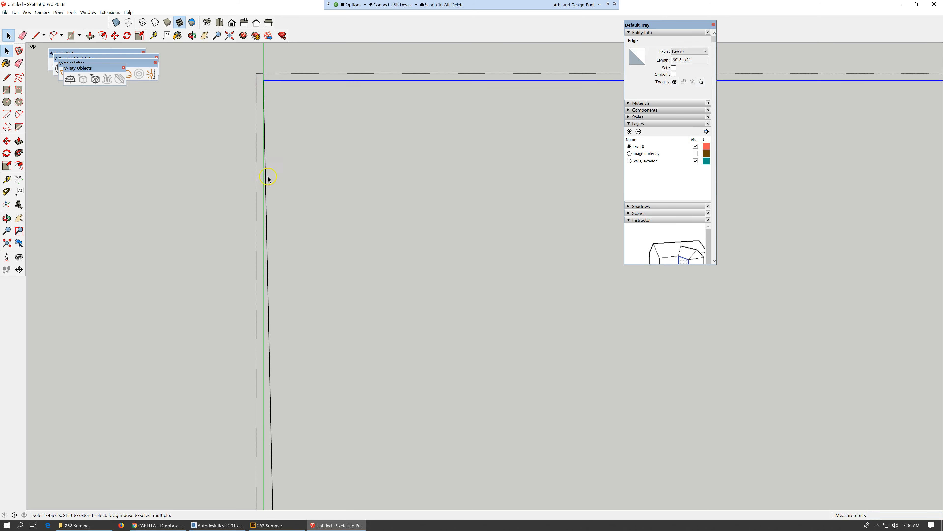
{"action": "left_click", "coordinate": [382, 108]}
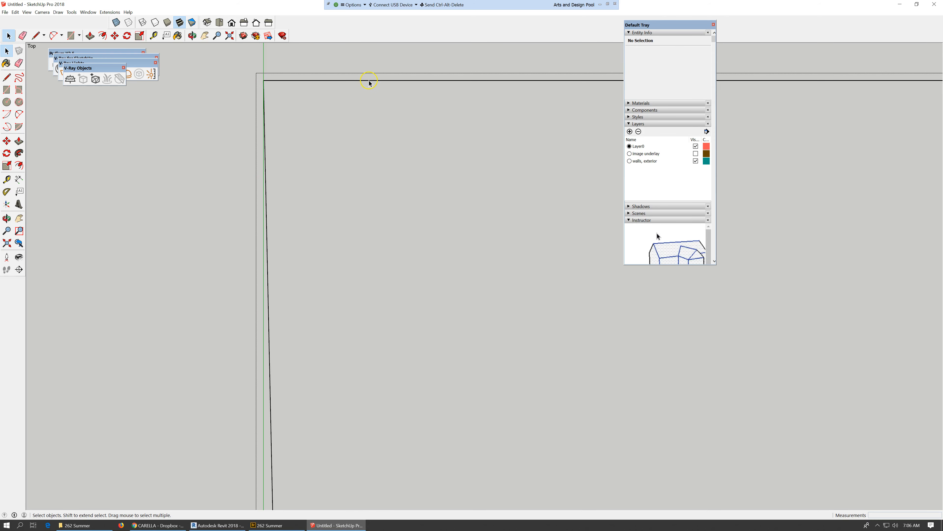
{"action": "left_click", "coordinate": [368, 81]}
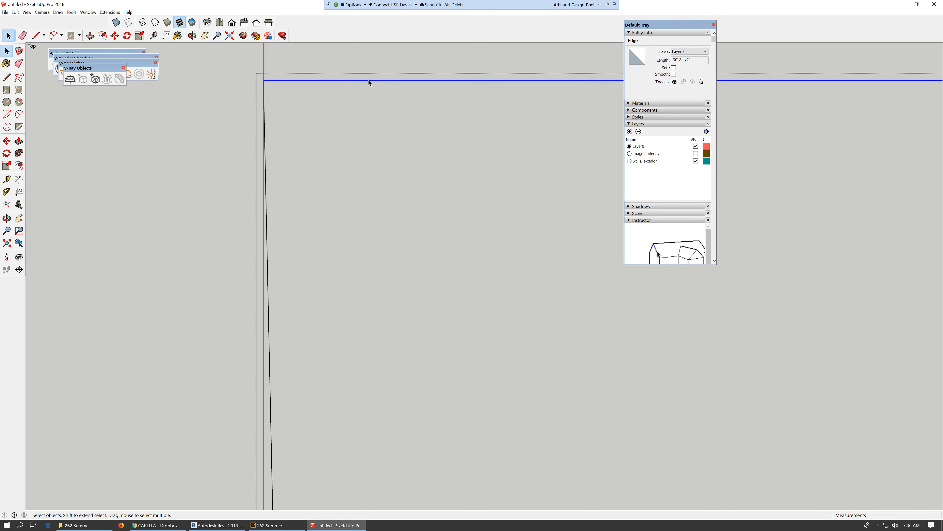
{"action": "scroll", "coordinate": [208, 94], "scroll_direction": "down", "scroll_amount": 4}
{"action": "scroll", "coordinate": [228, 93], "scroll_direction": "down", "scroll_amount": 2}
{"action": "middle_click_drag", "start_coordinate": [316, 242], "coordinate": [467, 175]}
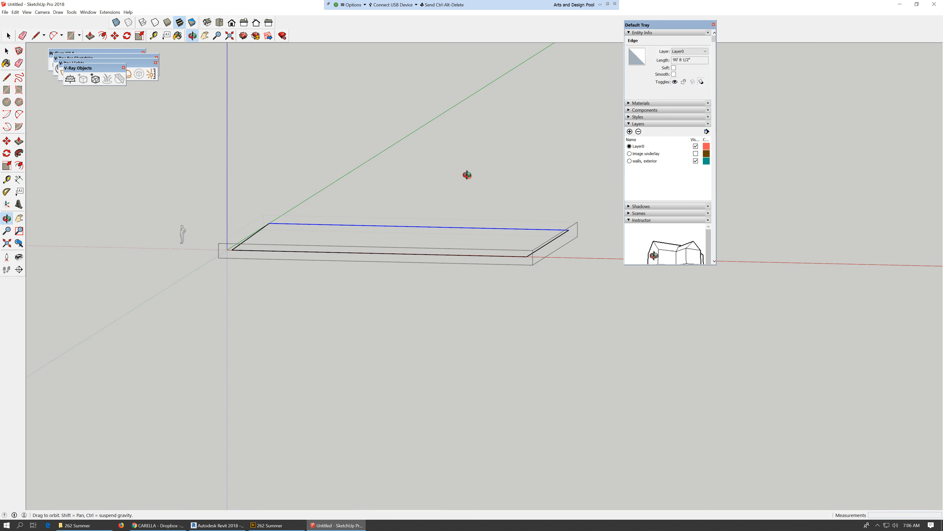
{"action": "middle_click_drag", "start_coordinate": [467, 187], "coordinate": [432, 321]}
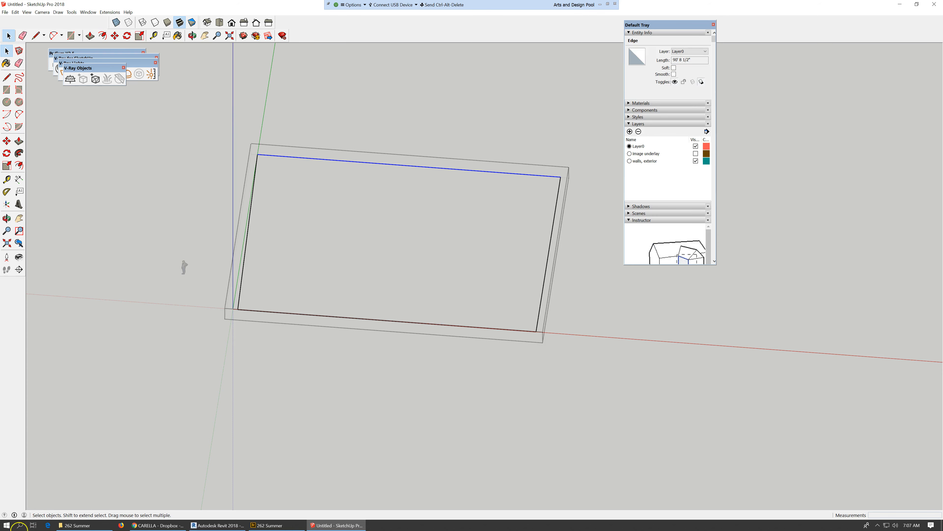
- Offset all four exterior outline edges inward by 2'8" in top view
{"action": "key", "text": "ctrl+a"}
{"action": "left_click", "coordinate": [220, 23]}
{"action": "scroll", "coordinate": [132, 207], "scroll_direction": "down", "scroll_amount": 3}
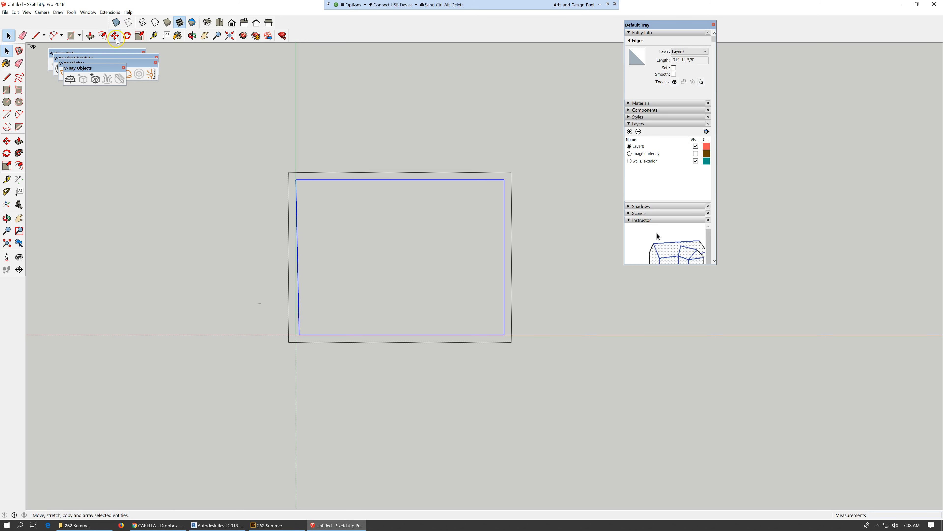
{"action": "left_click", "coordinate": [102, 35]}
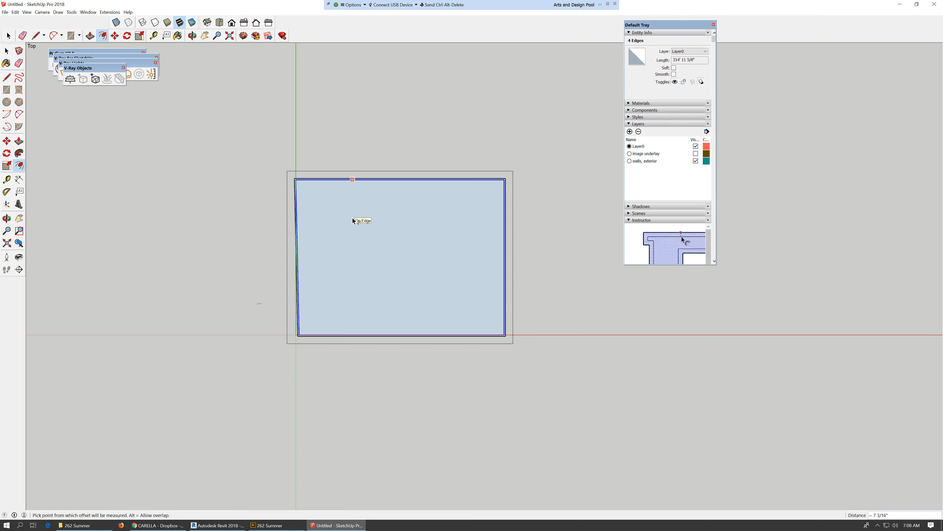
{"action": "type", "text": "2"}
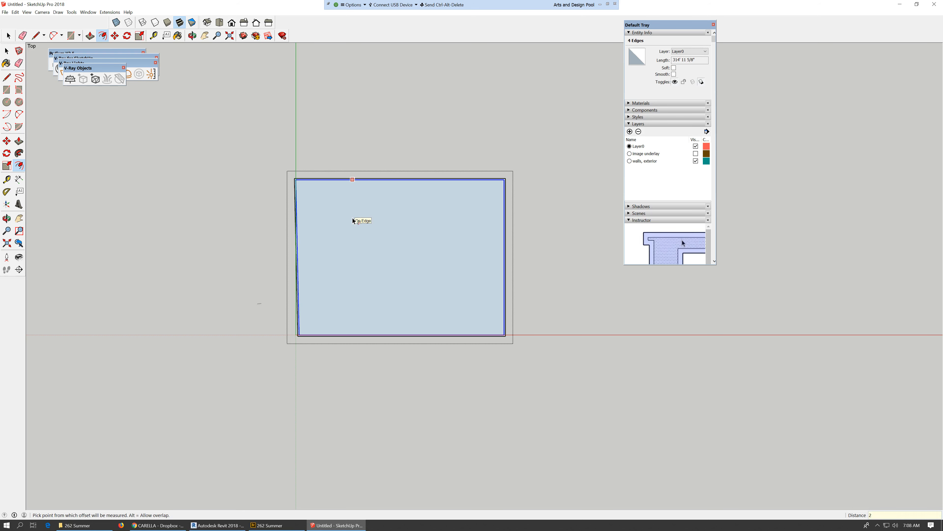
{"action": "type", "text": "'8"}
{"action": "key", "text": "Return"}
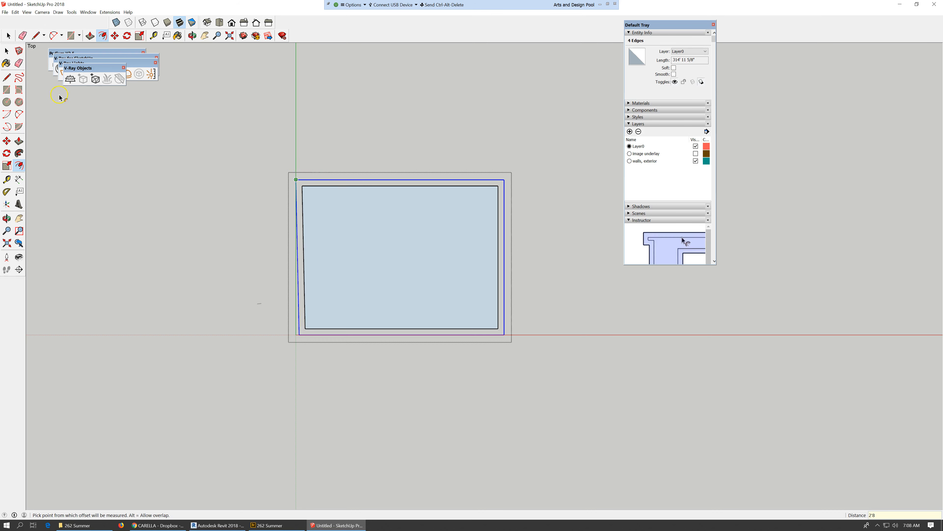
- Delete the face inside the offset outline, keeping the two sets of wall edges, and close the exterior walls group
{"action": "left_click", "coordinate": [7, 52]}
{"action": "left_click", "coordinate": [371, 232]}
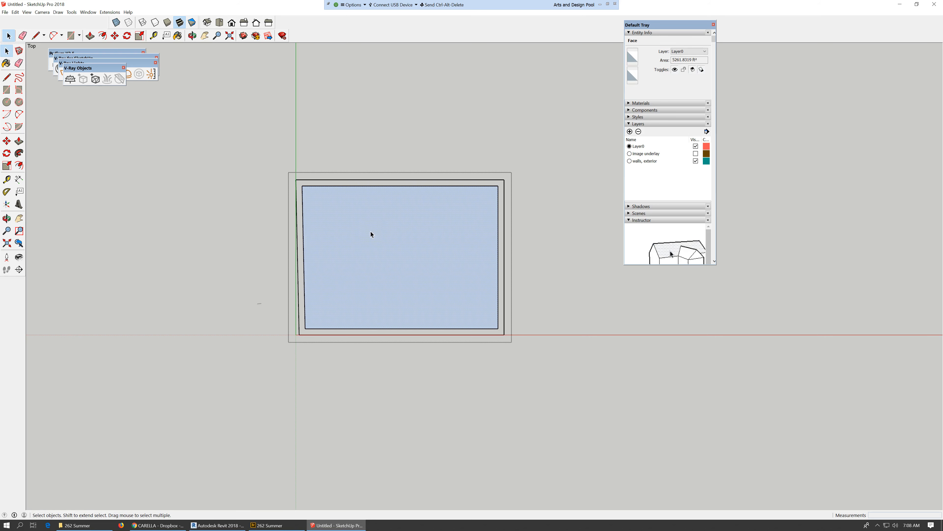
{"action": "key", "text": "Delete"}
{"action": "left_click", "coordinate": [362, 243]}
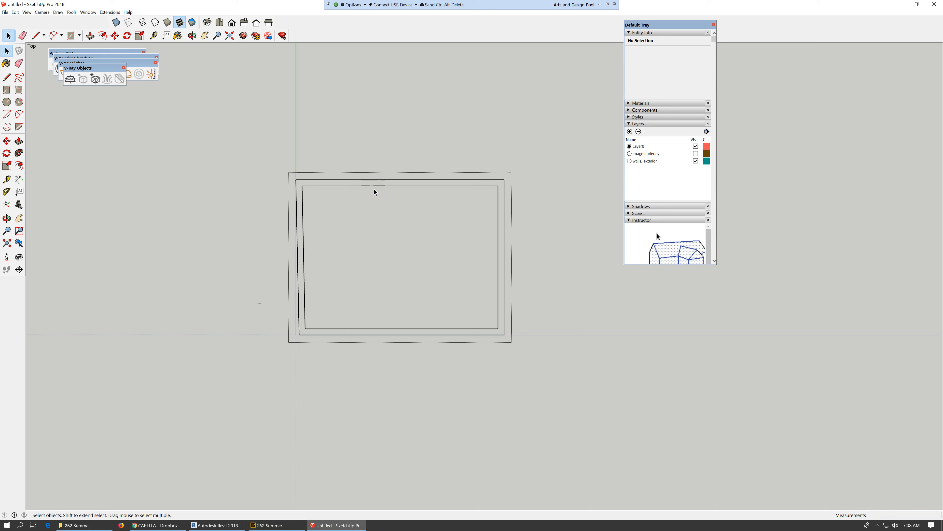
{"action": "right_click", "coordinate": [322, 83]}
{"action": "left_click", "coordinate": [473, 194]}
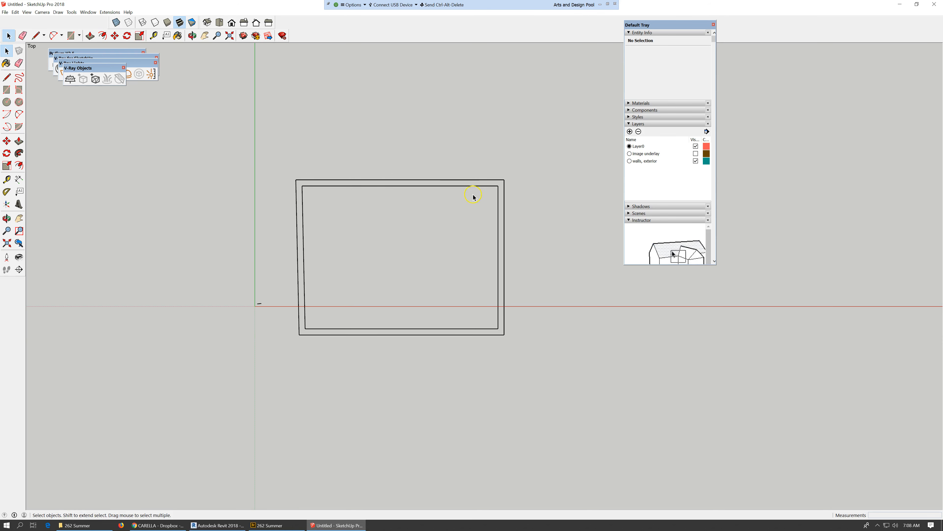
{"action": "left_click", "coordinate": [516, 395]}
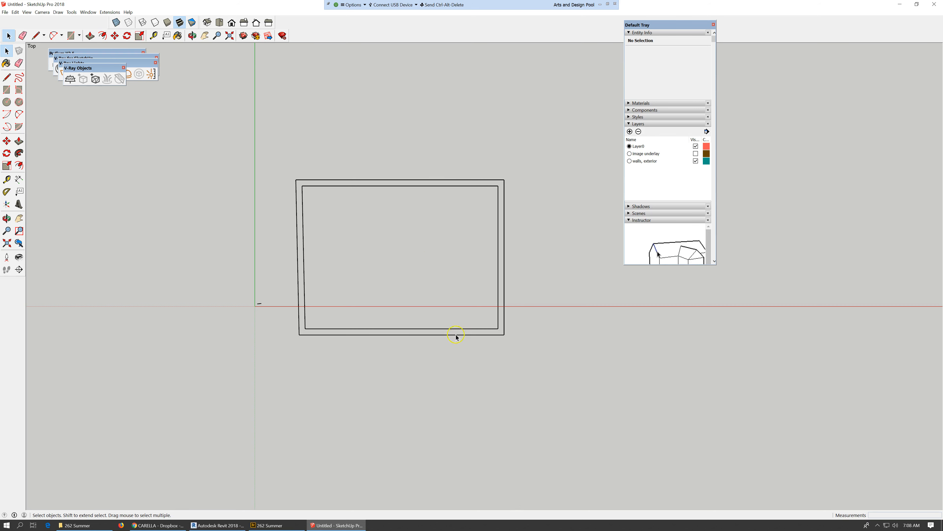
{"action": "left_click", "coordinate": [422, 184]}
- Show the Image underlay layer to compare the offset wall lines with the floor plan
{"action": "left_click", "coordinate": [696, 154]}
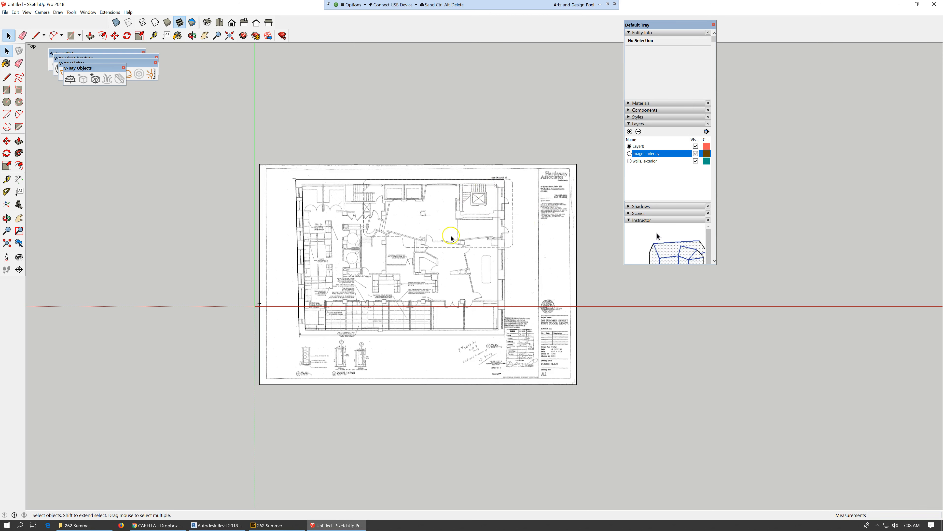
{"action": "scroll", "coordinate": [481, 275], "scroll_direction": "up", "scroll_amount": 1}
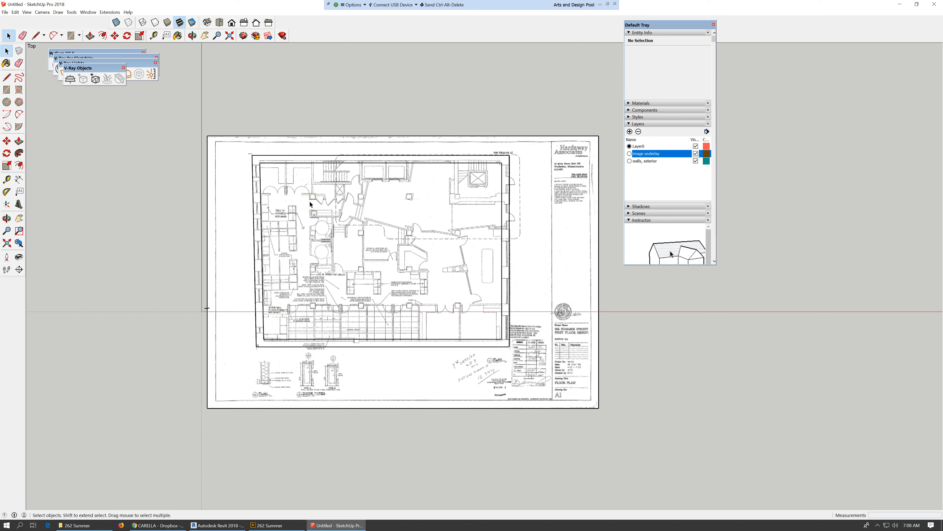
{"action": "scroll", "coordinate": [310, 203], "scroll_direction": "up", "scroll_amount": 1}
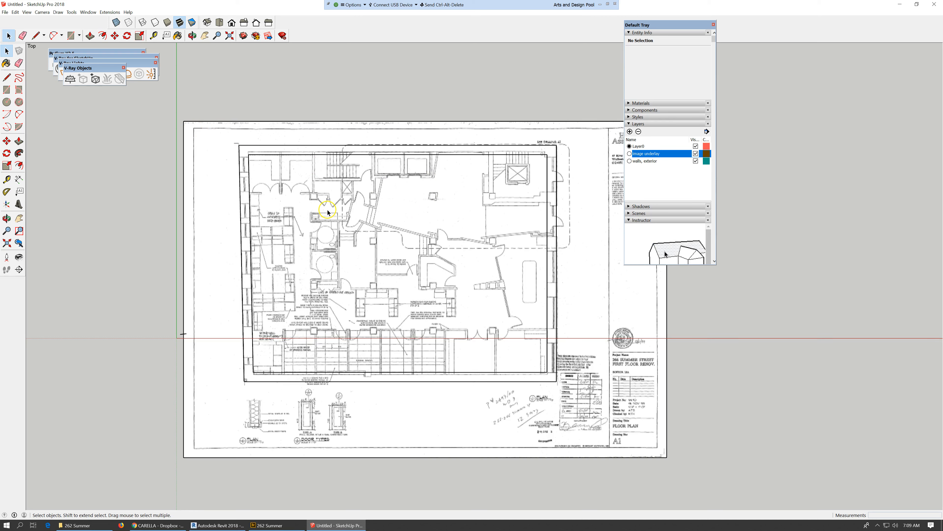
- Add a new layer named "columns"
{"action": "left_click", "coordinate": [629, 131]}
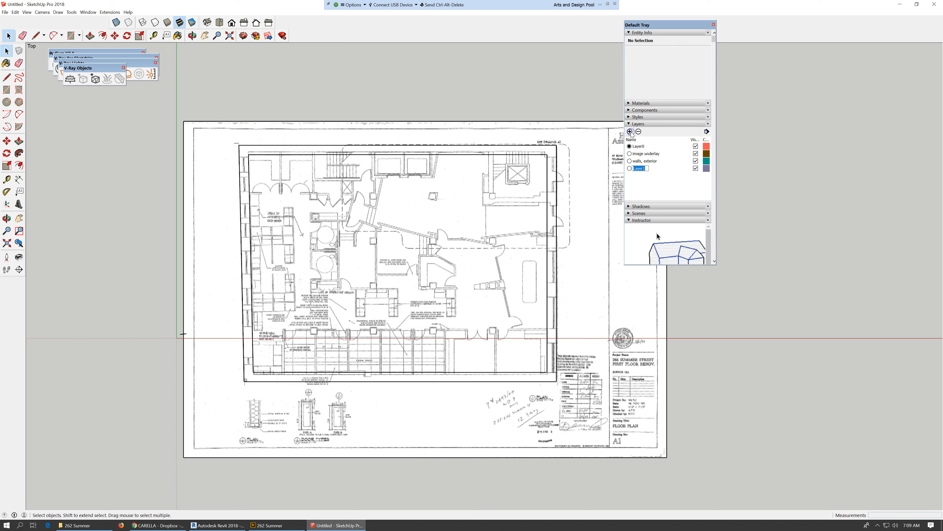
{"action": "type", "text": "colu"}
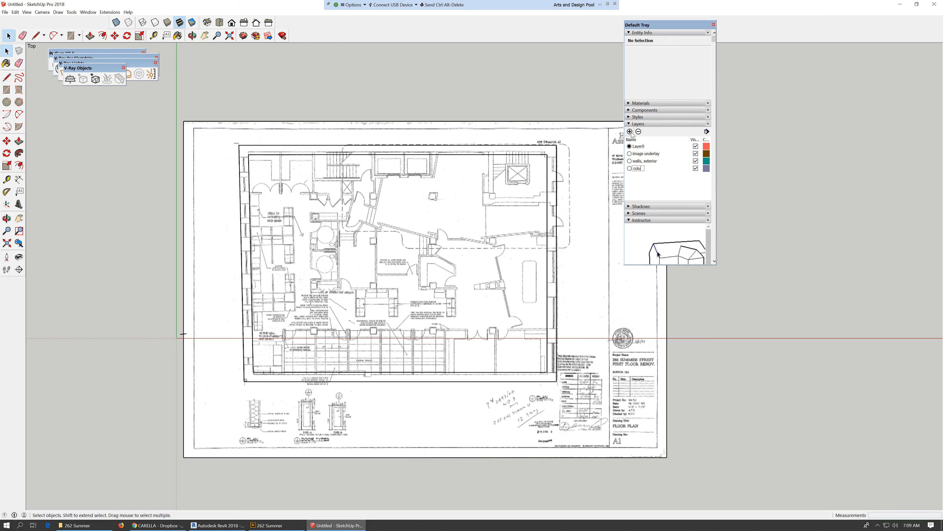
{"action": "type", "text": "mns"}
{"action": "key", "text": "Return"}
{"action": "left_click", "coordinate": [22, 93]}
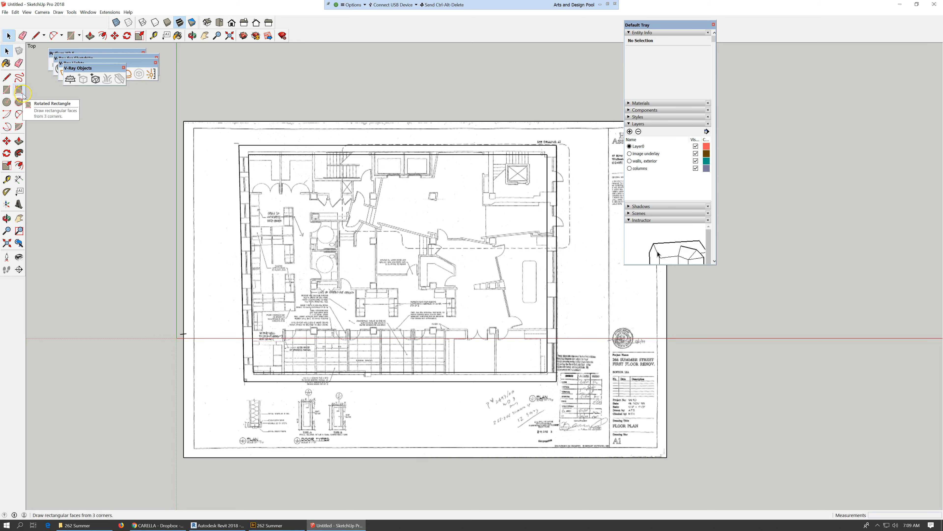
{"action": "left_click", "coordinate": [693, 170]}
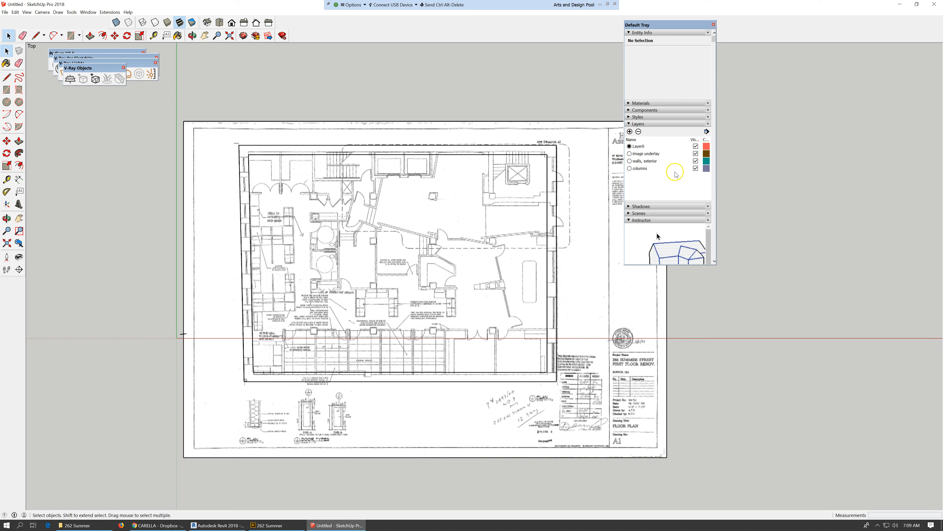
- Draw a 2' by 2' square over the column beside the folding doors in the upper-left part of the floor plan
{"action": "left_click", "coordinate": [325, 227]}
{"action": "scroll", "coordinate": [326, 226], "scroll_direction": "up", "scroll_amount": 1}
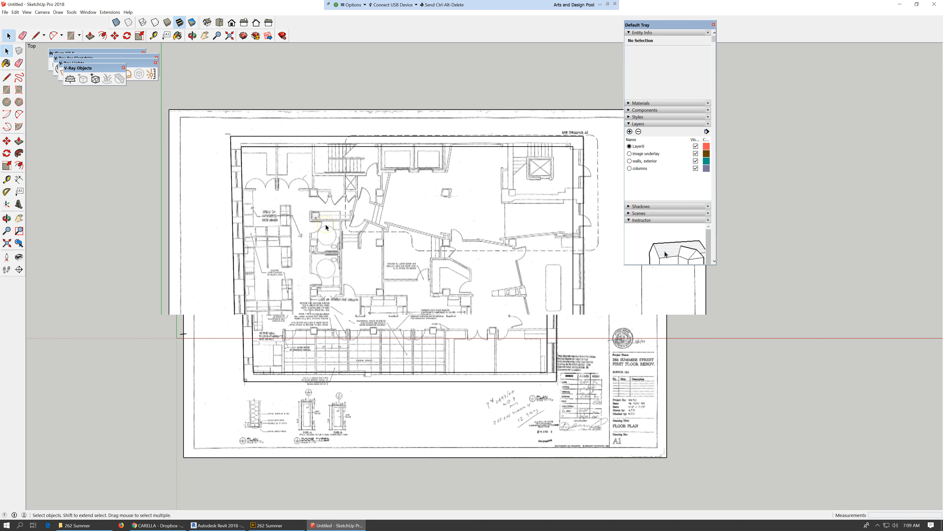
{"action": "scroll", "coordinate": [326, 225], "scroll_direction": "up", "scroll_amount": 1}
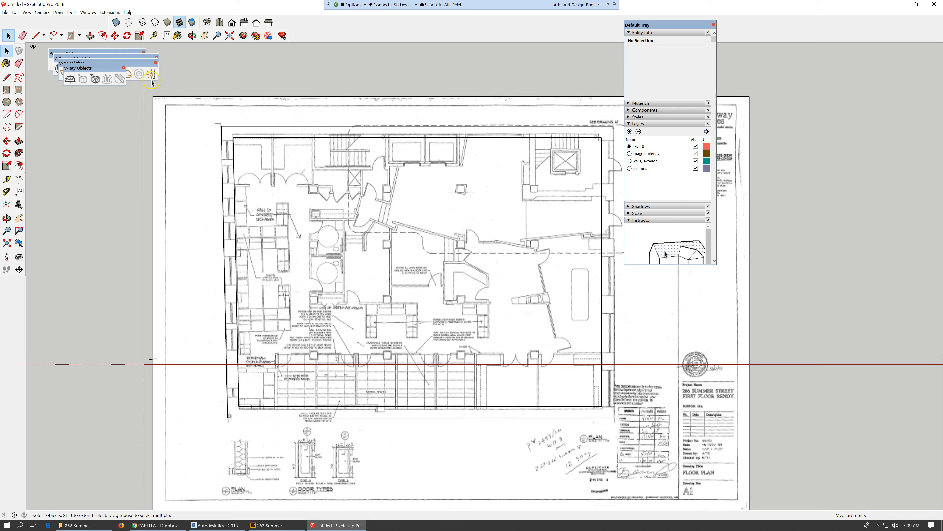
{"action": "left_click", "coordinate": [72, 35]}
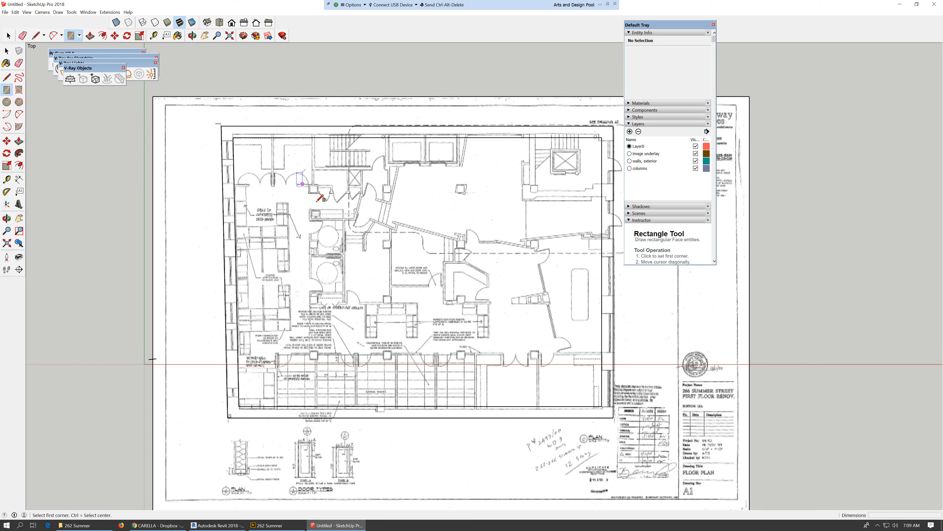
{"action": "scroll", "coordinate": [317, 185], "scroll_direction": "up", "scroll_amount": 1}
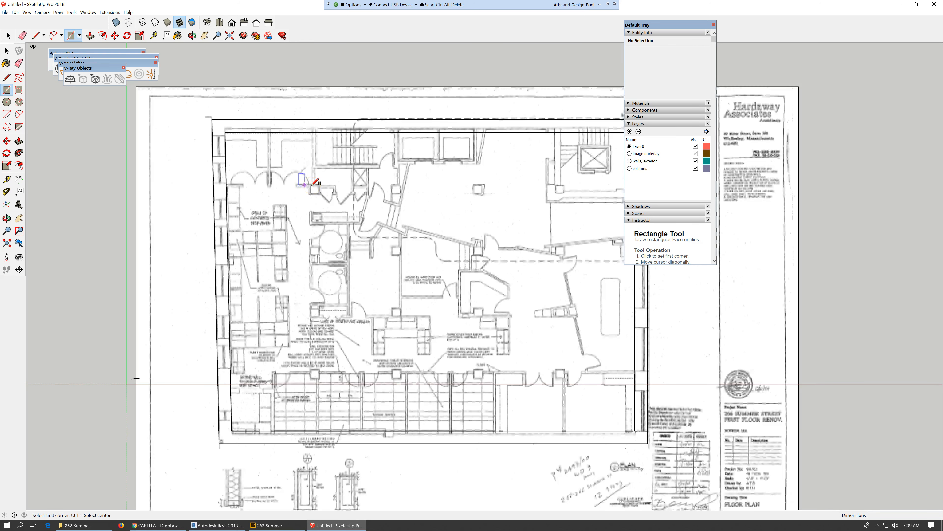
{"action": "scroll", "coordinate": [316, 182], "scroll_direction": "up", "scroll_amount": 1}
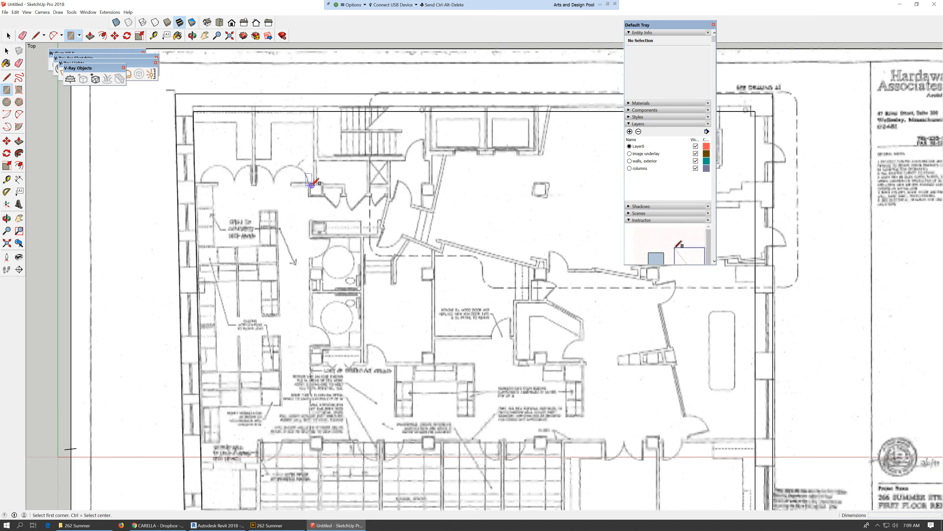
{"action": "left_click", "coordinate": [312, 184]}
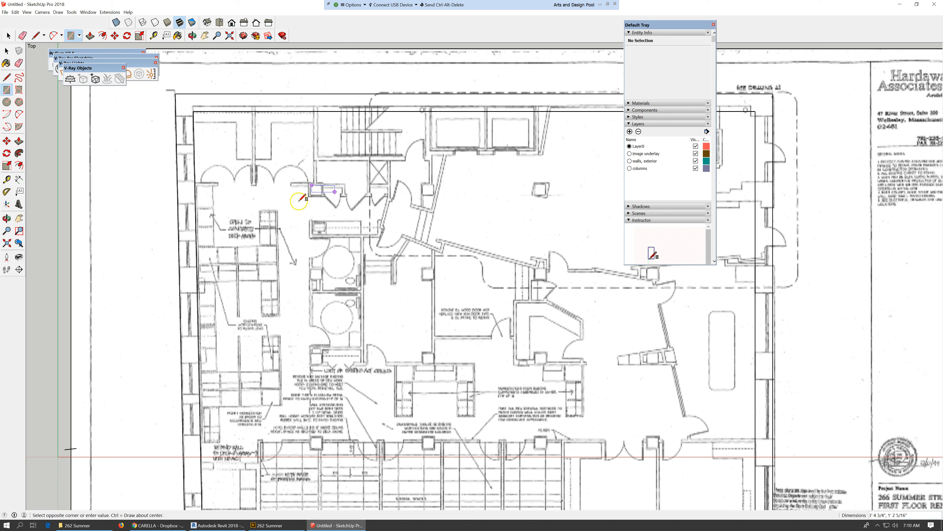
{"action": "scroll", "coordinate": [321, 194], "scroll_direction": "up", "scroll_amount": 1}
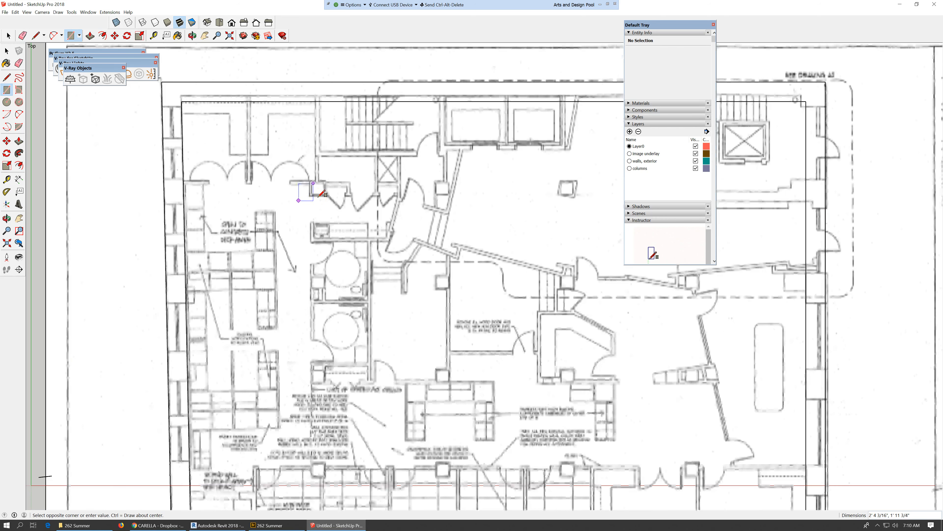
{"action": "scroll", "coordinate": [322, 193], "scroll_direction": "up", "scroll_amount": 1}
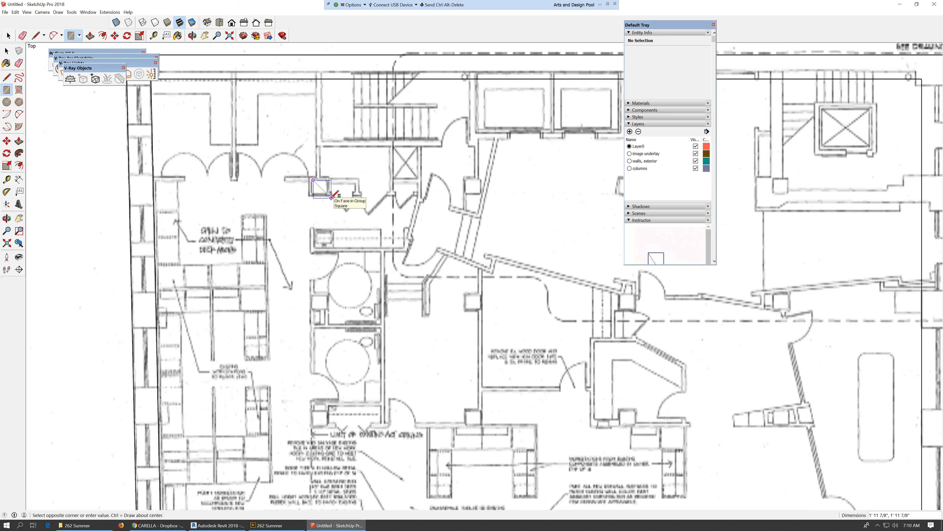
{"action": "type", "text": "2'"}
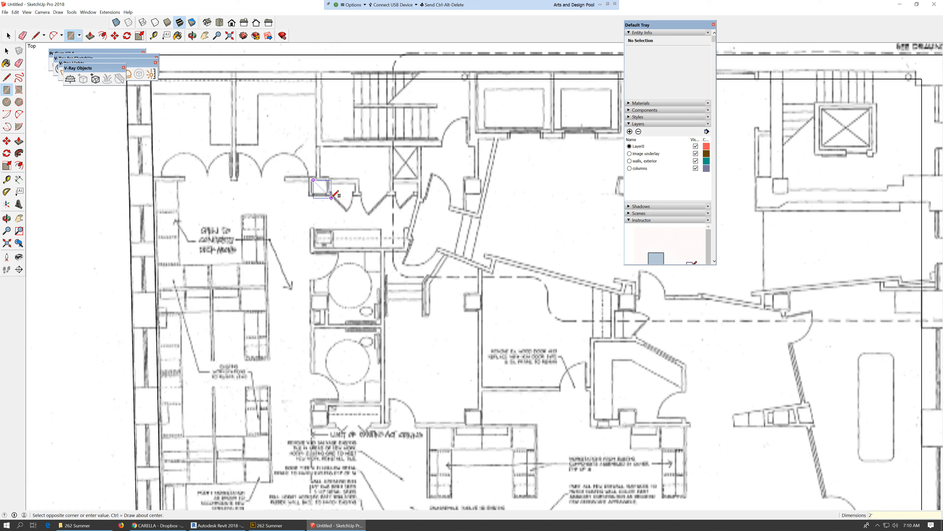
{"action": "type", "text": ",2'"}
{"action": "key", "text": "Return"}
{"action": "left_click", "coordinate": [8, 35]}
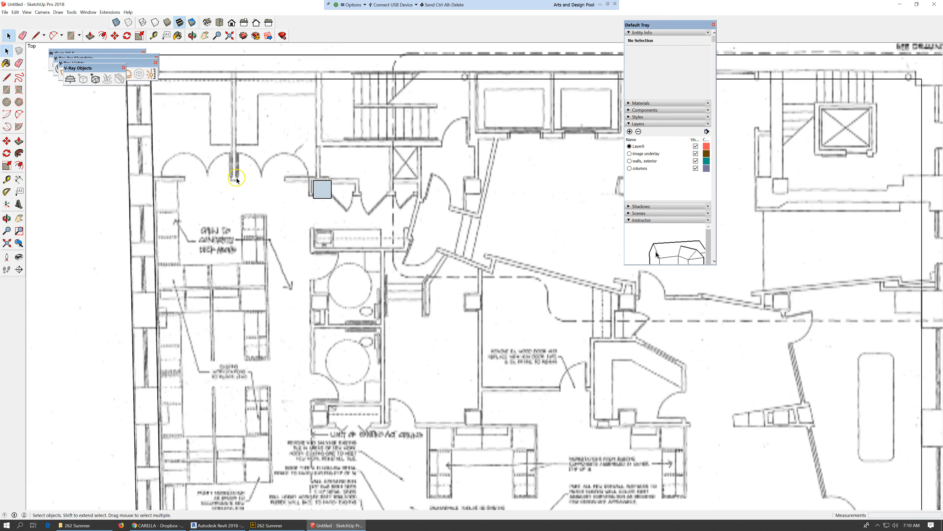
{"action": "scroll", "coordinate": [299, 210], "scroll_direction": "down", "scroll_amount": 1}
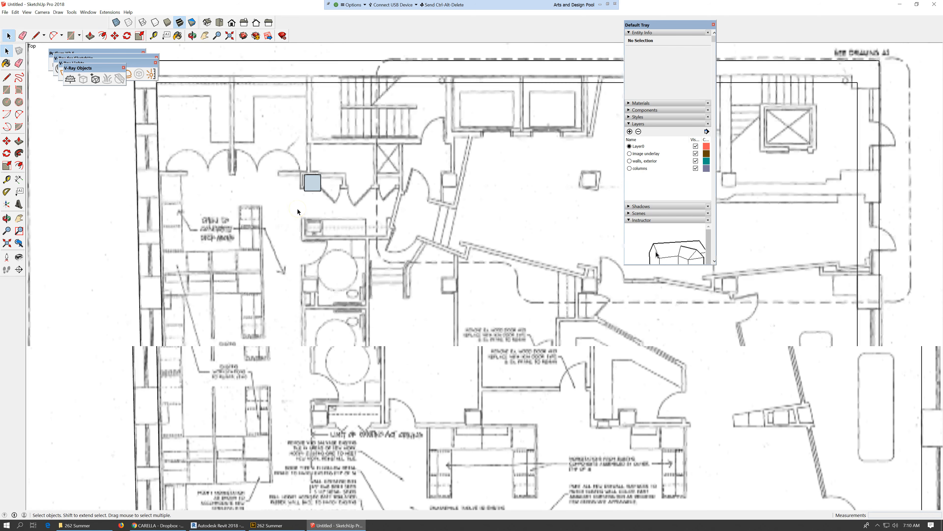
- Measure the horizontal spacing between columns in the second row of the floor plan
{"action": "scroll", "coordinate": [297, 209], "scroll_direction": "down", "scroll_amount": 2}
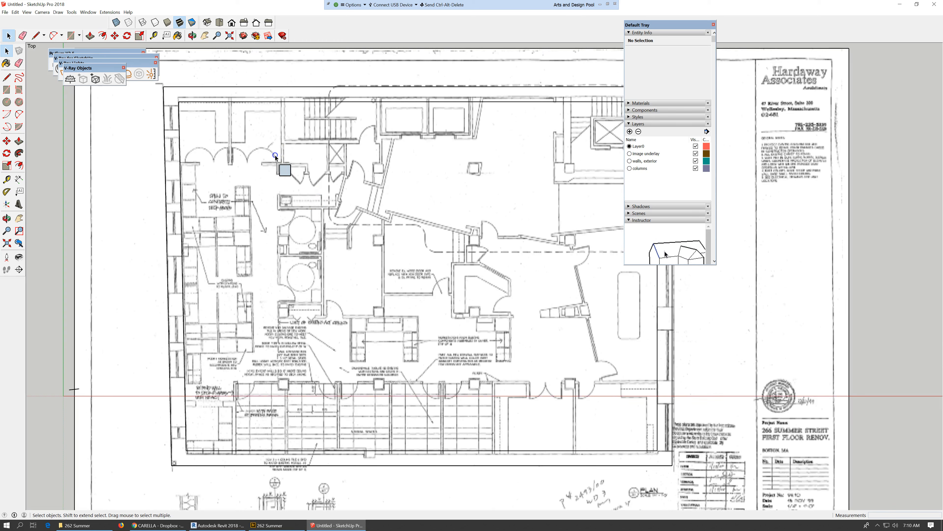
{"action": "left_click", "coordinate": [303, 179]}
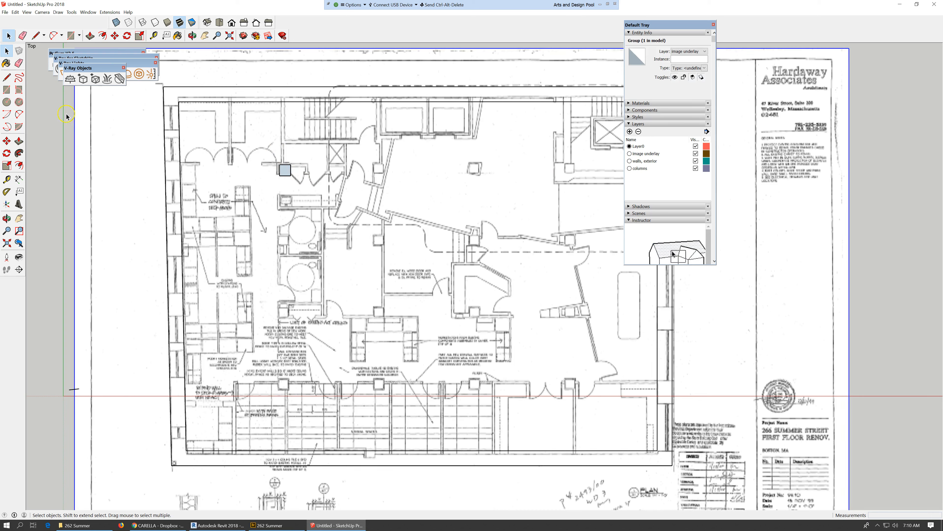
{"action": "left_click", "coordinate": [8, 180]}
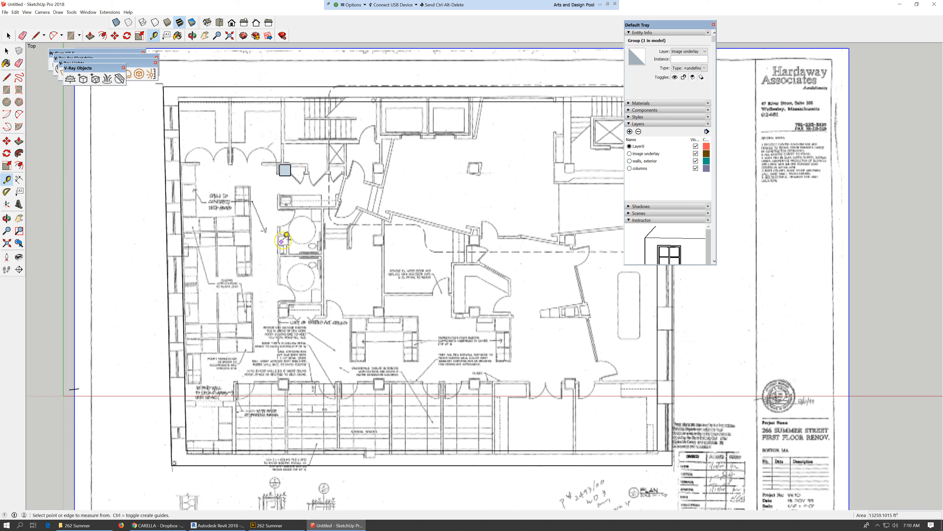
{"action": "left_click", "coordinate": [283, 240]}
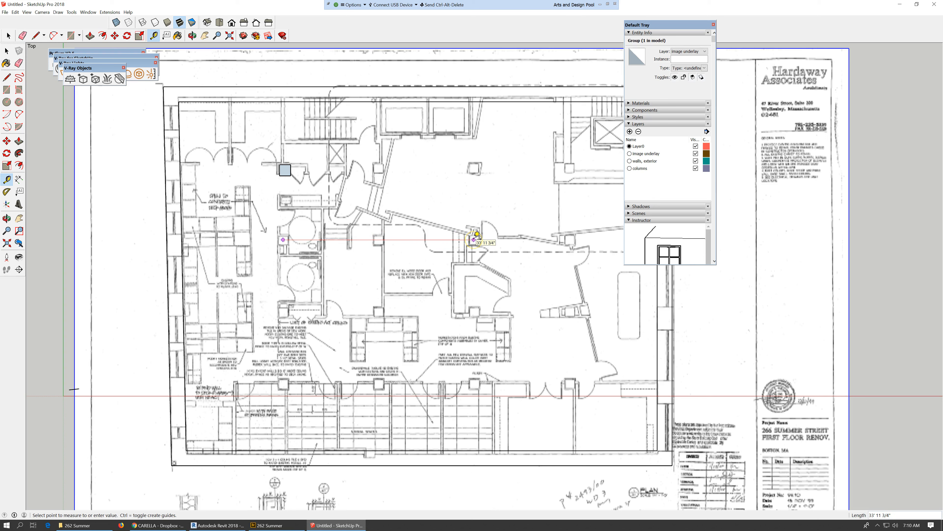
{"action": "left_click", "coordinate": [475, 238]}
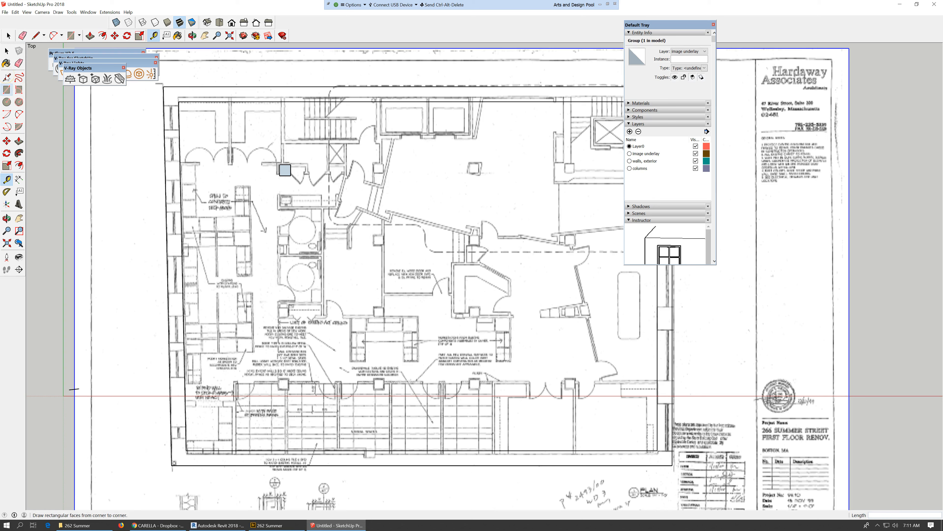
{"action": "left_click", "coordinate": [19, 88]}
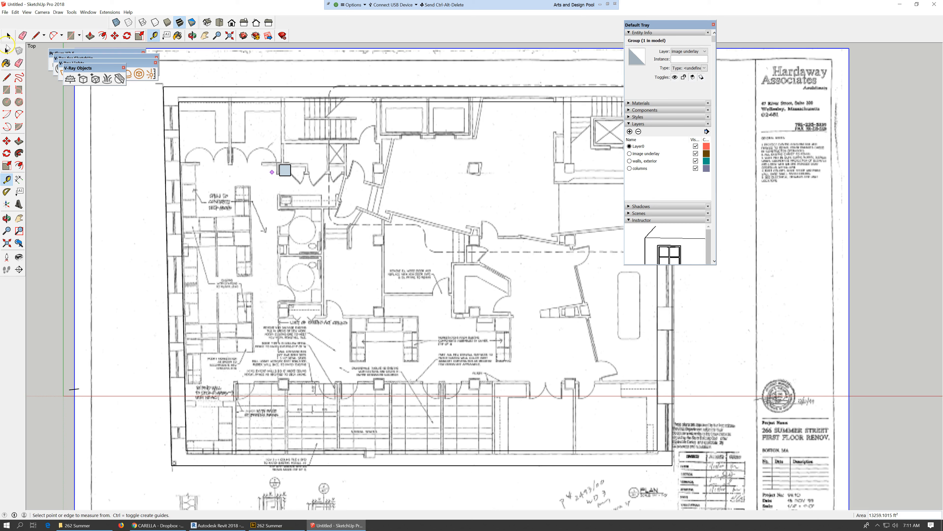
- Copy the square column 17' horizontally along the upper column row and repeat the copy with a 4x array
{"action": "left_click", "coordinate": [6, 48]}
{"action": "left_click_drag", "start_coordinate": [277, 156], "coordinate": [311, 182]}
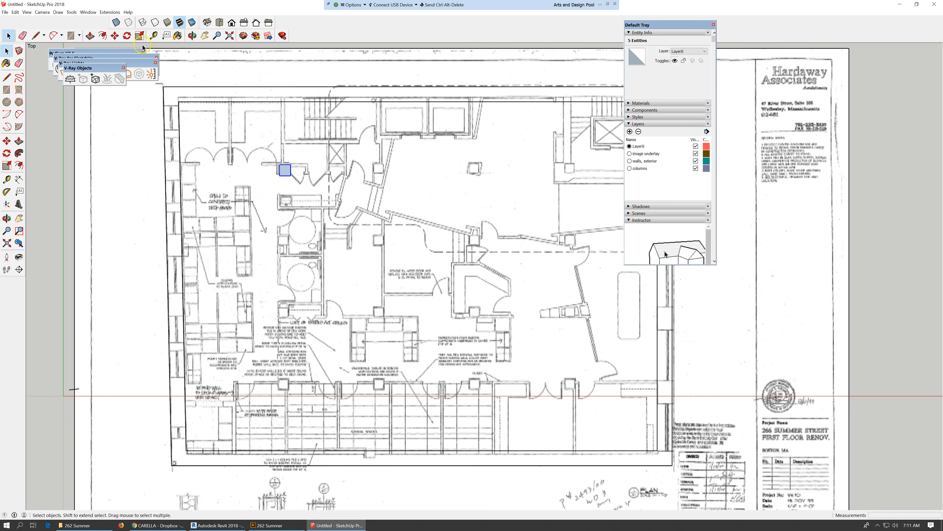
{"action": "left_click", "coordinate": [115, 35]}
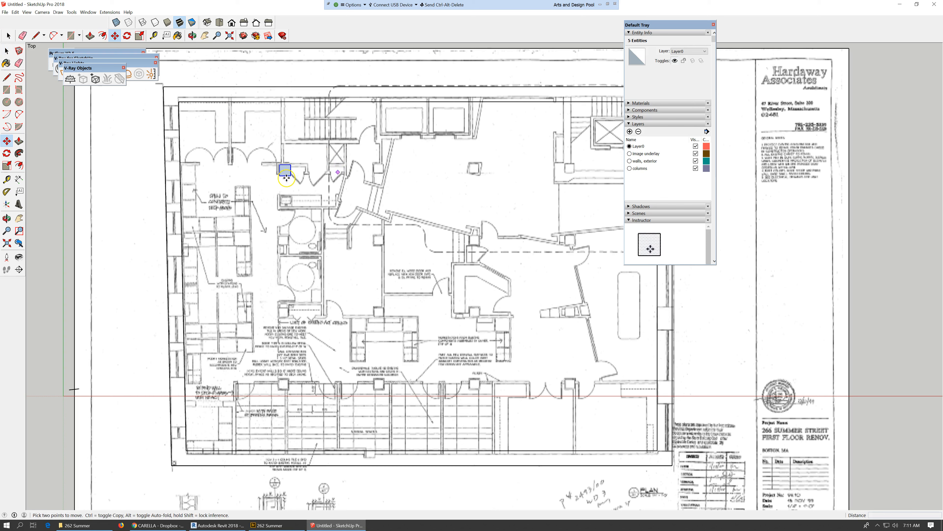
{"action": "left_click", "coordinate": [286, 178]}
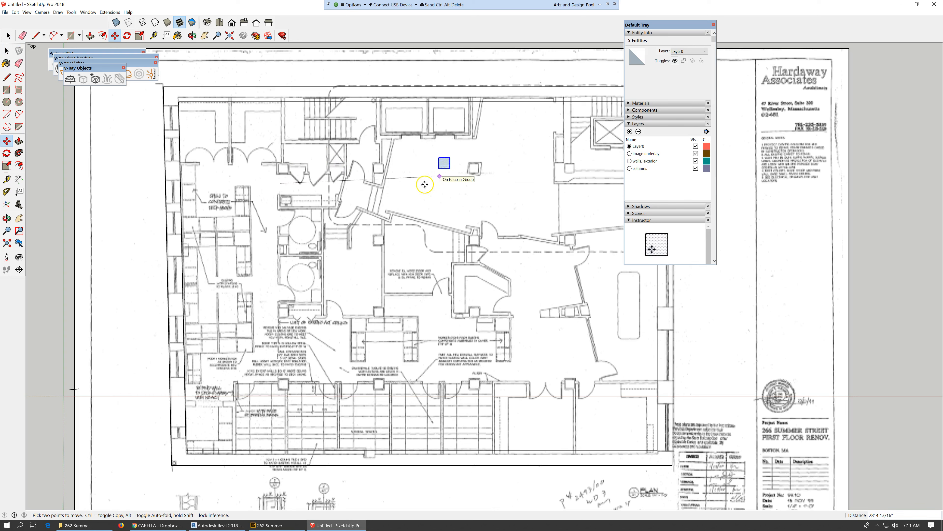
{"action": "key", "text": "ctrl"}
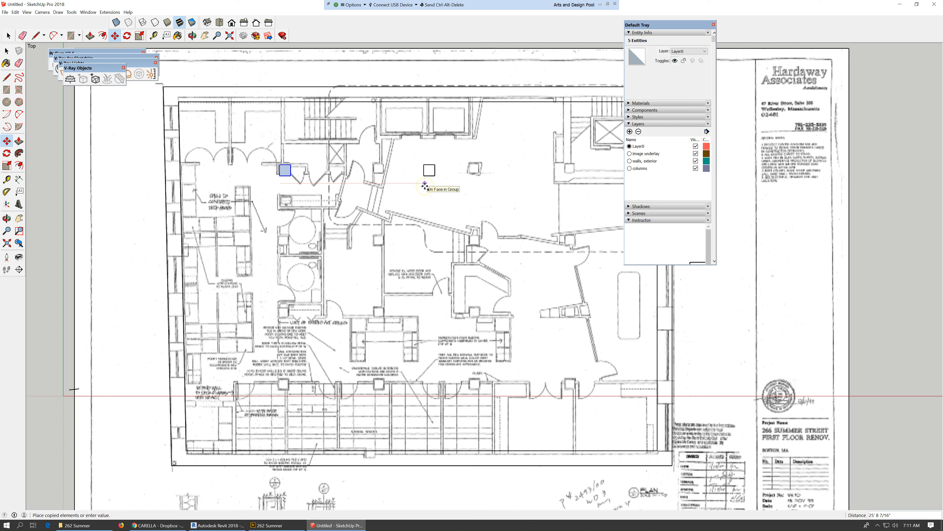
{"action": "type", "text": "17"}
{"action": "key", "text": "Return"}
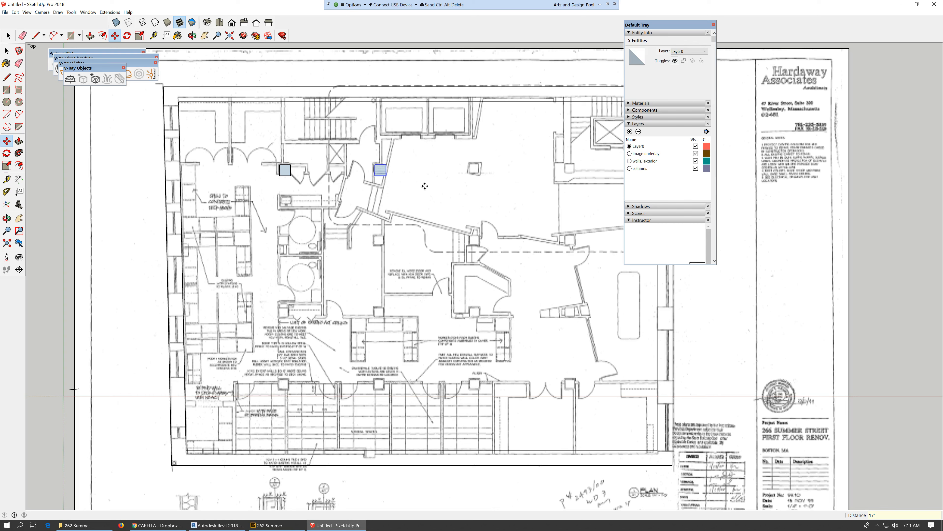
{"action": "type", "text": "4x"}
{"action": "key", "text": "Return"}
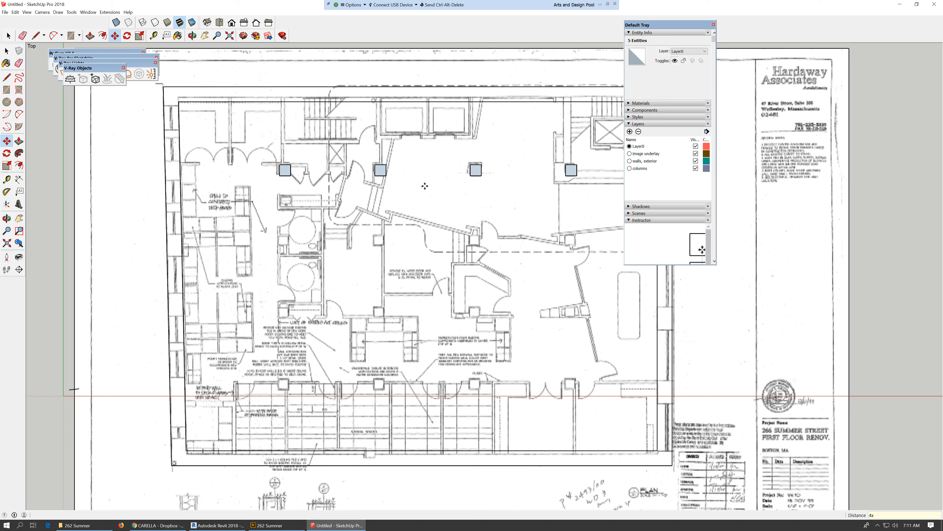
- Move the Default Tray clear of the plan and delete the extra column copy overlapping the right exterior wall
{"action": "left_click_drag", "start_coordinate": [672, 27], "coordinate": [824, 57]}
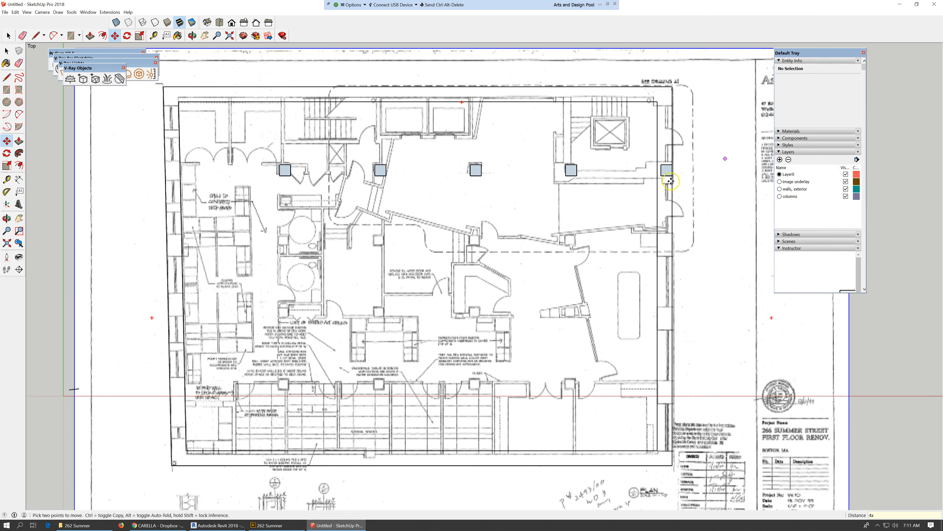
{"action": "left_click", "coordinate": [630, 192]}
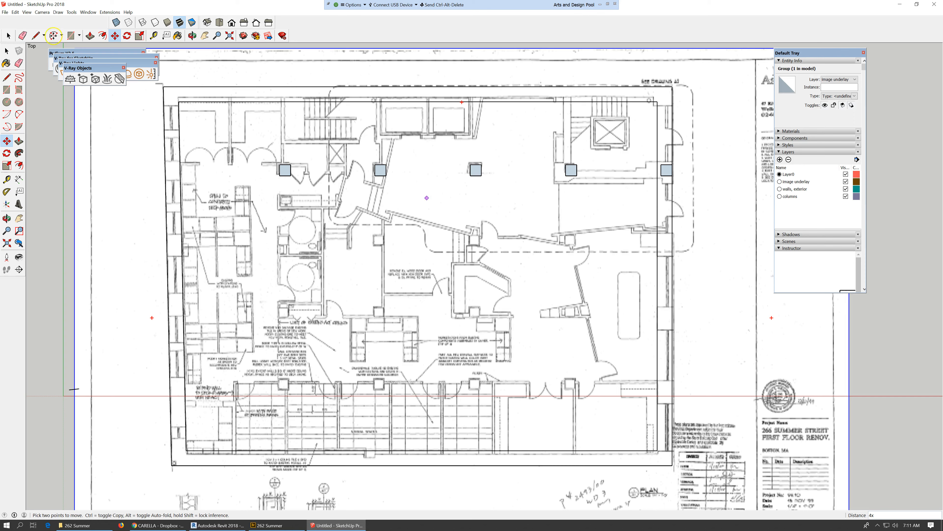
{"action": "left_click", "coordinate": [6, 51]}
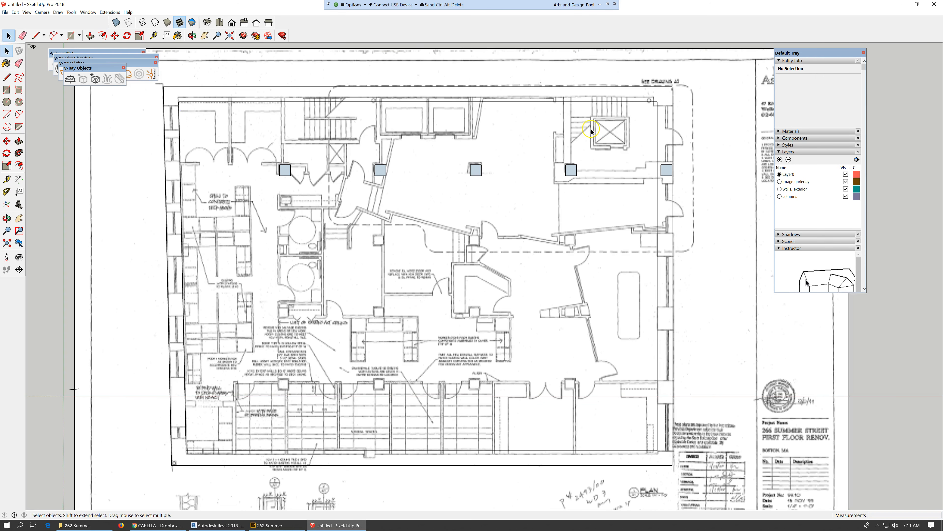
{"action": "left_click_drag", "start_coordinate": [637, 155], "coordinate": [699, 183]}
{"action": "key", "text": "Delete"}
- Measure the vertical distance from the upper-left column to the lowest column beneath it on the plan
{"action": "left_click", "coordinate": [220, 170]}
{"action": "left_click_drag", "start_coordinate": [253, 148], "coordinate": [304, 183]}
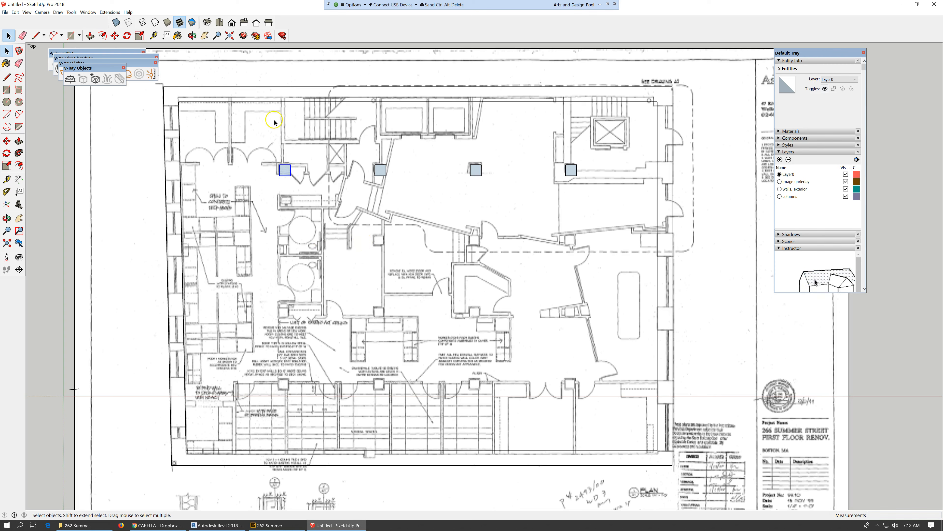
{"action": "left_click", "coordinate": [7, 180]}
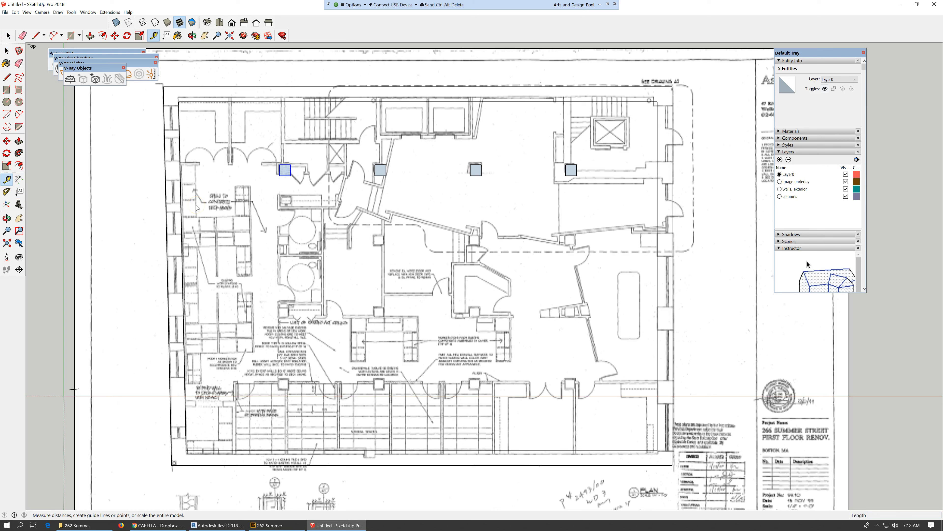
{"action": "left_click", "coordinate": [285, 169]}
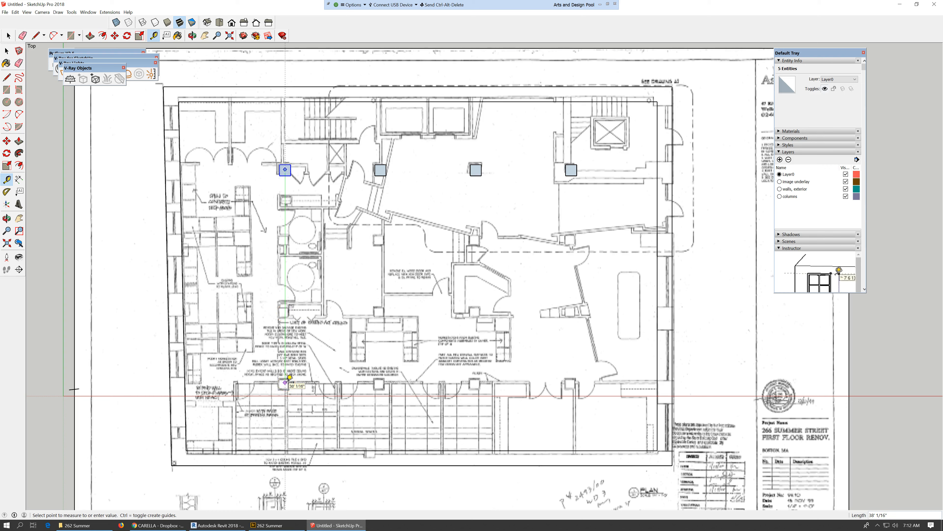
{"action": "left_click", "coordinate": [7, 37]}
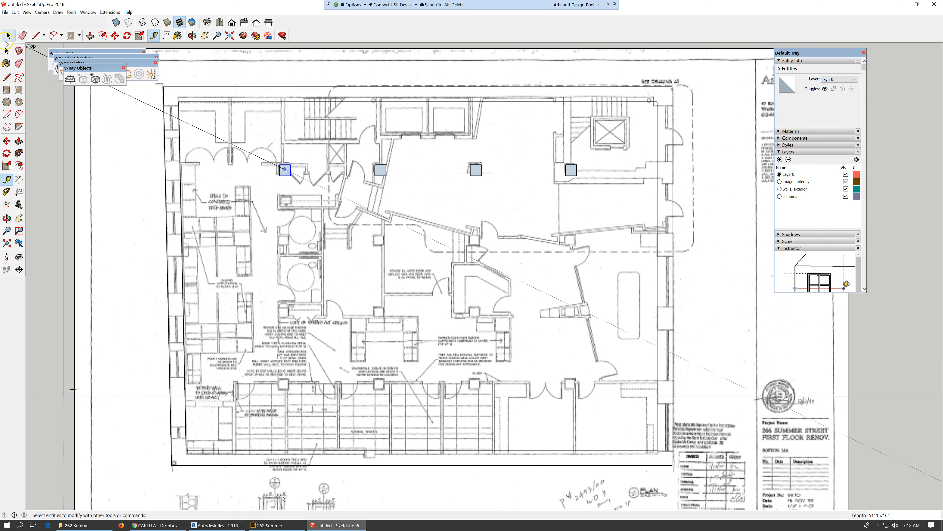
{"action": "left_click", "coordinate": [7, 38]}
- Copy the upper row of four columns 12'8" down the plan and repeat the copy with a 3x array
{"action": "left_click_drag", "start_coordinate": [273, 161], "coordinate": [592, 184]}
{"action": "key", "text": "m"}
{"action": "left_click", "coordinate": [438, 170]}
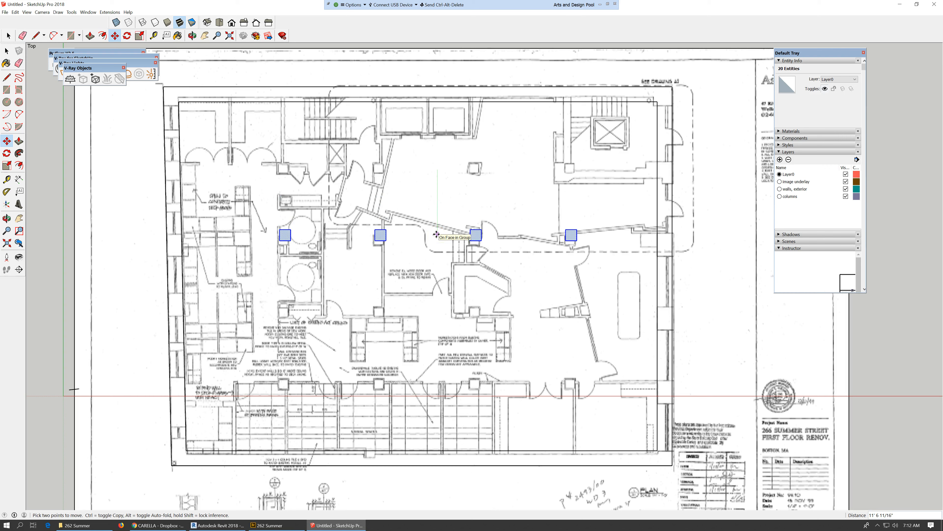
{"action": "key", "text": "ctrl"}
{"action": "type", "text": "12'8"}
{"action": "key", "text": "Return"}
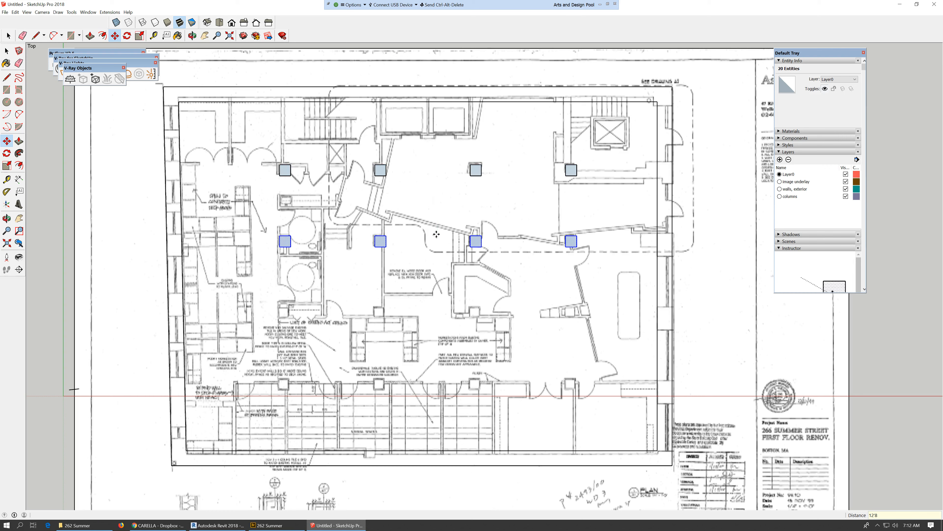
{"action": "type", "text": "3x"}
{"action": "key", "text": "Return"}
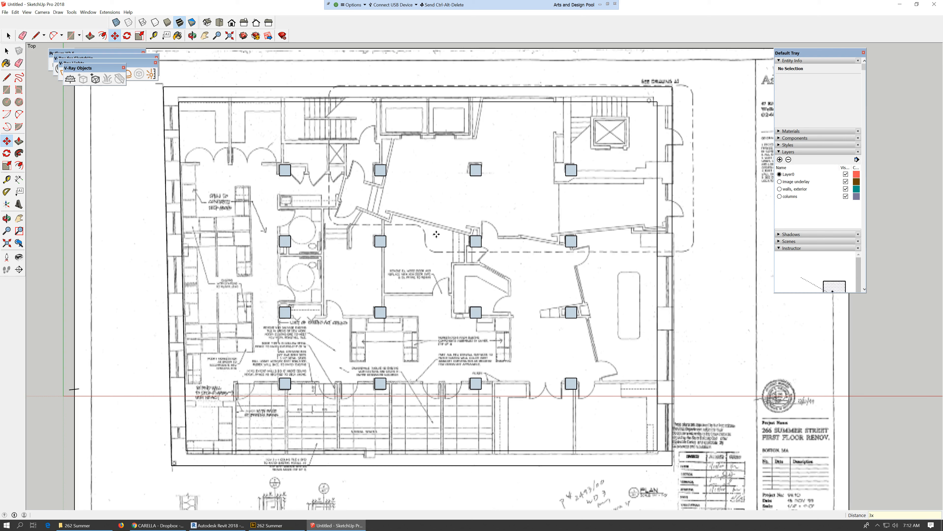
- Group all the column squares and assign the group to the columns layer
{"action": "key", "text": "space"}
{"action": "left_click_drag", "start_coordinate": [260, 132], "coordinate": [596, 412]}
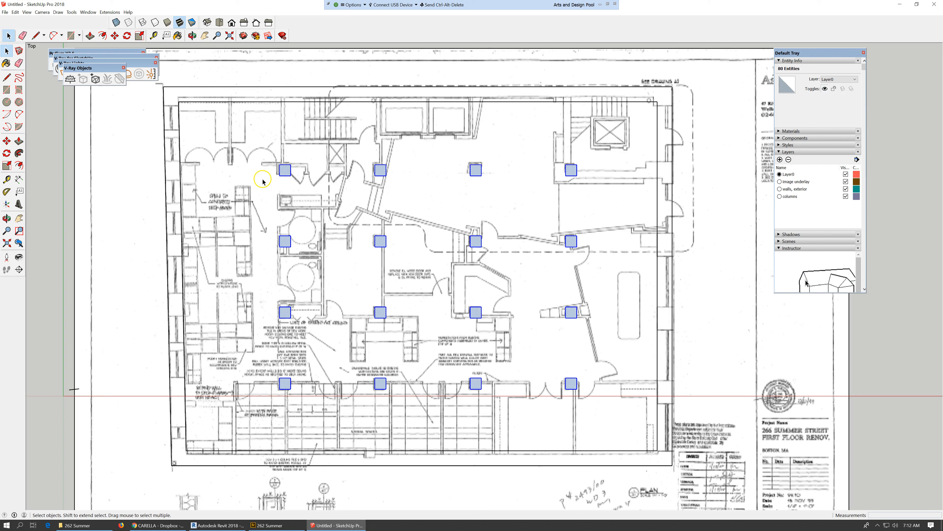
{"action": "left_click", "coordinate": [42, 12]}
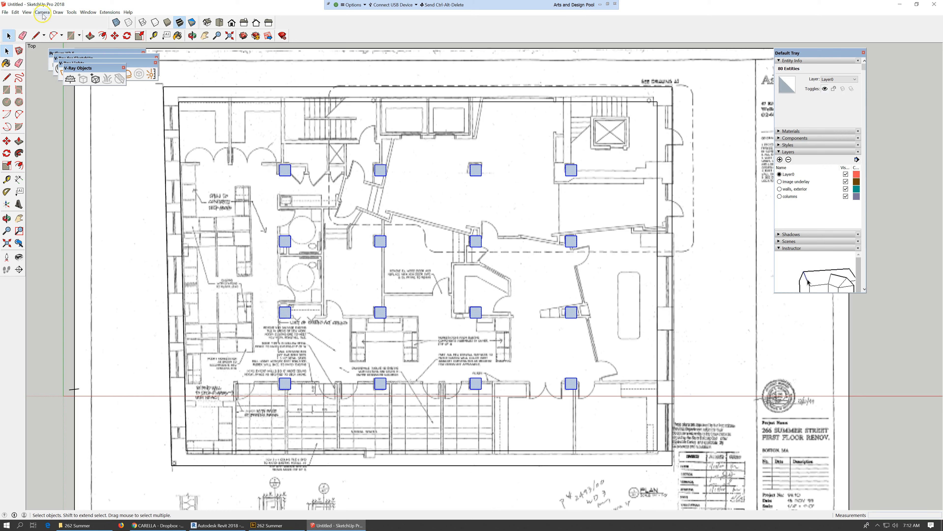
{"action": "left_click", "coordinate": [16, 12]}
{"action": "mouse_move", "coordinate": [54, 109]}
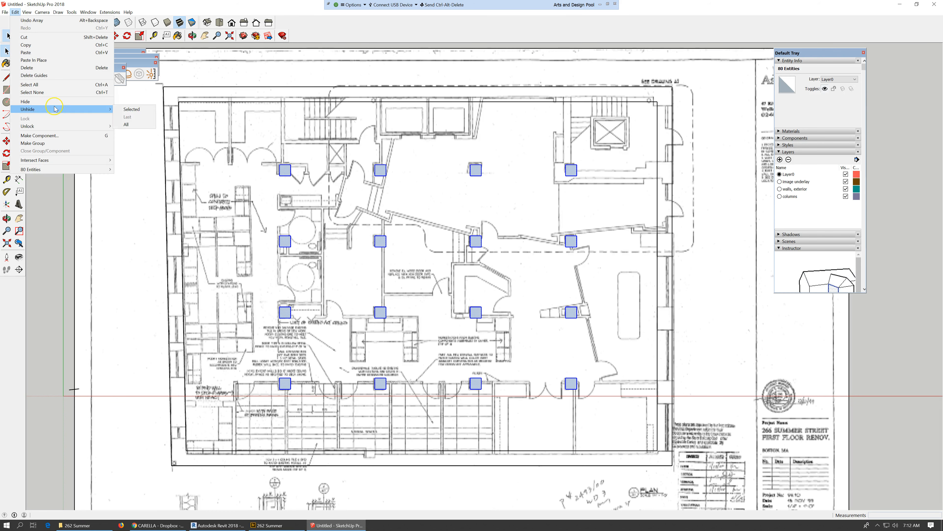
{"action": "left_click", "coordinate": [53, 145]}
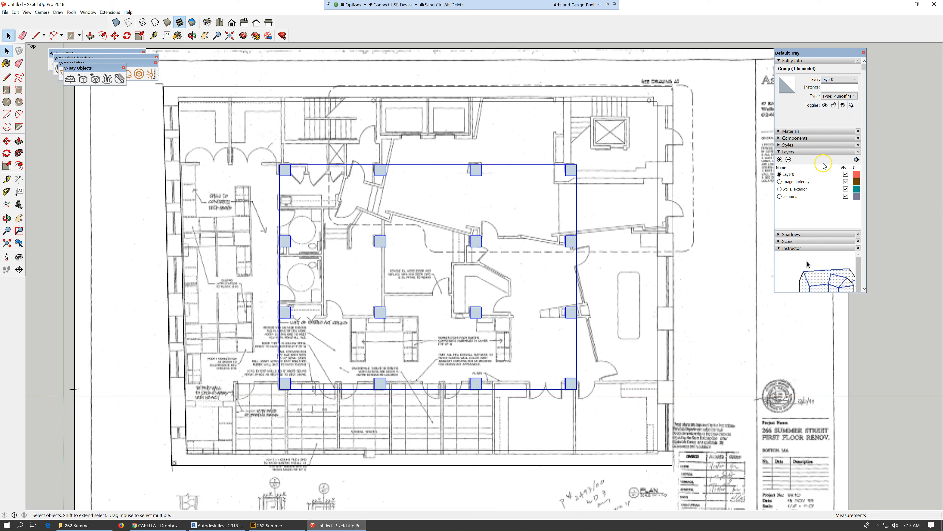
{"action": "left_click", "coordinate": [838, 79]}
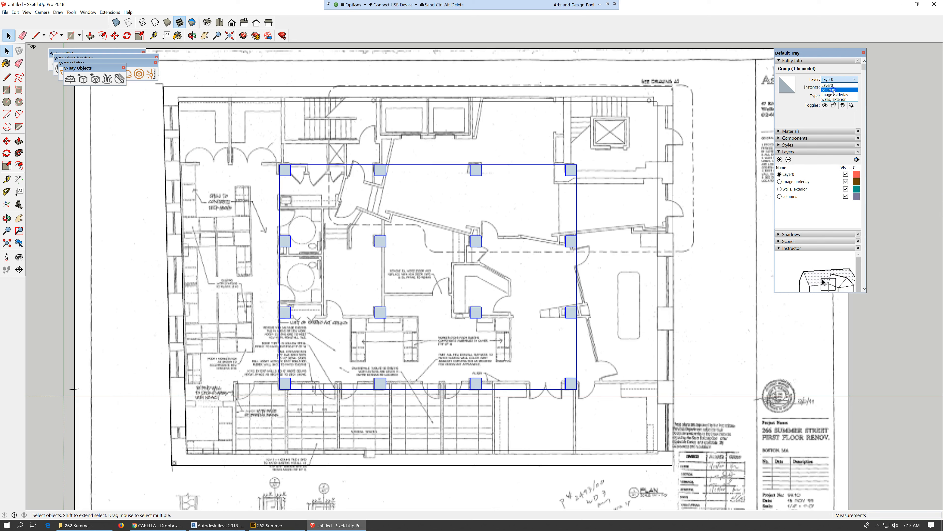
{"action": "left_click", "coordinate": [834, 90]}
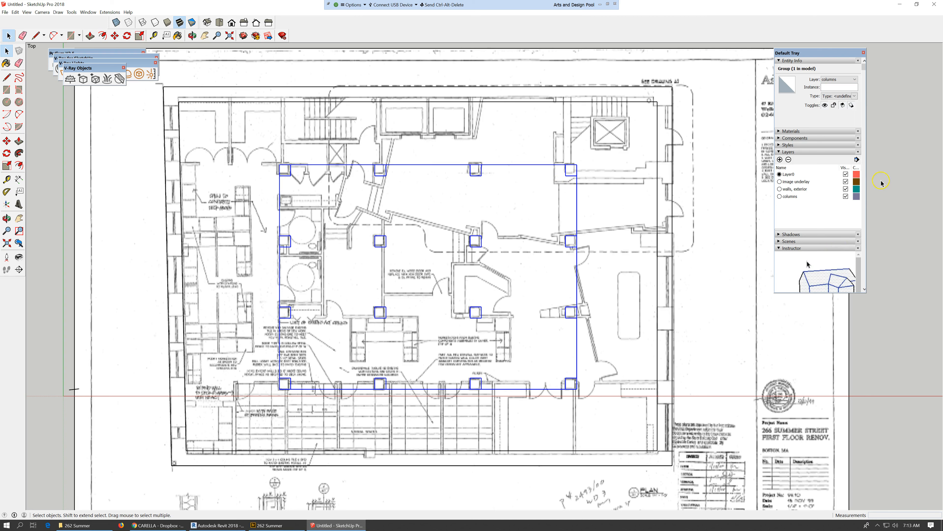
- Toggle the columns layer off and on, and hide the Image underlay layer to check the traced walls and columns
{"action": "left_click", "coordinate": [847, 197]}
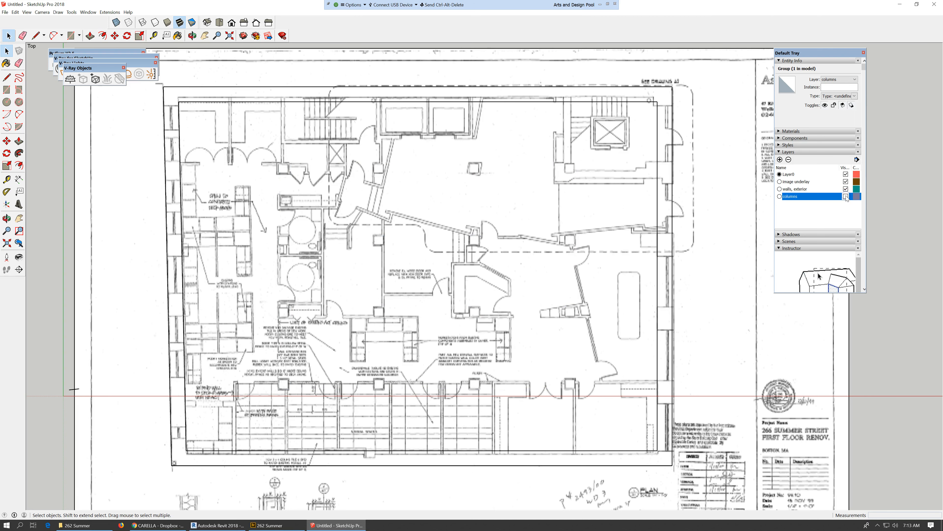
{"action": "left_click", "coordinate": [846, 196]}
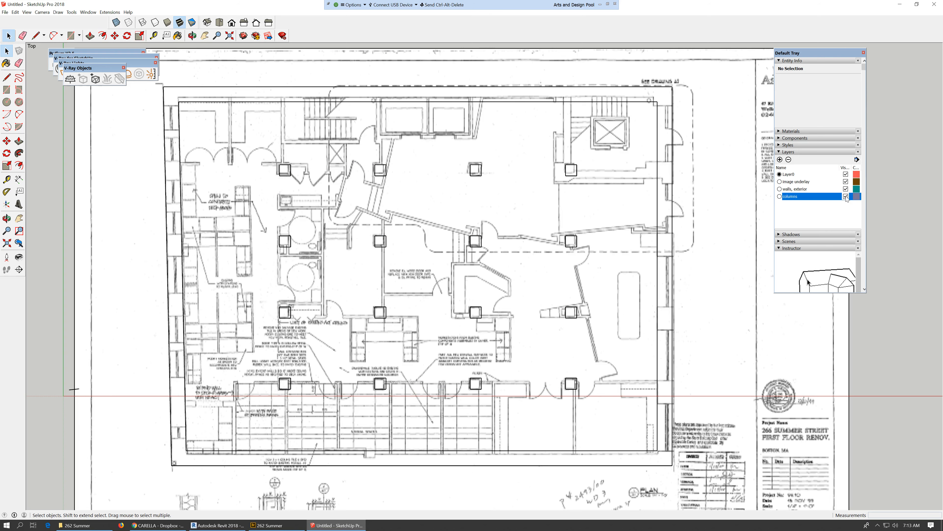
{"action": "left_click", "coordinate": [846, 189]}
{"action": "left_click", "coordinate": [845, 181]}
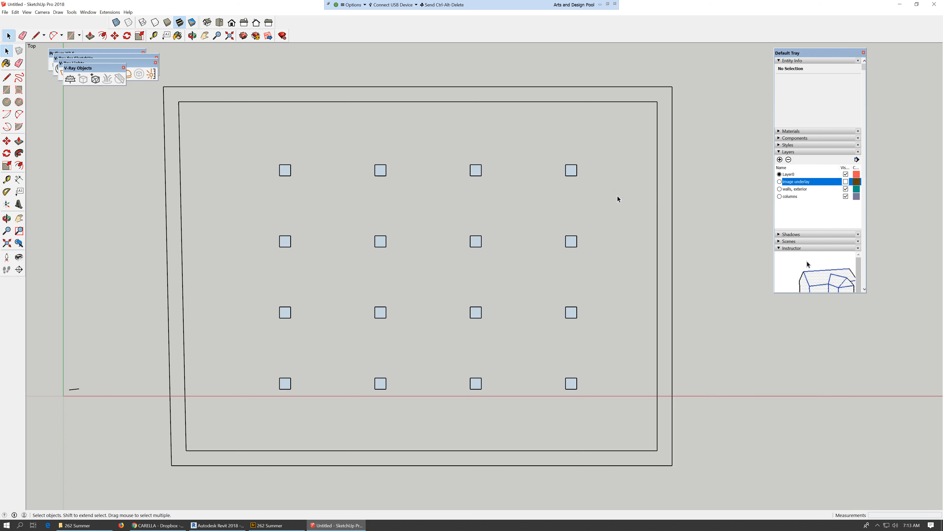
{"action": "left_click", "coordinate": [653, 90]}
{"action": "left_click", "coordinate": [812, 207]}
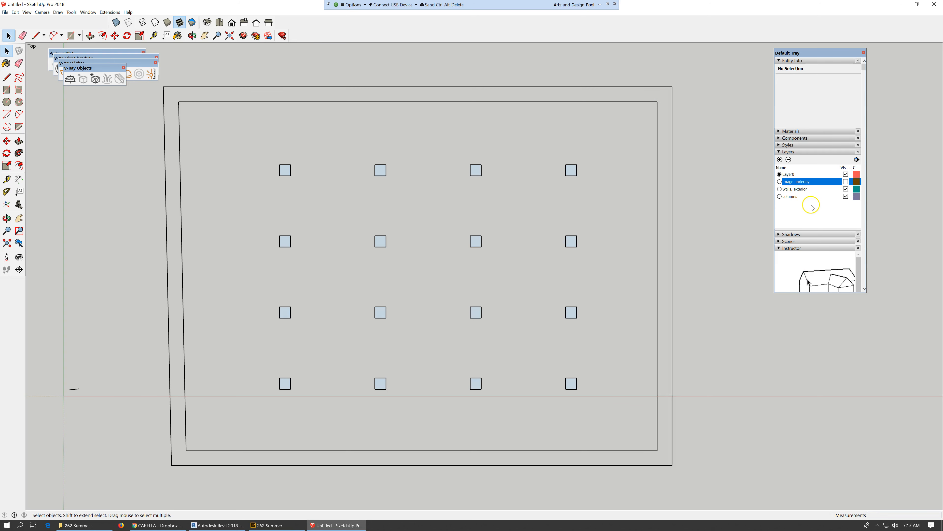
- Show the Image underlay layer again and add a new layer named "stairwell"
{"action": "left_click", "coordinate": [846, 182]}
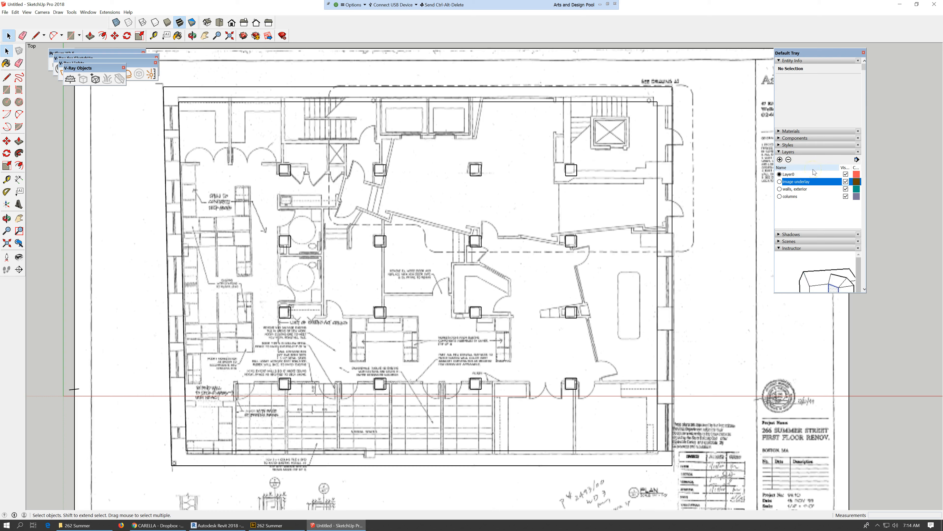
{"action": "left_click", "coordinate": [780, 159]}
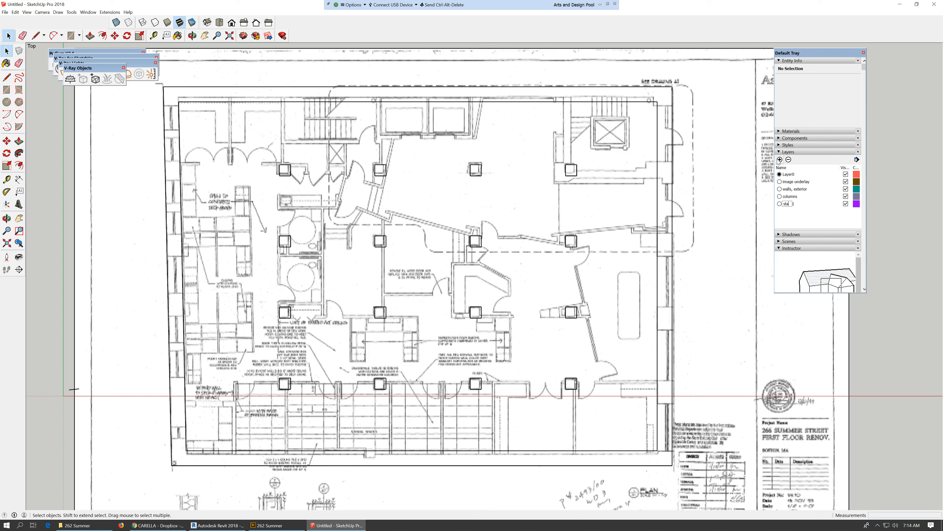
{"action": "type", "text": "stairwell"}
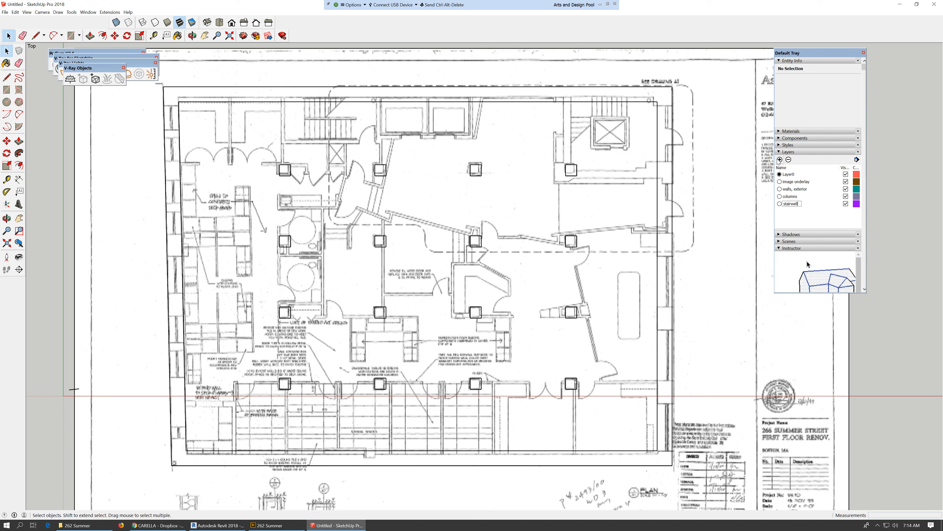
- Finish naming the new layer "stairwells" and draw a rectangle about 16'7" by 14'6" over the plan's upper-right stairwell
{"action": "type", "text": "s"}
{"action": "key", "text": "Return"}
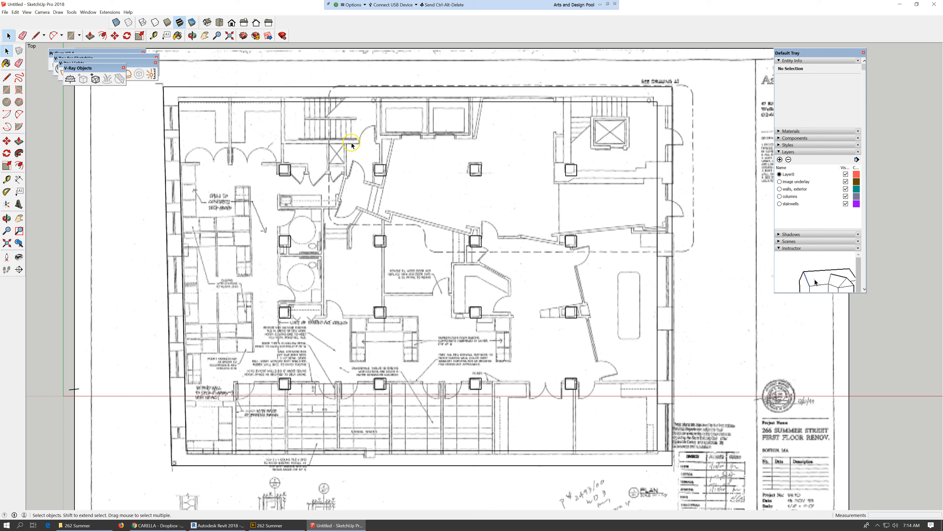
{"action": "left_click", "coordinate": [70, 37]}
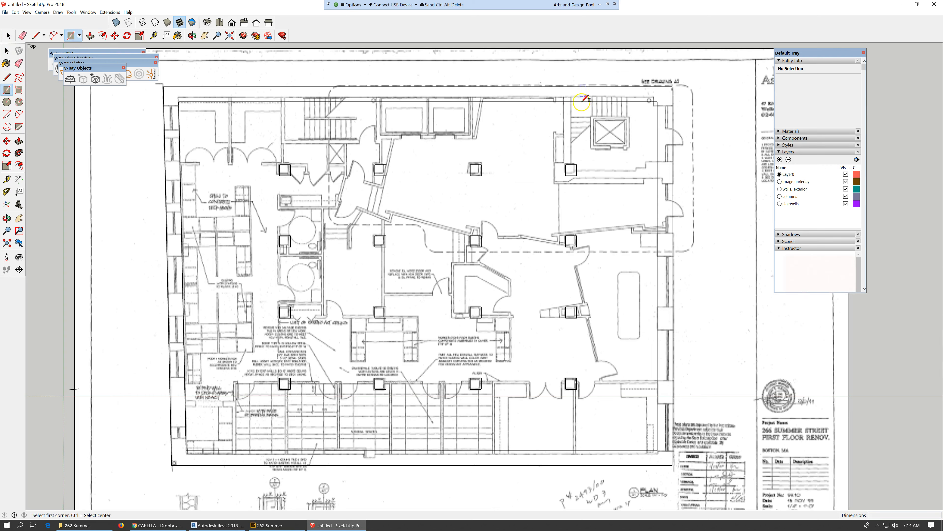
{"action": "left_click_drag", "start_coordinate": [564, 101], "coordinate": [655, 179]}
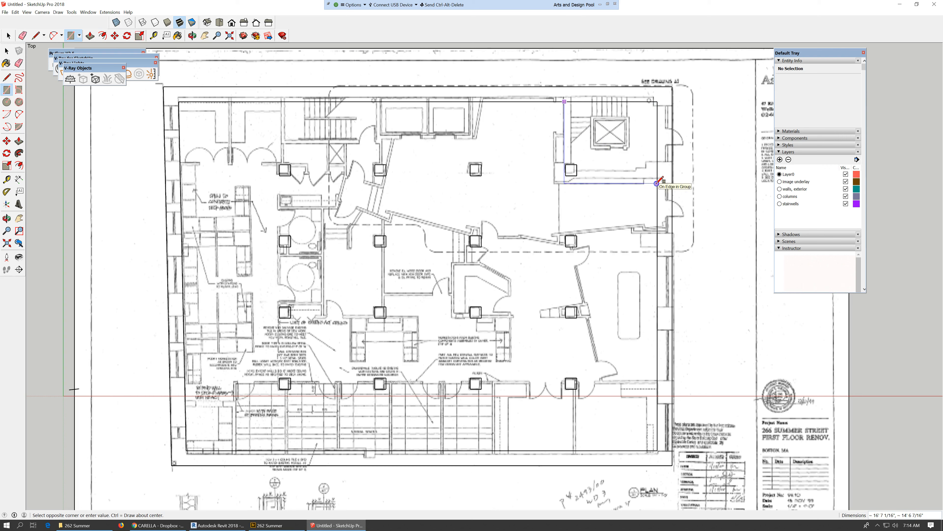
{"action": "left_click", "coordinate": [657, 182]}
{"action": "left_click", "coordinate": [8, 36]}
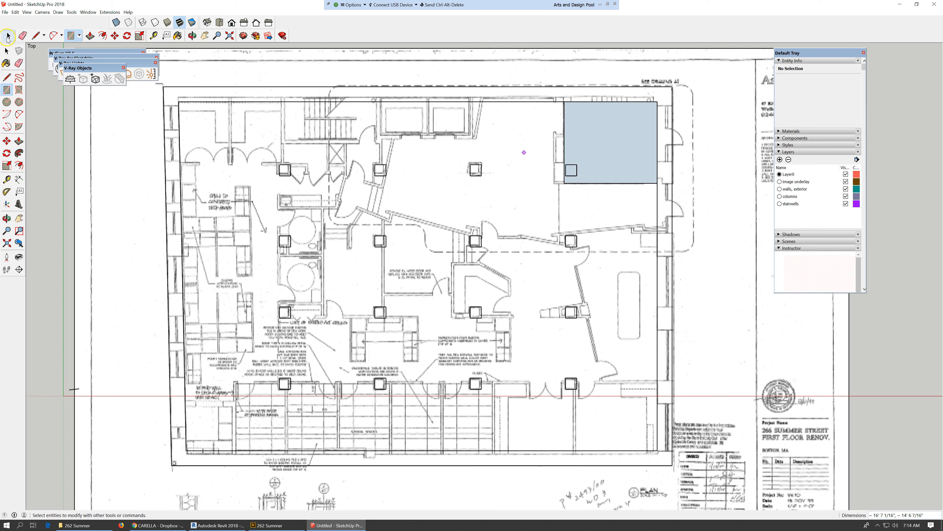
- Draw a rectangle about 17'8" by 7'3" over the upper-left stairwell, beside the elevators
{"action": "key", "text": "r"}
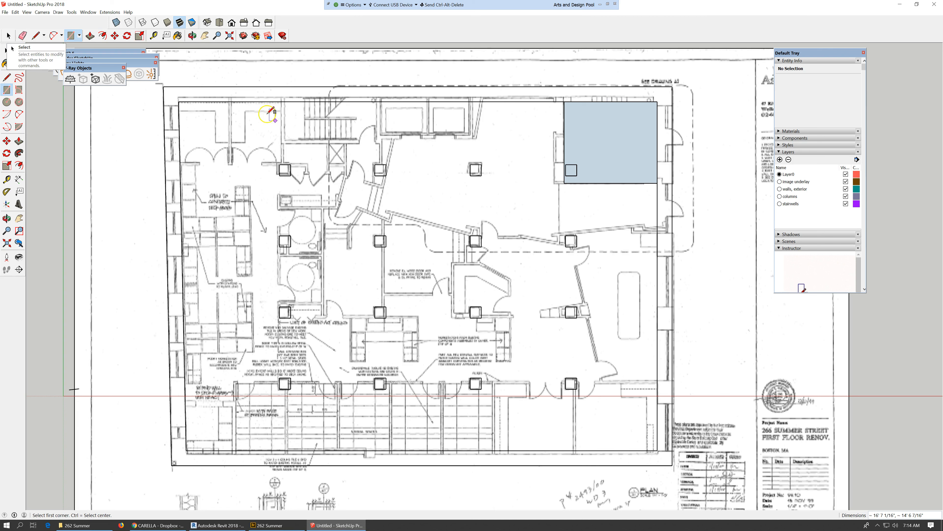
{"action": "left_click", "coordinate": [281, 101]}
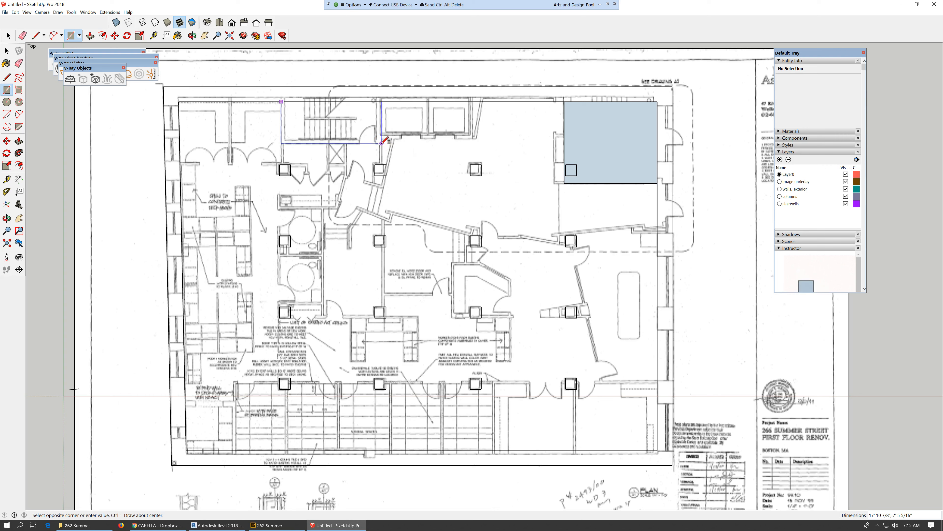
{"action": "left_click", "coordinate": [388, 143]}
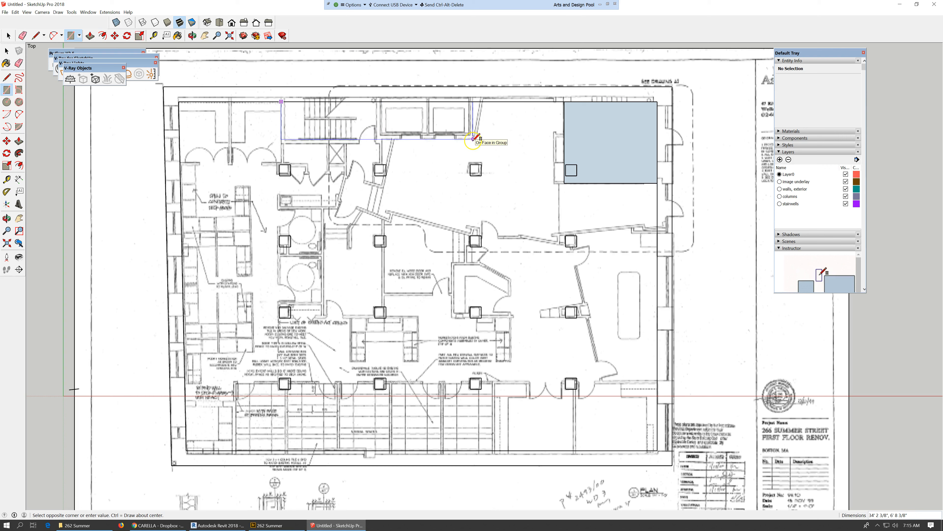
{"action": "left_click", "coordinate": [380, 142]}
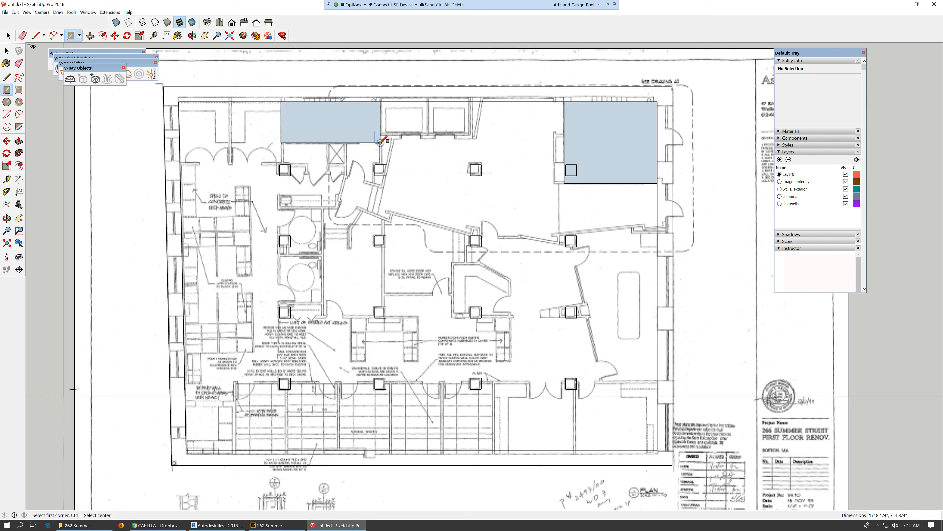
- Group both stairwell rectangles together and assign the group to the stairwells layer
{"action": "left_click", "coordinate": [10, 49]}
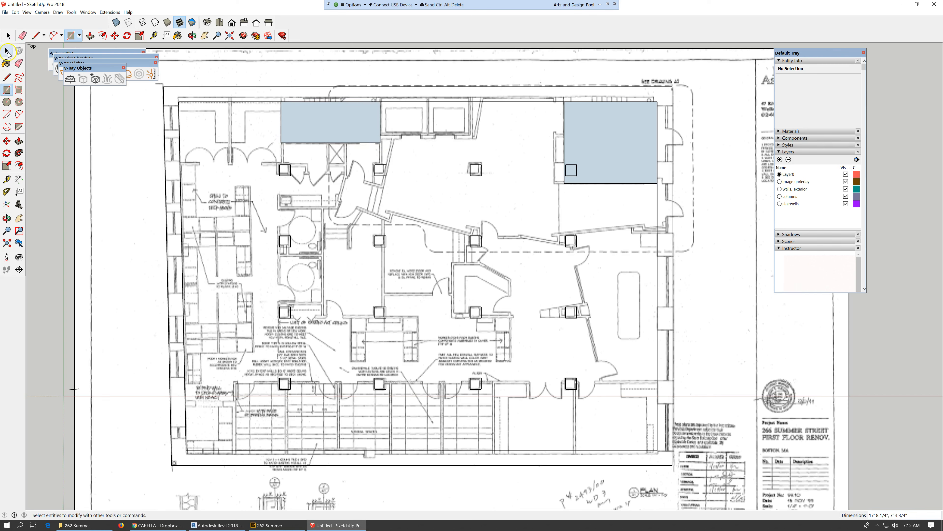
{"action": "mouse_move", "coordinate": [265, 70]}
{"action": "left_mouse_down"}
{"action": "mouse_move", "coordinate": [671, 169]}
{"action": "mouse_move", "coordinate": [671, 190]}
{"action": "left_mouse_up"}
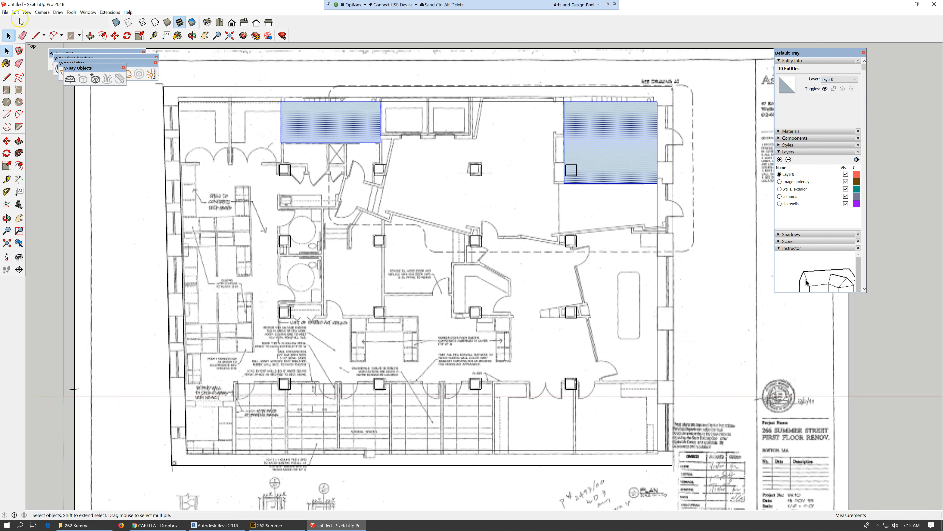
{"action": "left_click", "coordinate": [15, 12]}
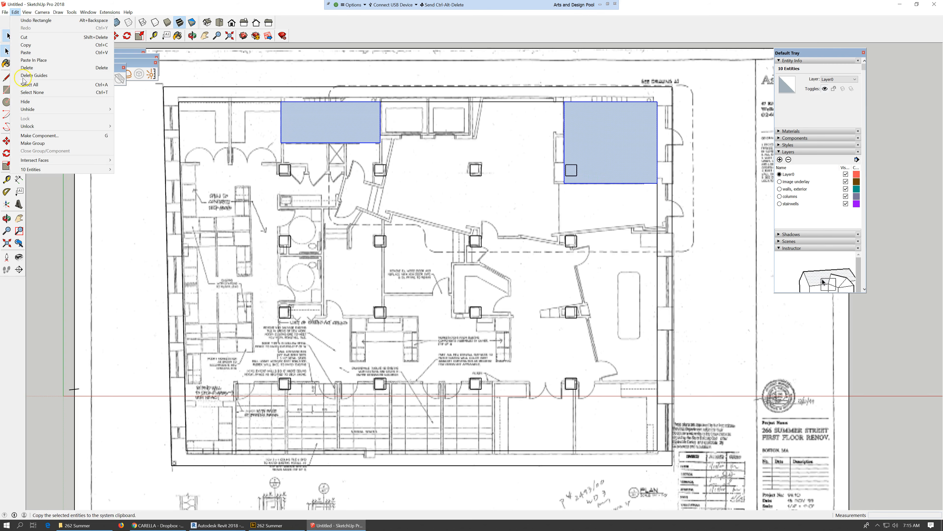
{"action": "left_click", "coordinate": [80, 142]}
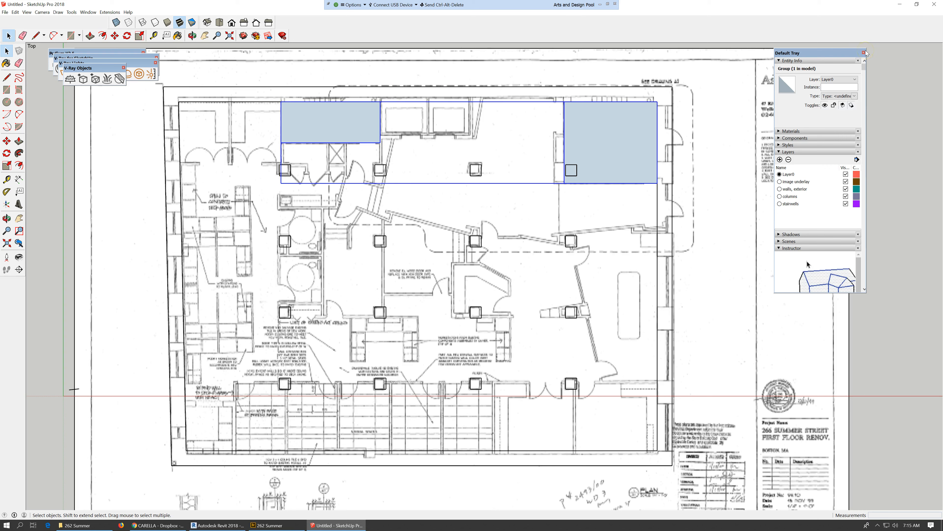
{"action": "left_click", "coordinate": [840, 79]}
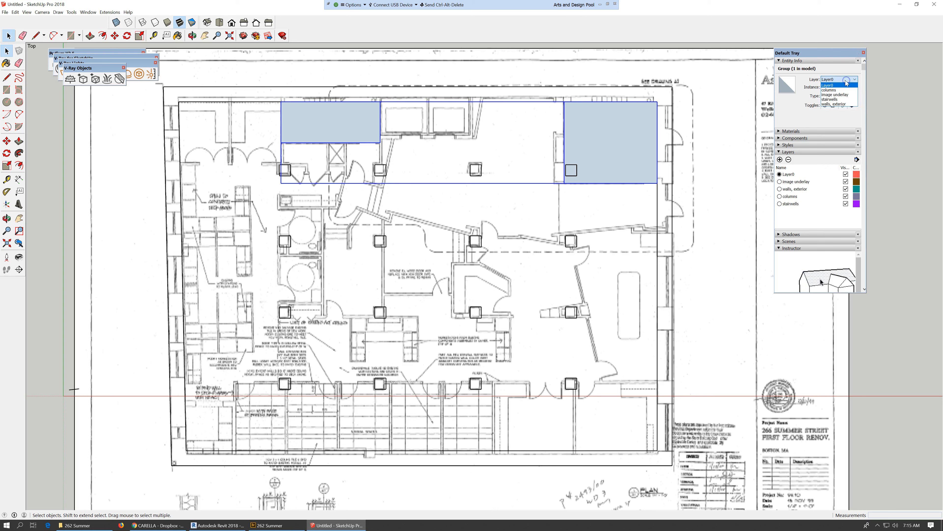
{"action": "left_click", "coordinate": [839, 99]}
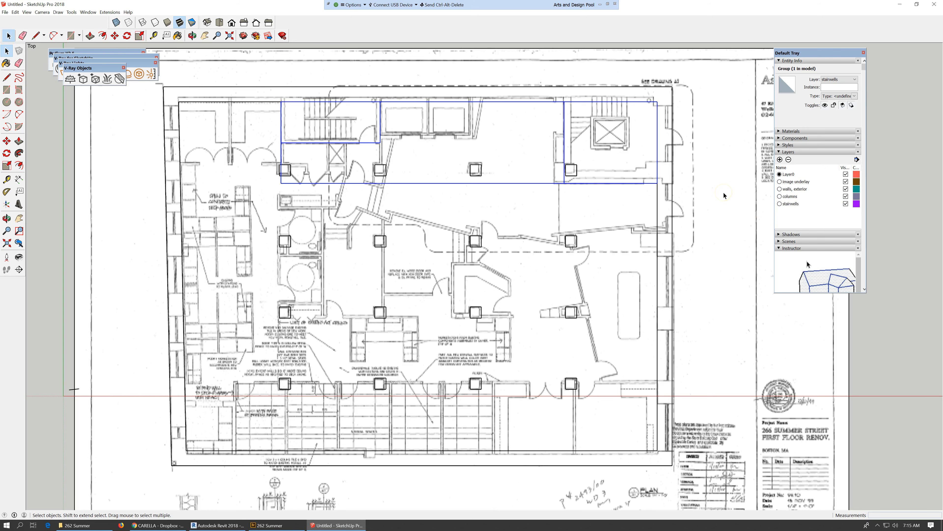
{"action": "left_click", "coordinate": [658, 168]}
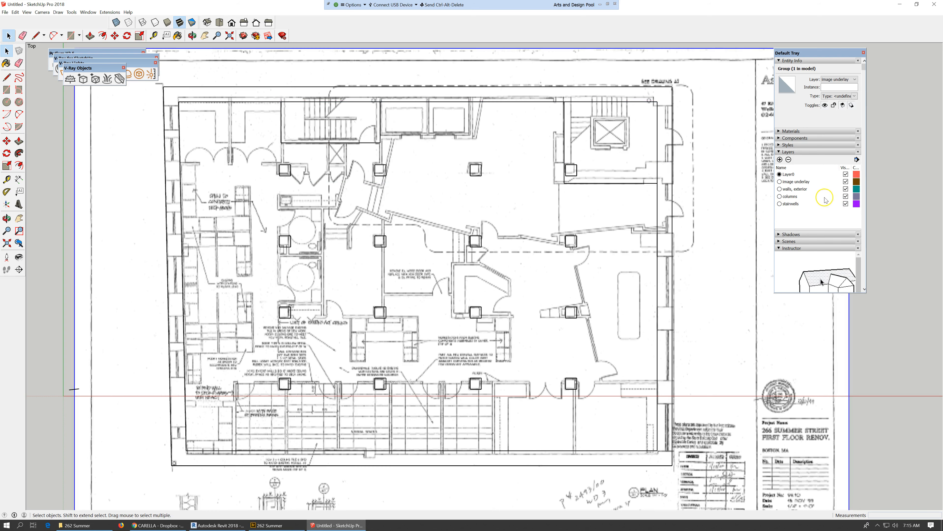
- Hide the stairwells, columns and exterior walls layers, leaving the image underlay shown
{"action": "left_click", "coordinate": [846, 204]}
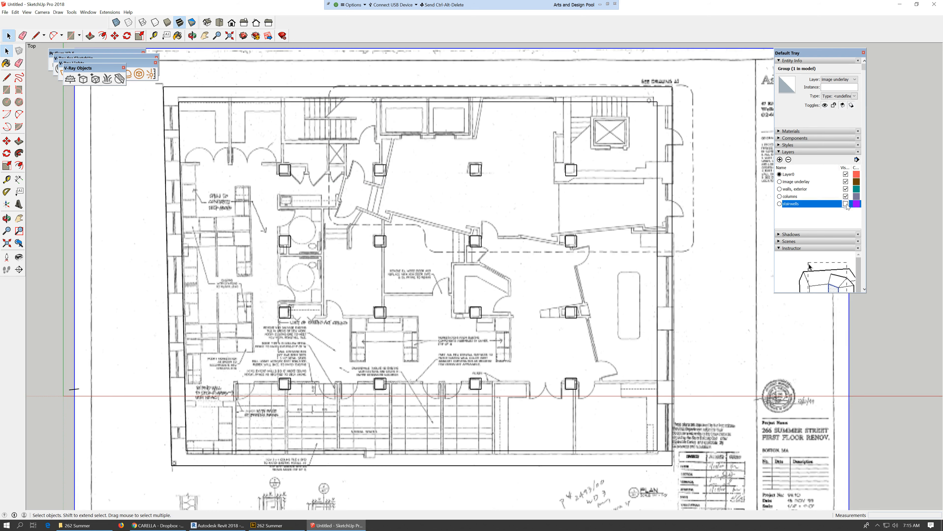
{"action": "left_click", "coordinate": [846, 196]}
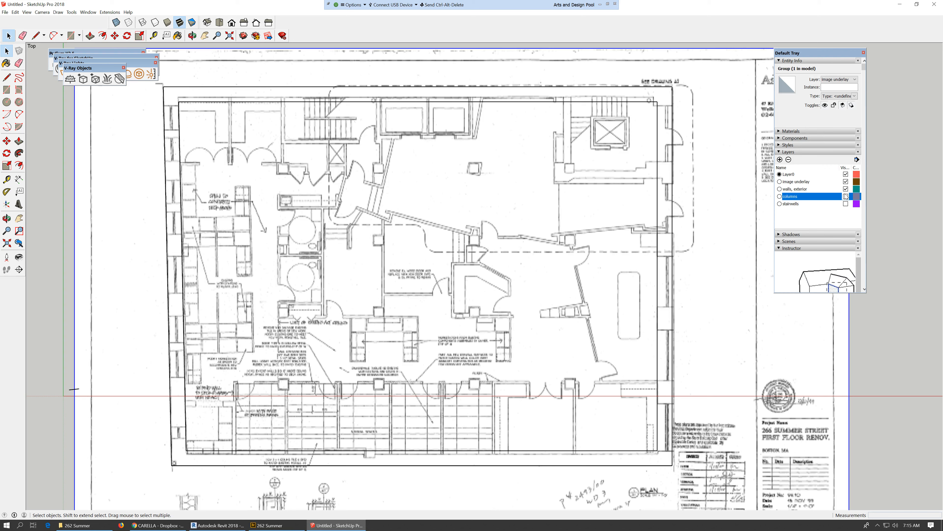
{"action": "left_click", "coordinate": [847, 189]}
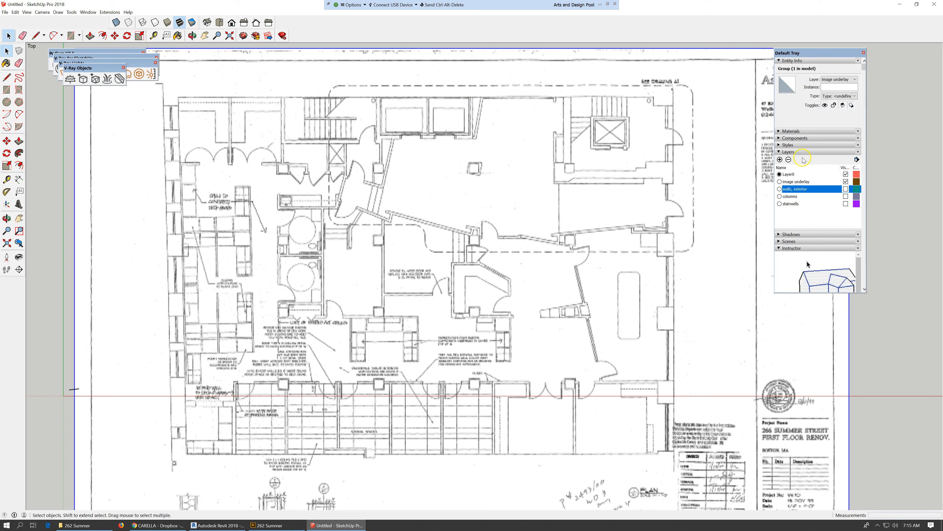
- Add a new layer named "elevators"
{"action": "left_click", "coordinate": [780, 159]}
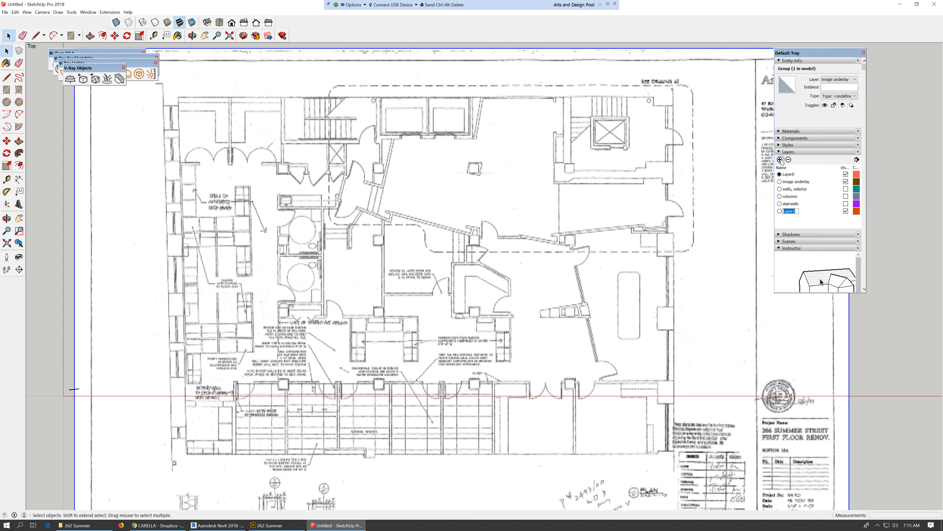
{"action": "type", "text": "e"}
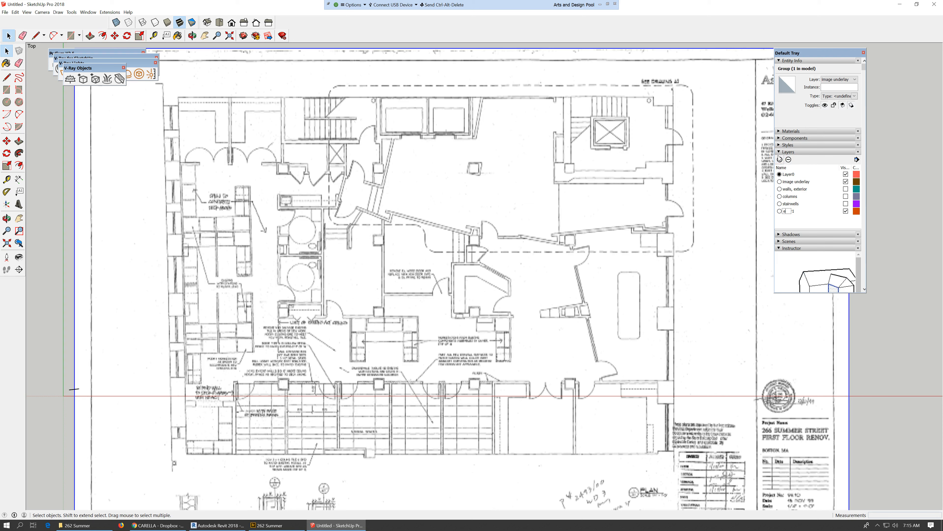
{"action": "type", "text": "levators"}
{"action": "key", "text": "Return"}
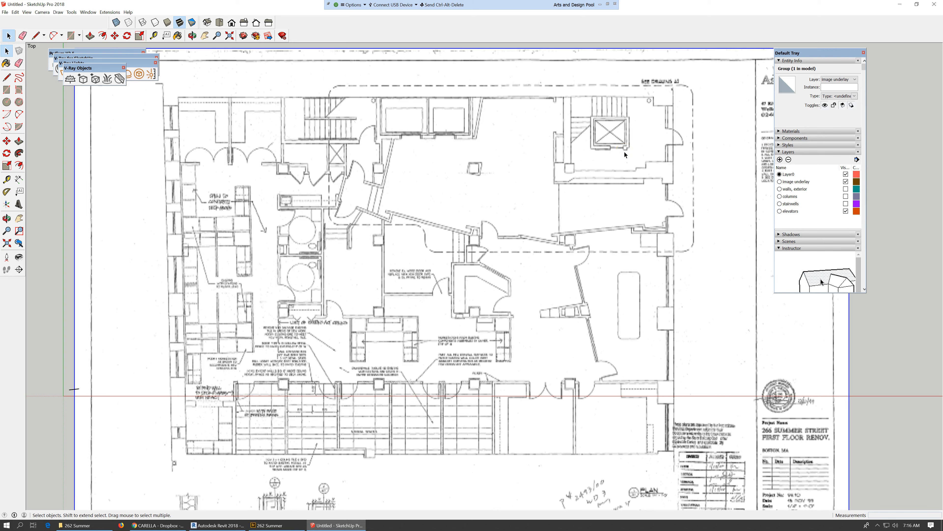
- Draw a rectangle about 17'2" by 7'6" around the two elevators at the plan's upper edge
{"action": "left_click", "coordinate": [627, 134]}
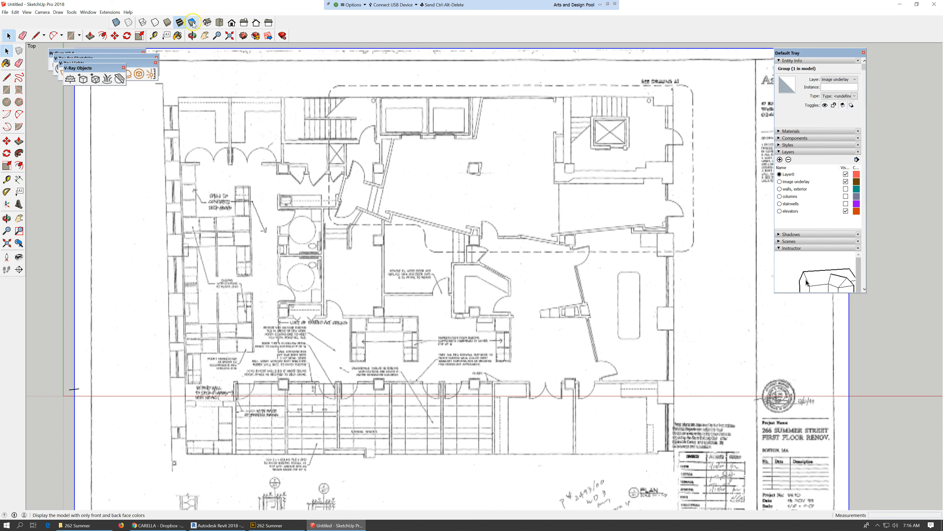
{"action": "left_click", "coordinate": [7, 90]}
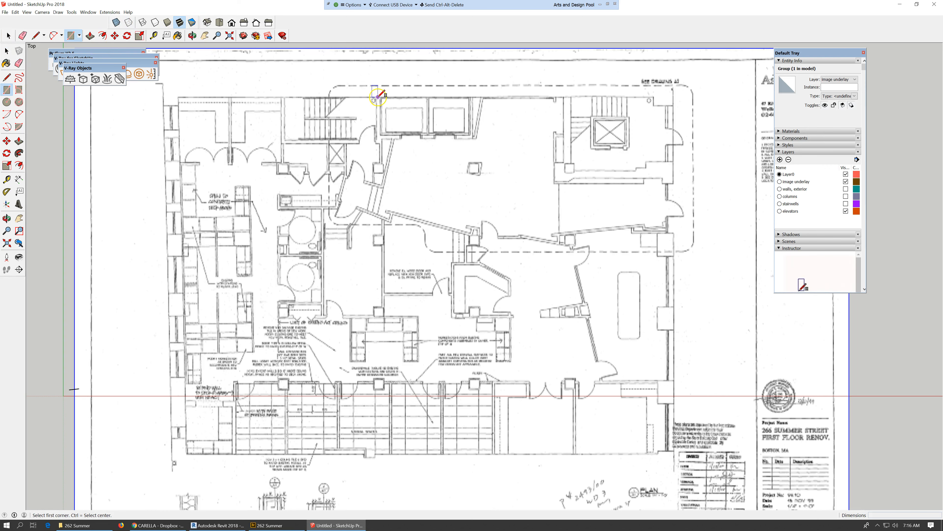
{"action": "left_click", "coordinate": [378, 96]}
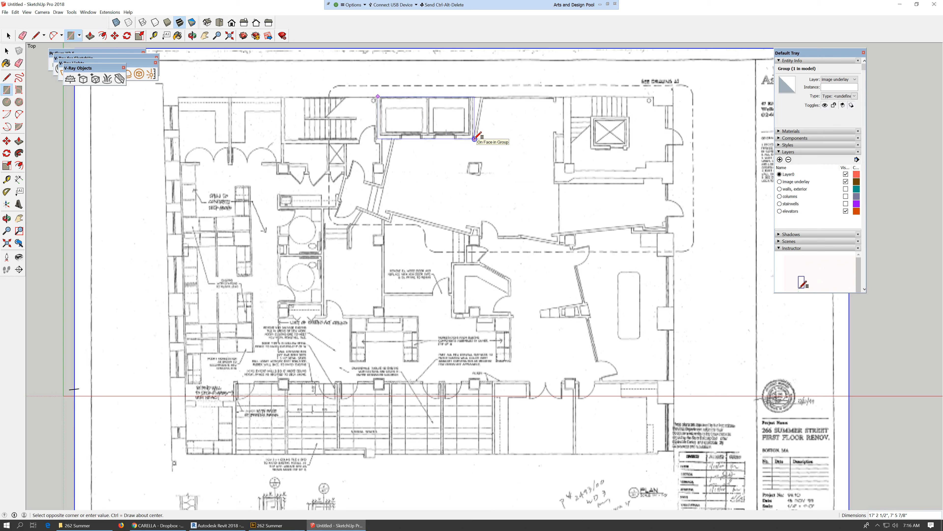
{"action": "left_click", "coordinate": [475, 139]}
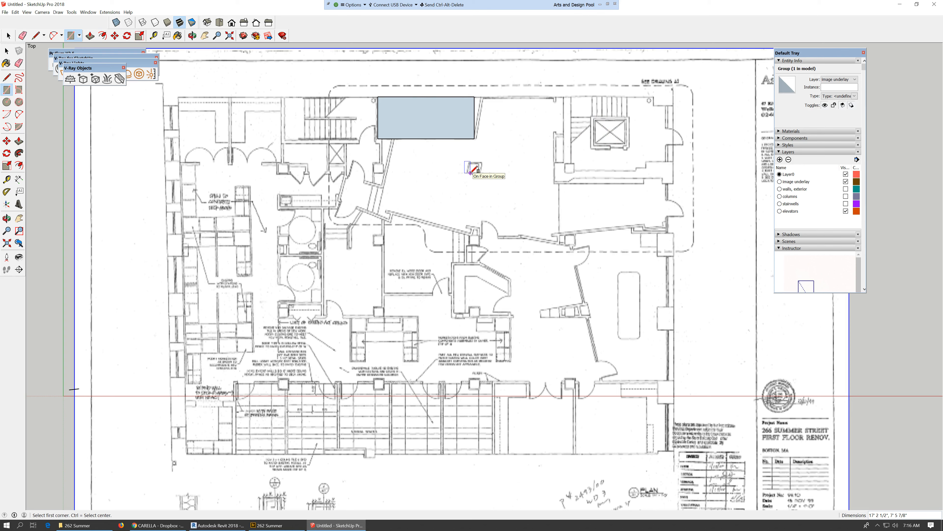
- Make a group from the elevator rectangle's face and edges
{"action": "left_click", "coordinate": [7, 51]}
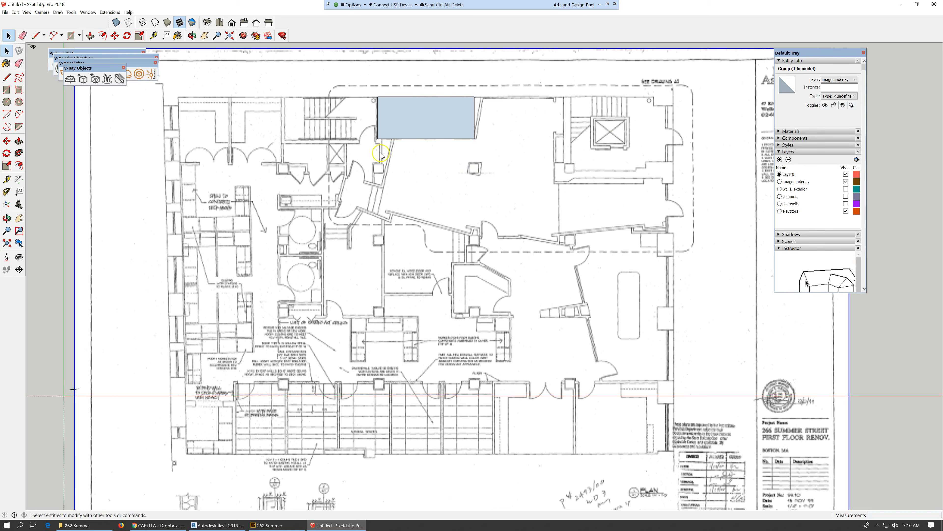
{"action": "double_click", "coordinate": [427, 120]}
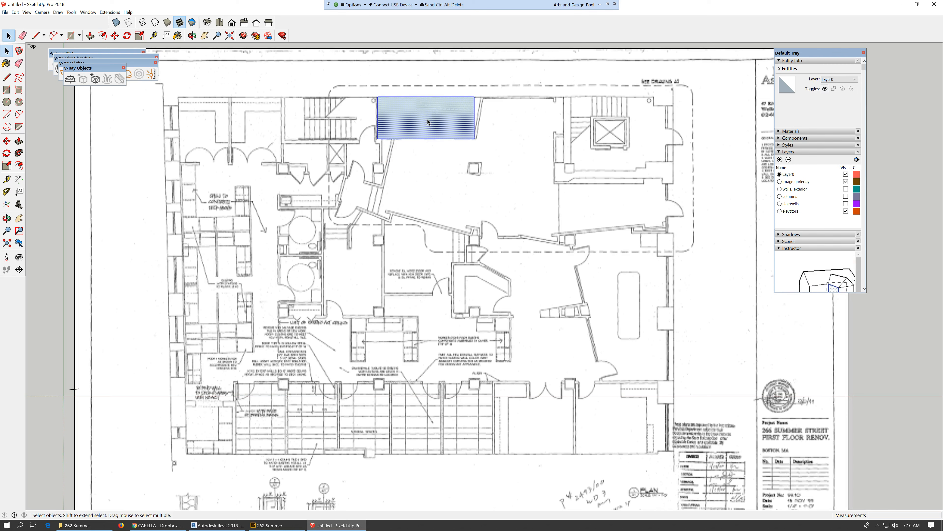
{"action": "left_click", "coordinate": [15, 12]}
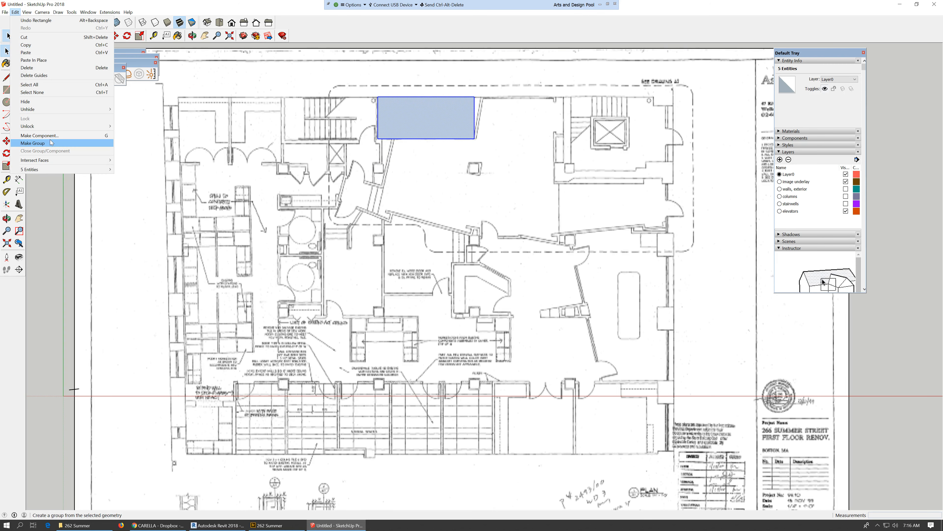
{"action": "left_click", "coordinate": [34, 142]}
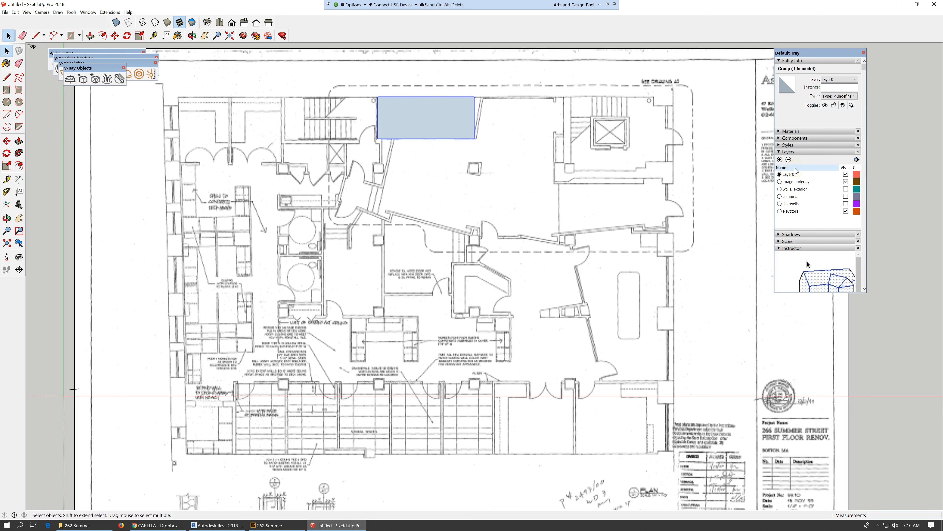
{"action": "left_click", "coordinate": [780, 160]}
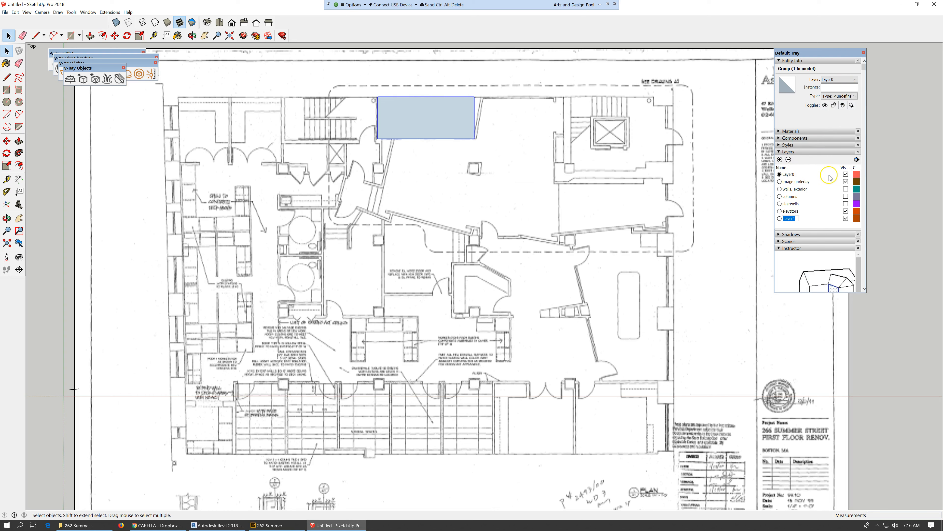
{"action": "type", "text": "elevato"}
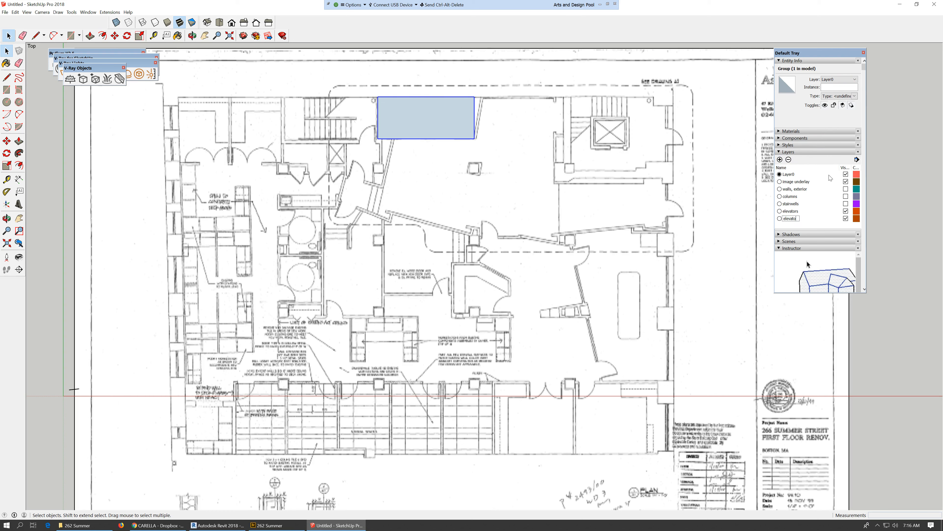
{"action": "type", "text": "rs"}
{"action": "key", "text": "Return"}
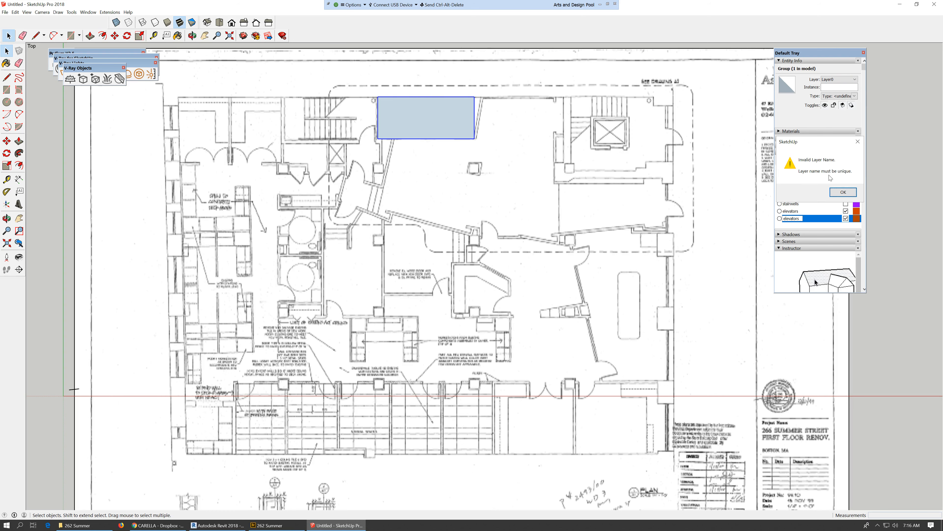
{"action": "left_click", "coordinate": [844, 192]}
{"action": "left_click", "coordinate": [836, 220]}
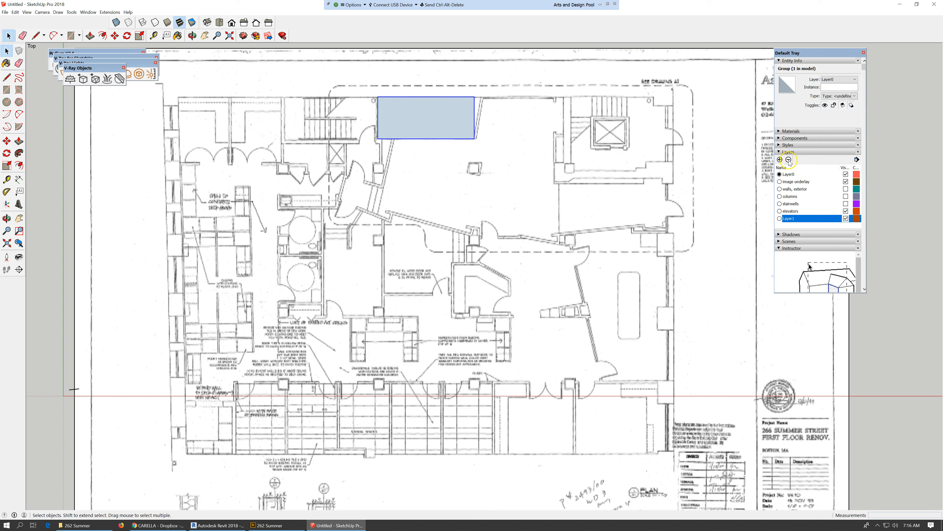
{"action": "left_click", "coordinate": [789, 160]}
- Assign the elevator rectangle group to the elevators layer
{"action": "left_click", "coordinate": [838, 210]}
{"action": "left_click", "coordinate": [852, 80]}
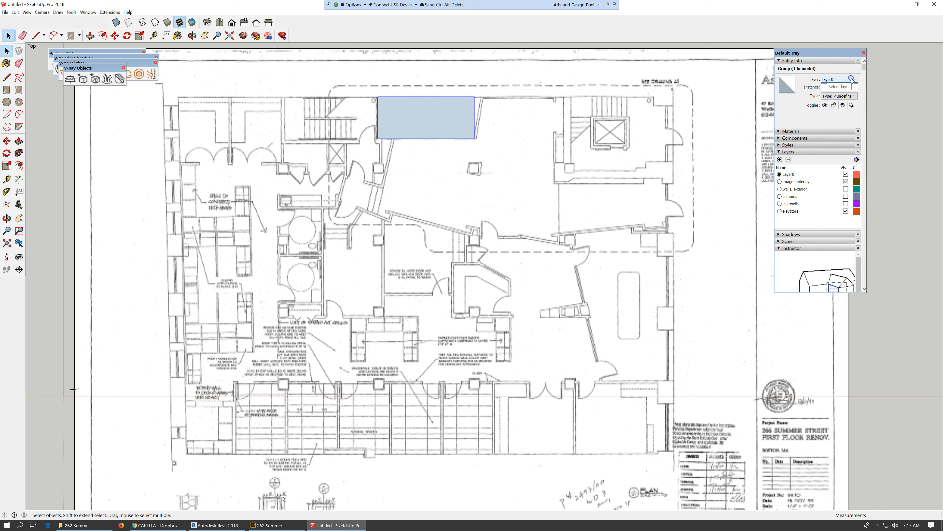
{"action": "left_click", "coordinate": [836, 110]}
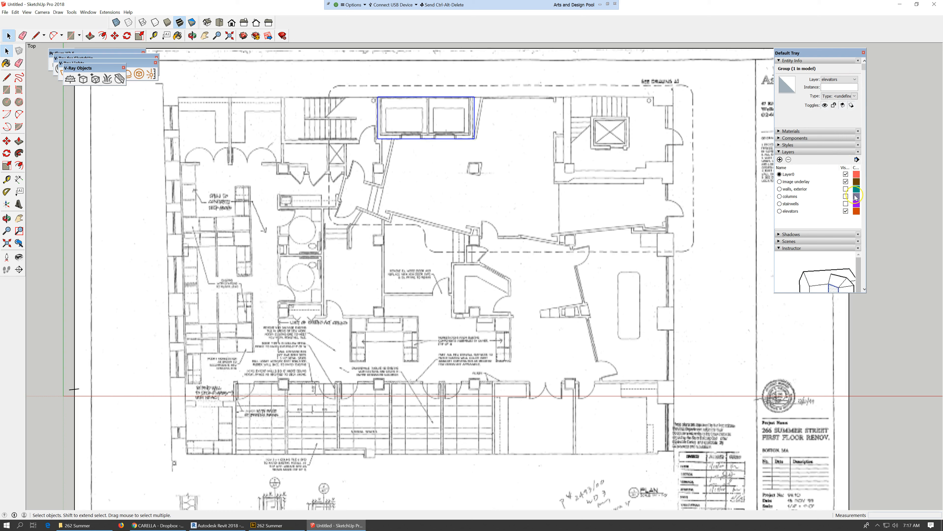
- Hide the image underlay layer and make the stairwells, elevators, columns and exterior walls layers visible together
{"action": "left_click", "coordinate": [846, 211]}
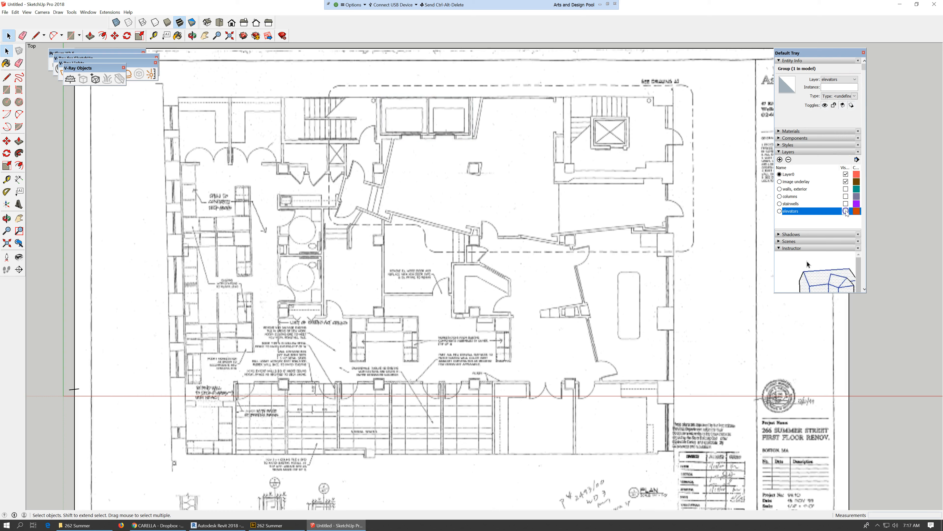
{"action": "left_click", "coordinate": [847, 182]}
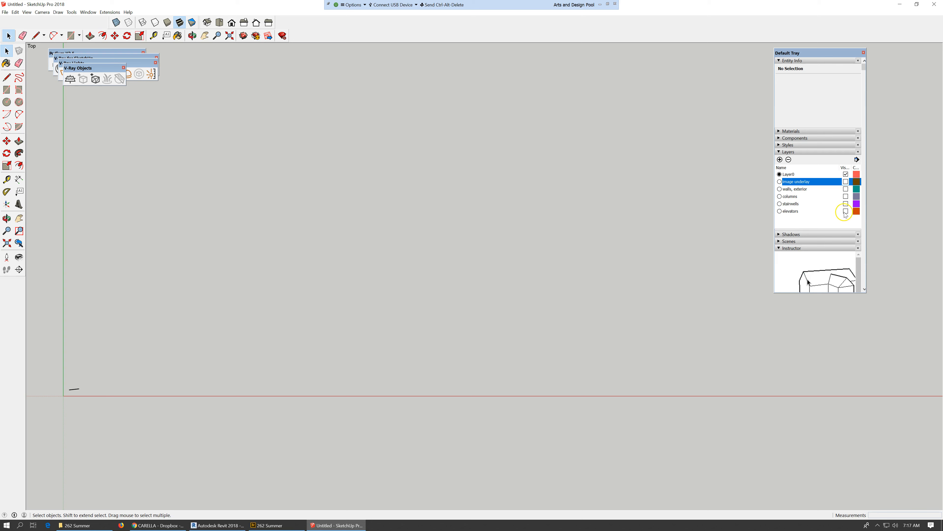
{"action": "left_click", "coordinate": [846, 204]}
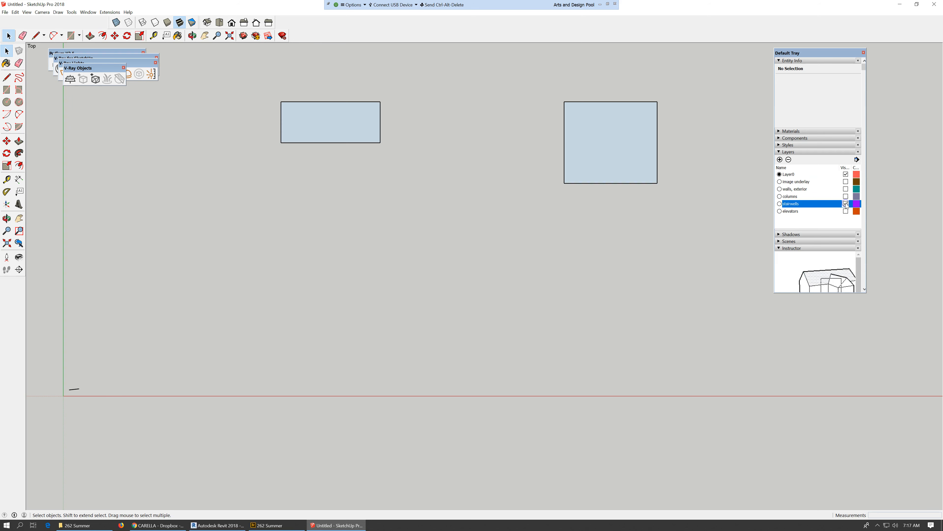
{"action": "left_click", "coordinate": [846, 212]}
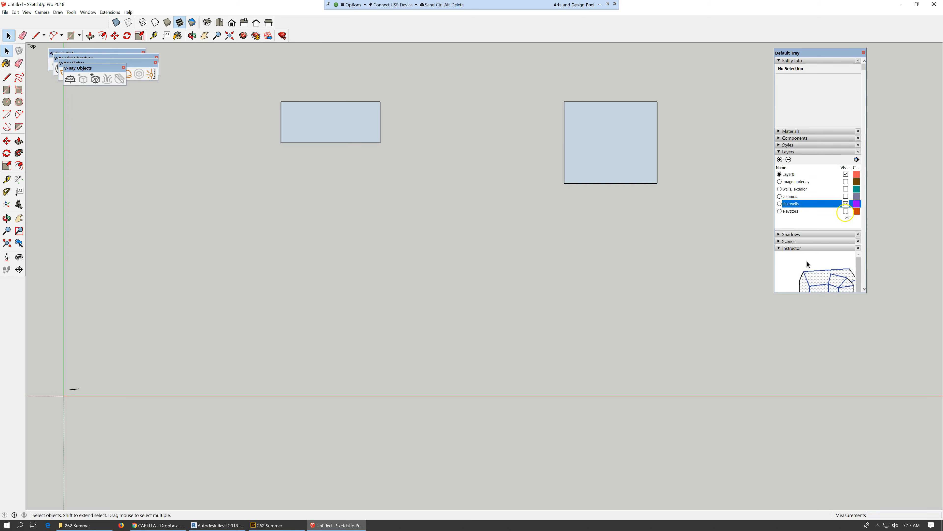
{"action": "left_click", "coordinate": [846, 212]}
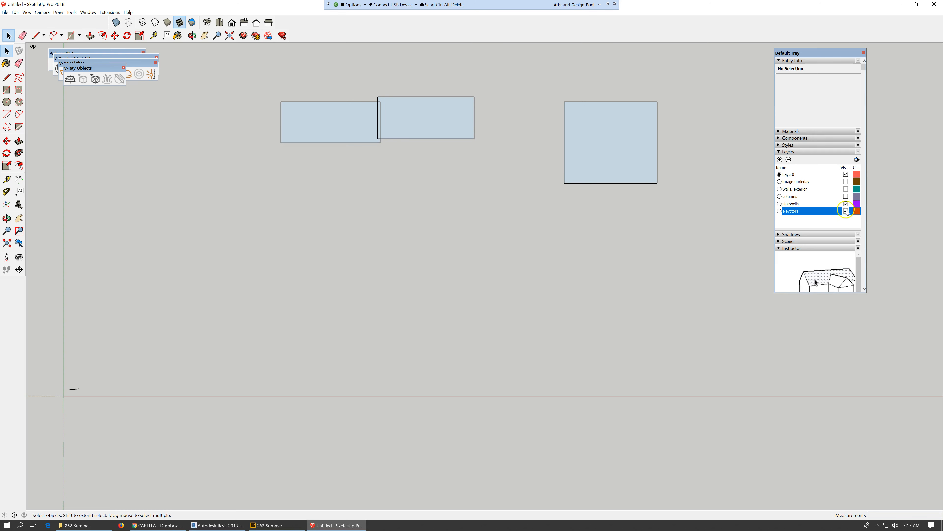
{"action": "left_click", "coordinate": [846, 196]}
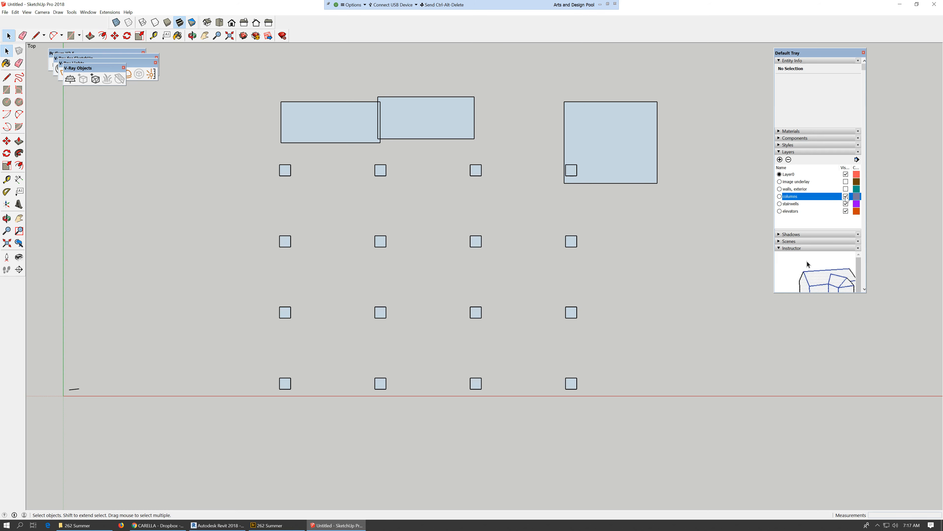
{"action": "left_click", "coordinate": [846, 188]}
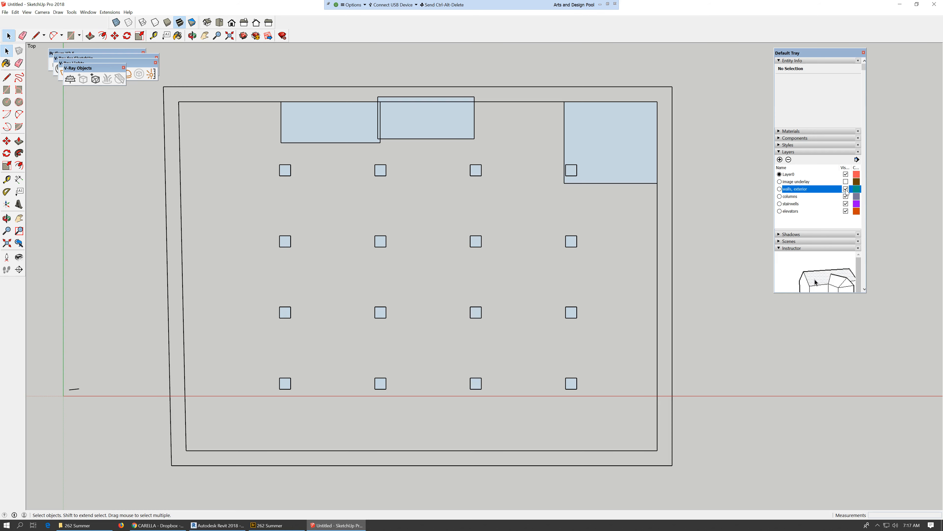
{"action": "left_click", "coordinate": [675, 215]}
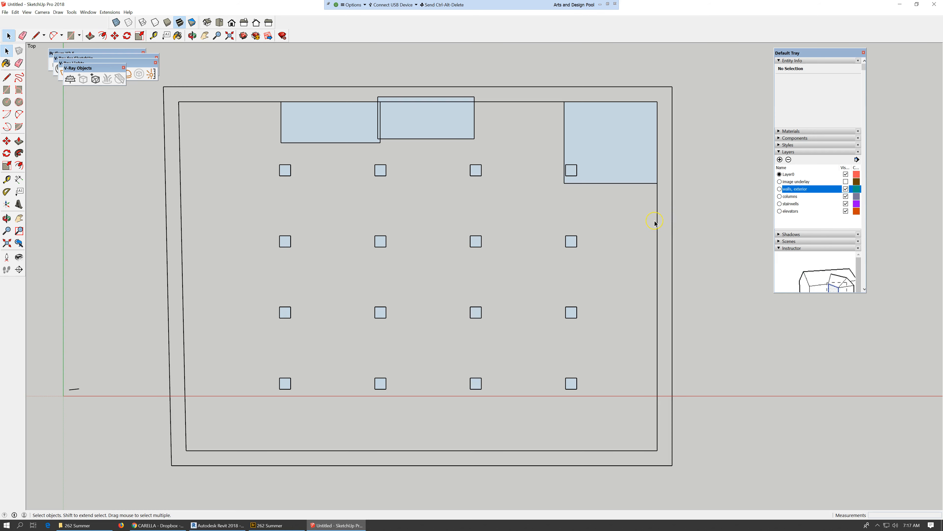